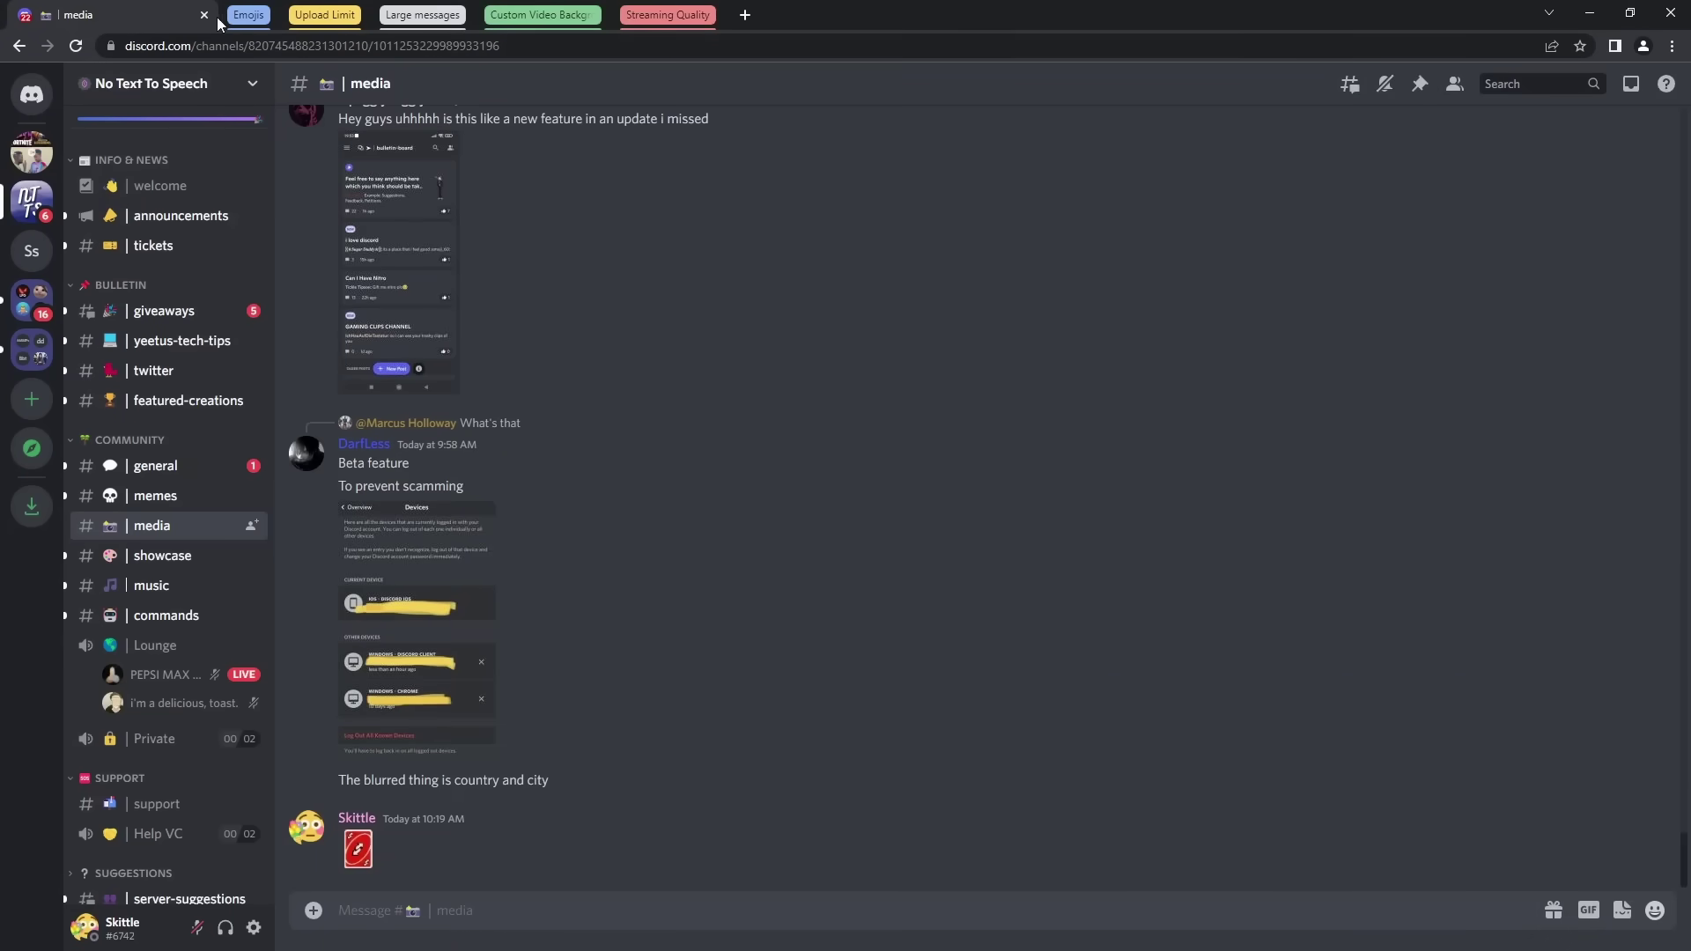
# View the imageclipboard site in the Emojis tab group, and return to the Discord media channel to browse its earlier messages.
pyautogui.click(251, 15)
pyautogui.click(342, 15)
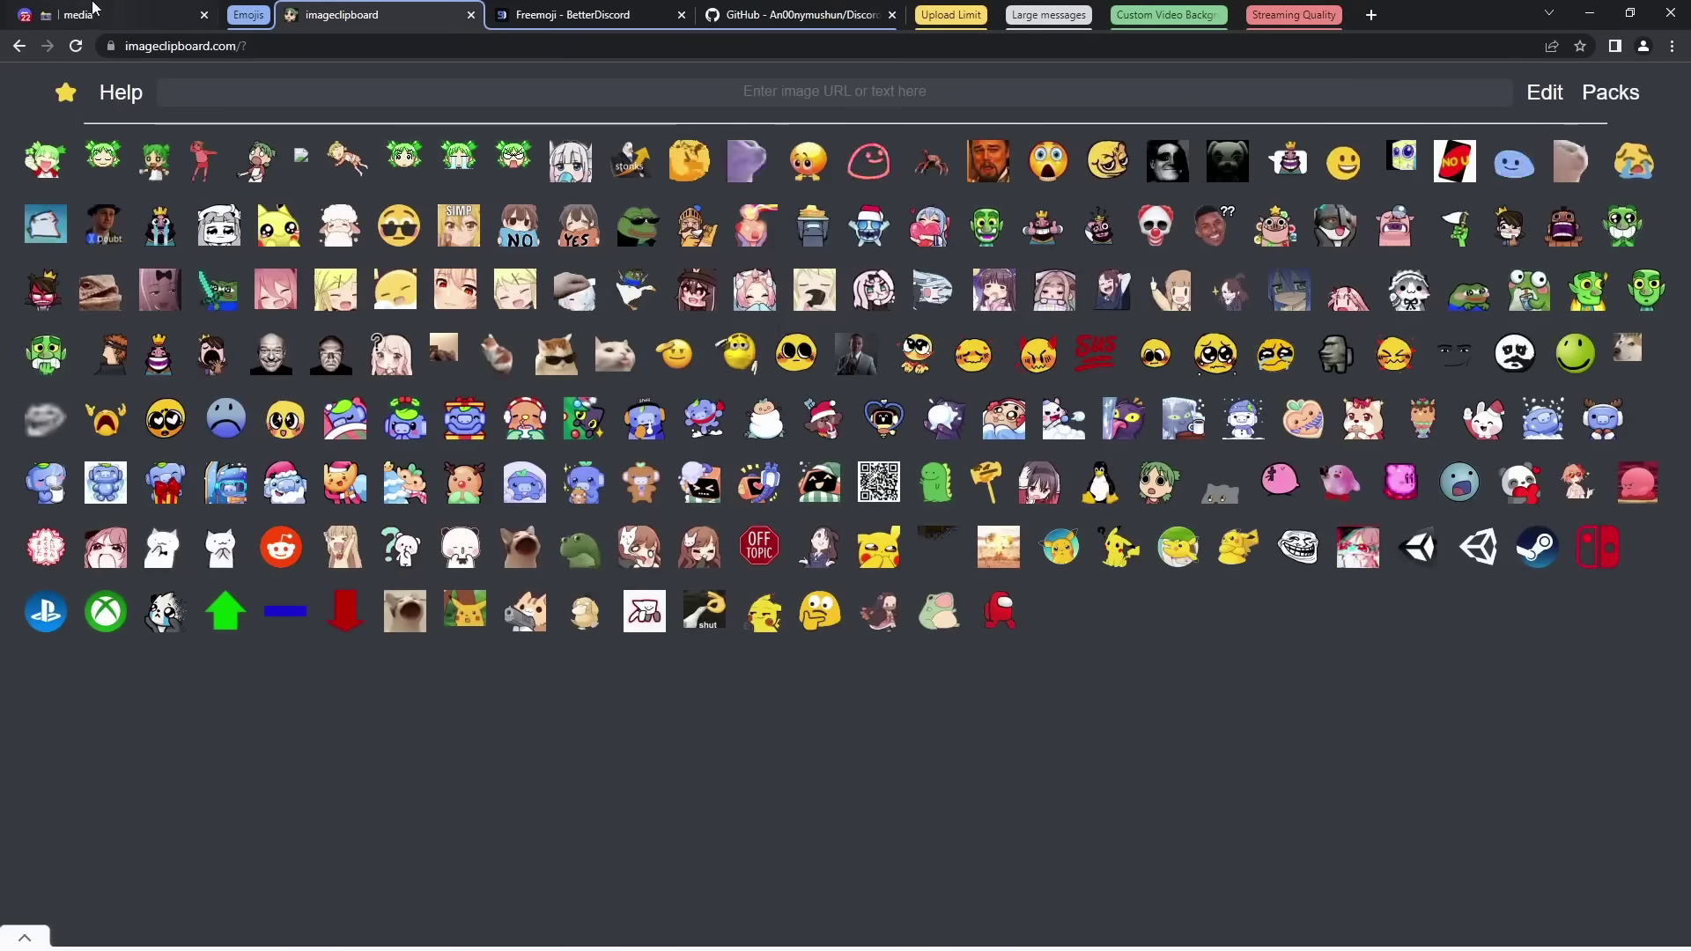
pyautogui.moveTo(118, 21)
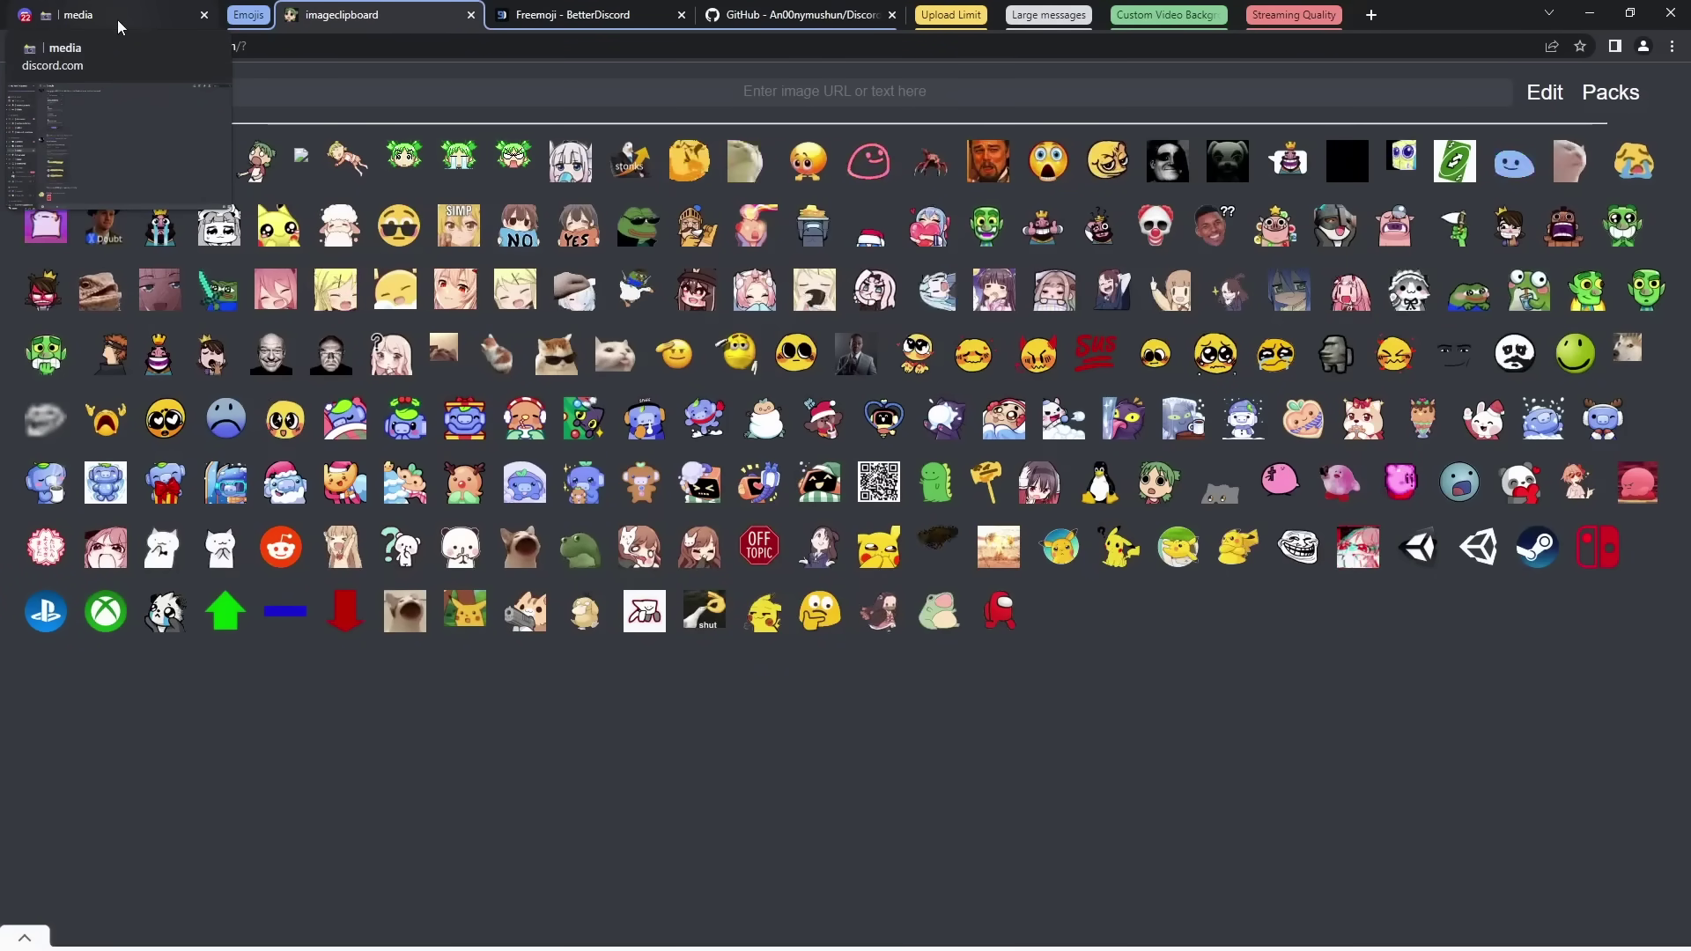
pyautogui.click(118, 20)
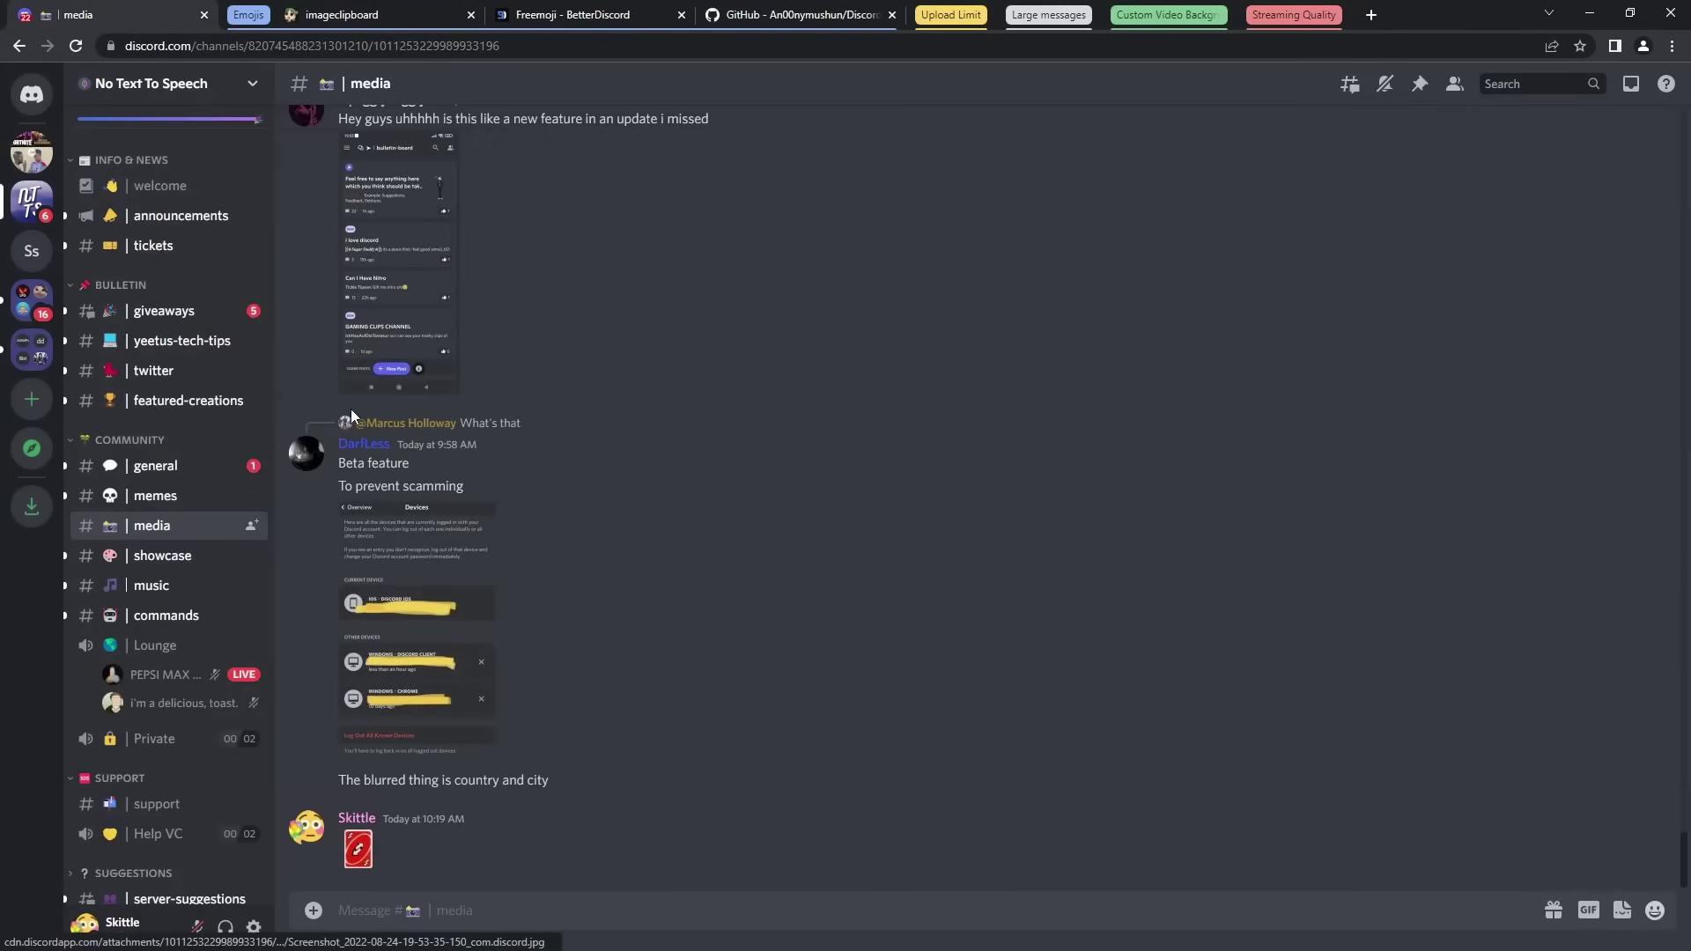
pyautogui.scroll(10, 590, 569)
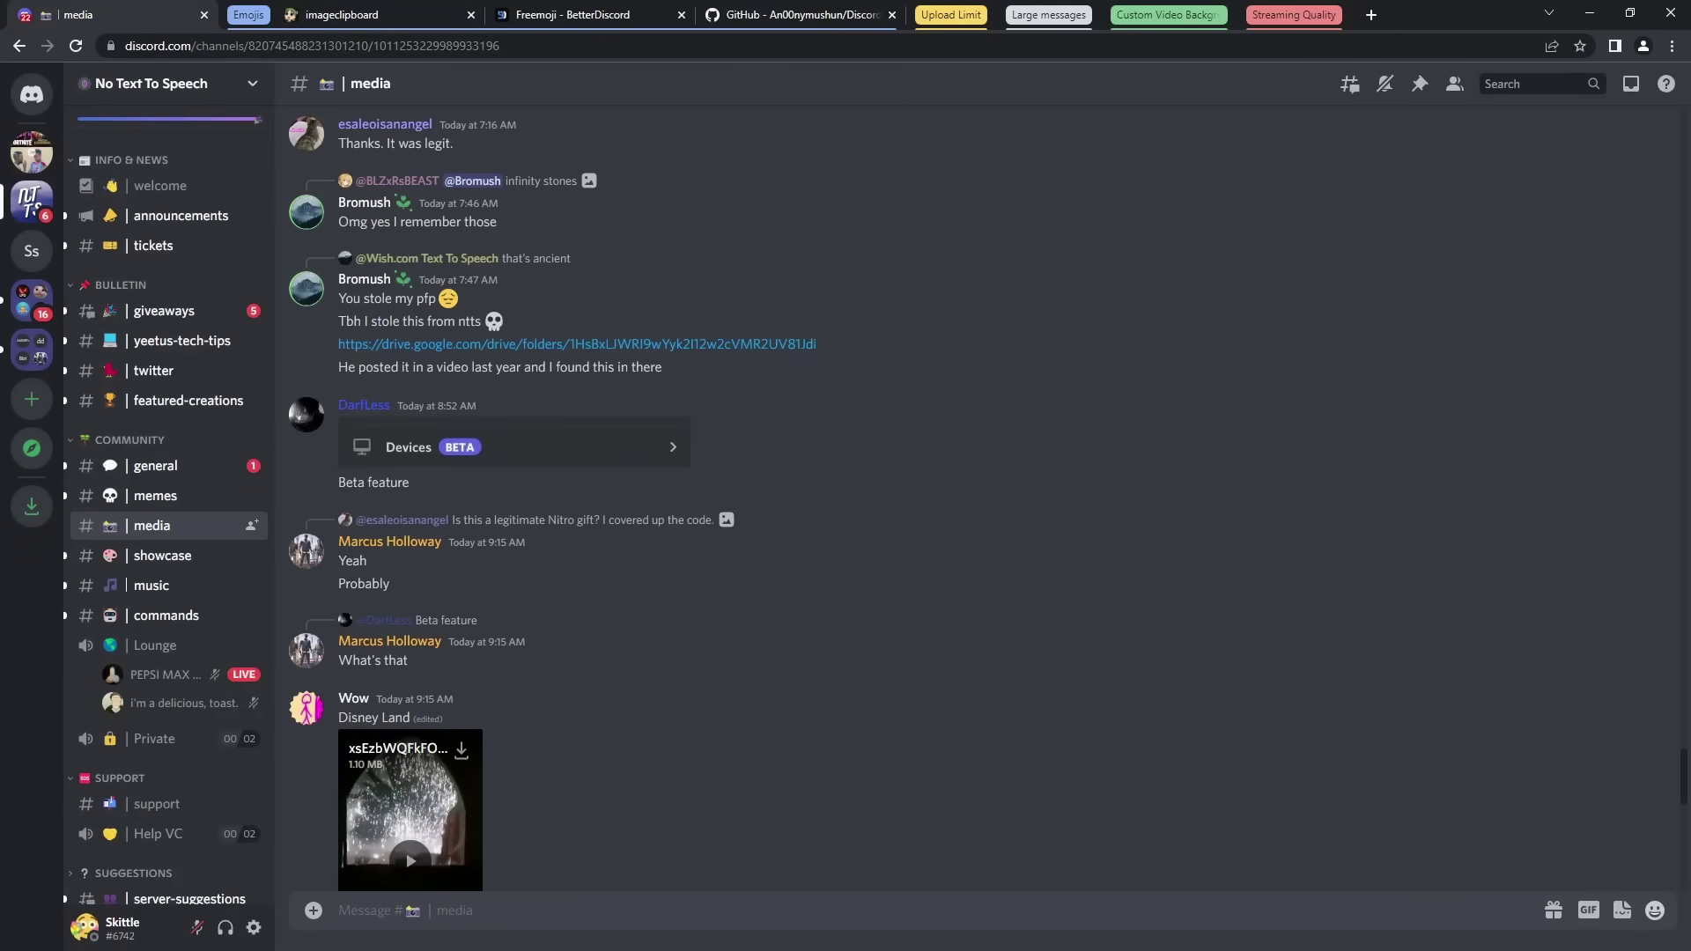
# Copy the green reverse-card emoji's link from the general channel in the Discord desktop app and add it to imageclipboard.
pyautogui.hotkey('alt', 'Tab')
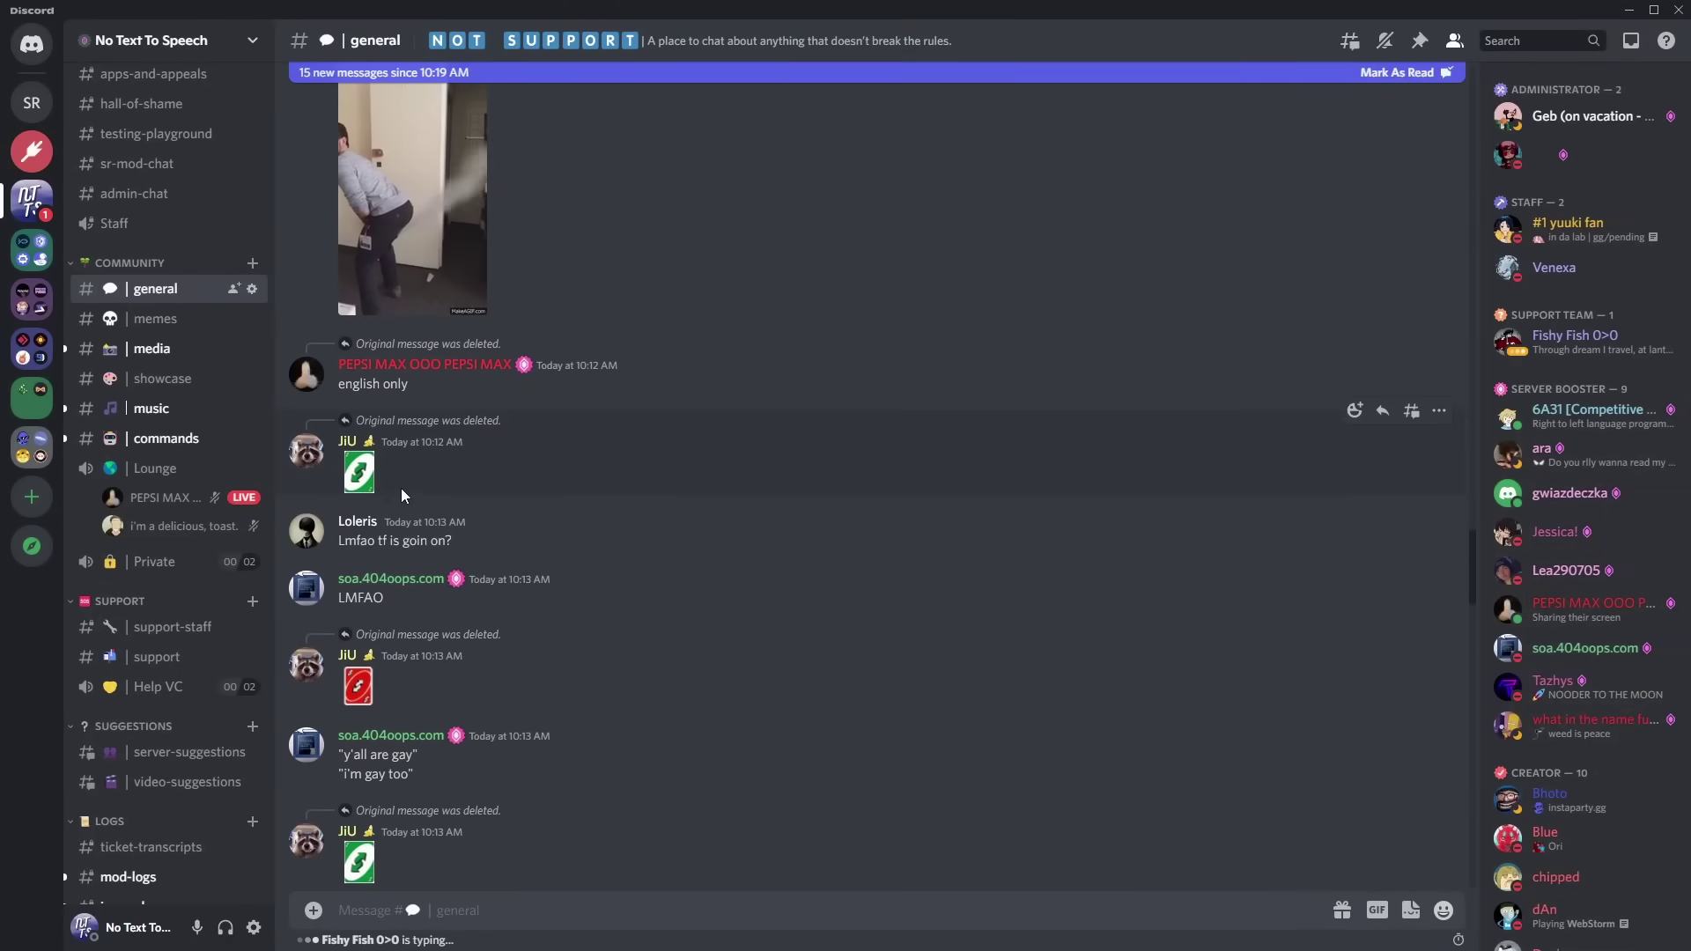
pyautogui.rightClick(360, 467)
pyautogui.click(433, 885)
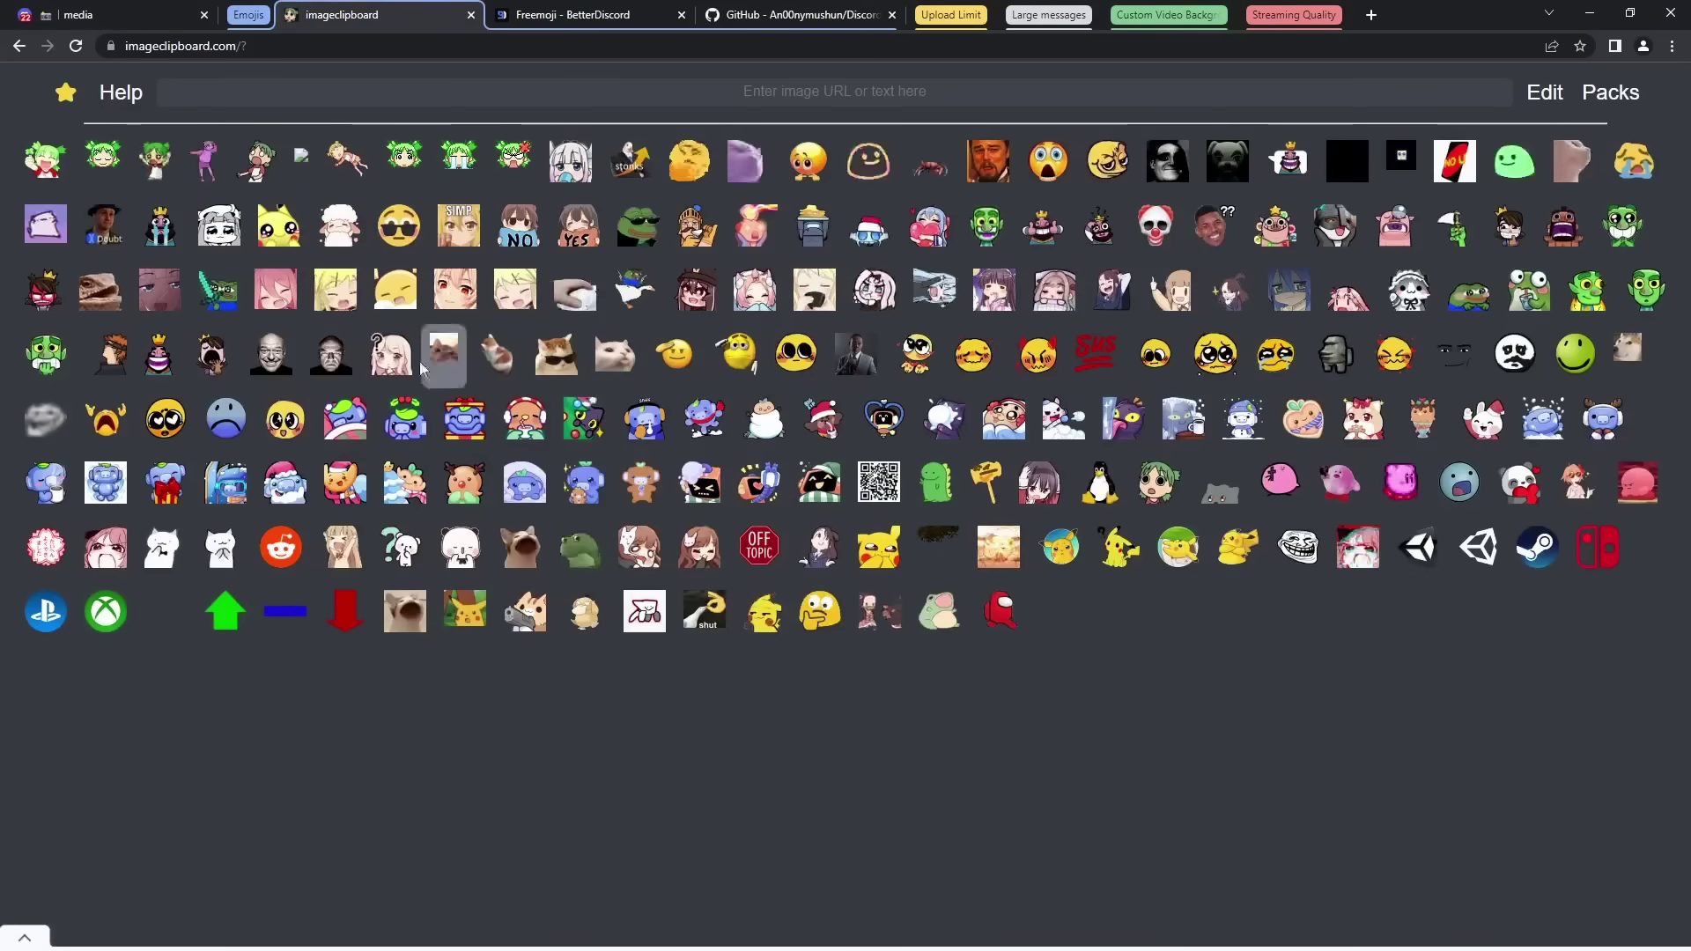
pyautogui.click(314, 97)
pyautogui.hotkey('ctrl', 'v')
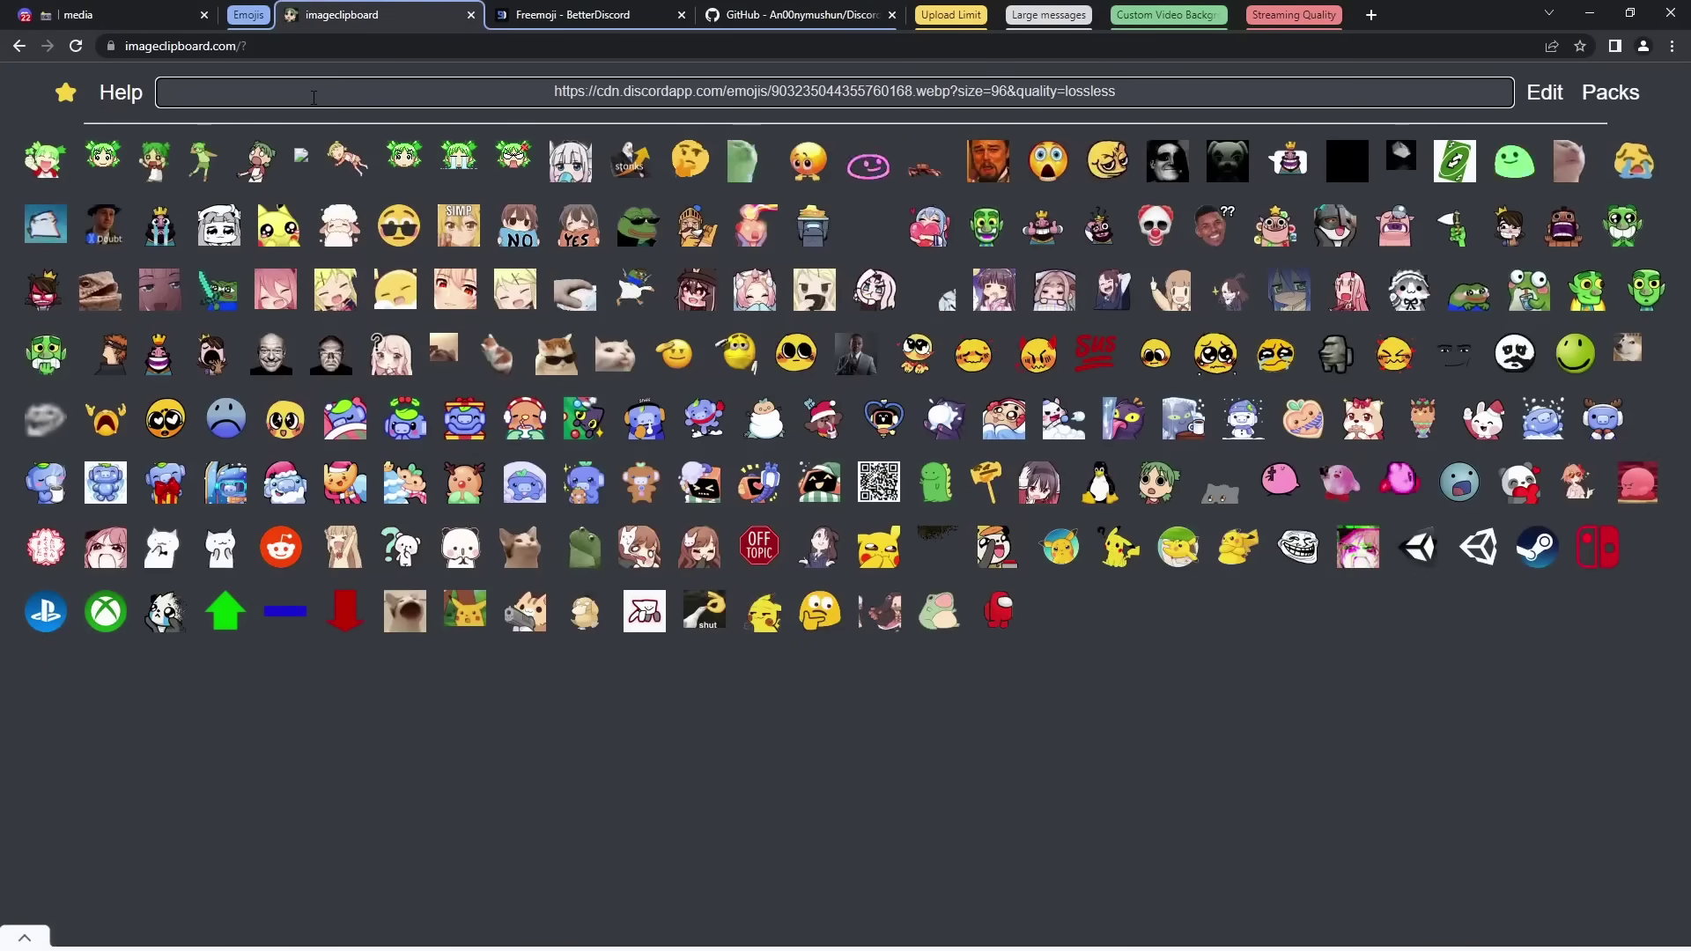
pyautogui.press('Return')
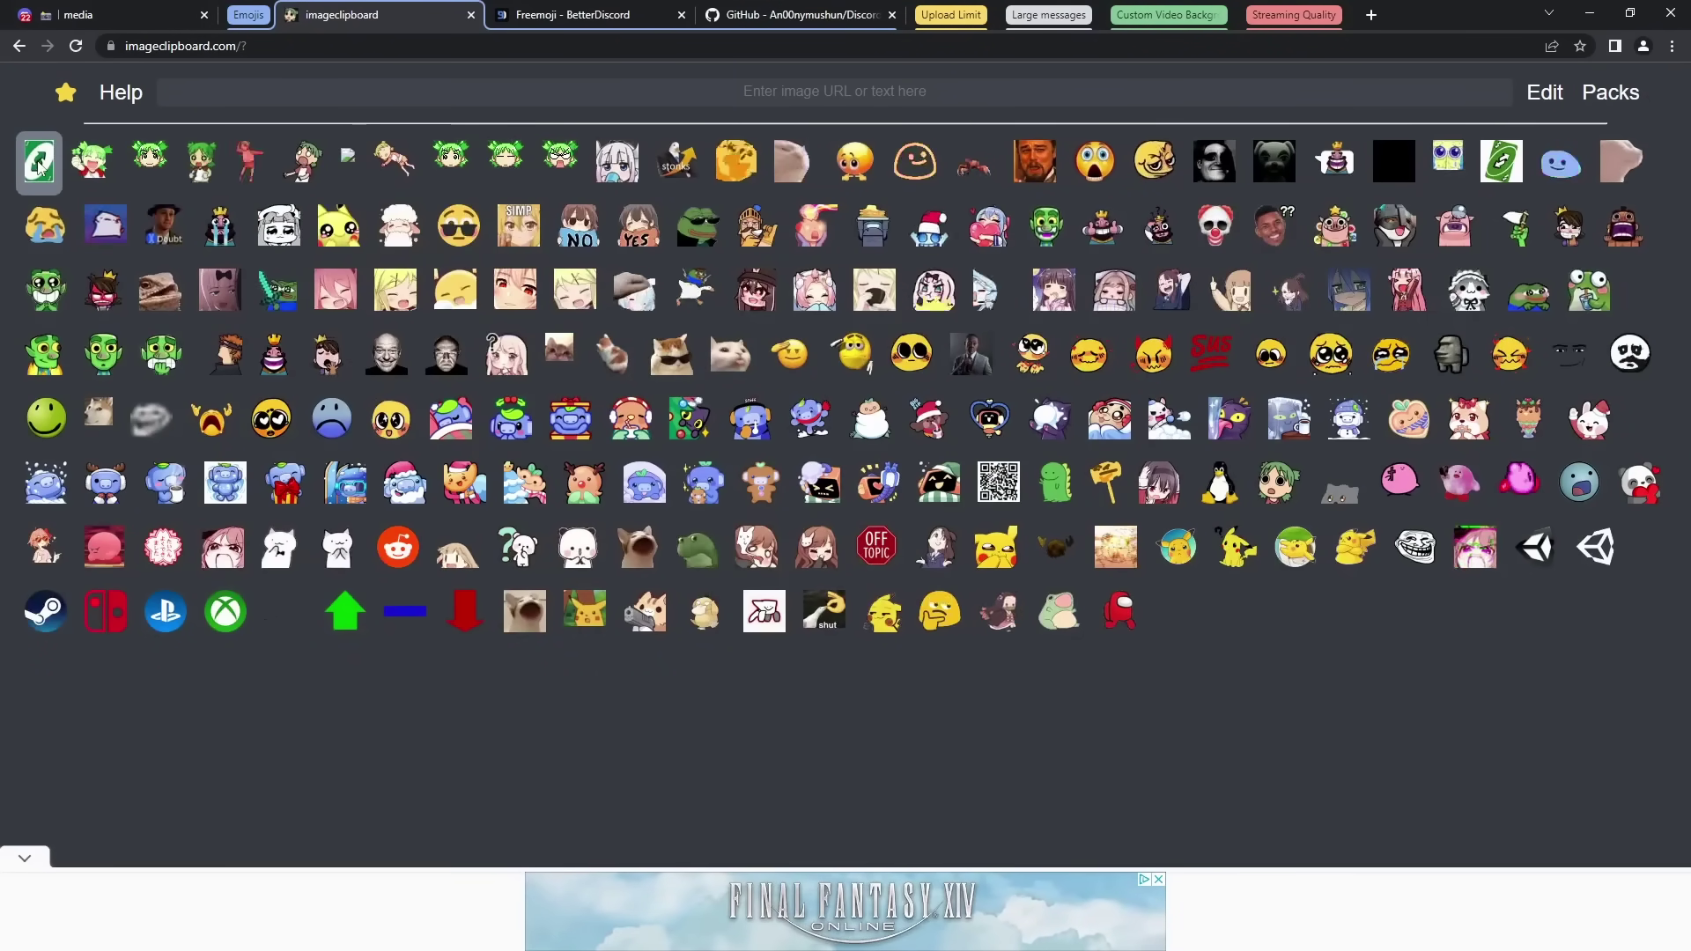
# Return to Discord in the browser and post the copied green reverse-card emoji in the media channel.
pyautogui.click(88, 14)
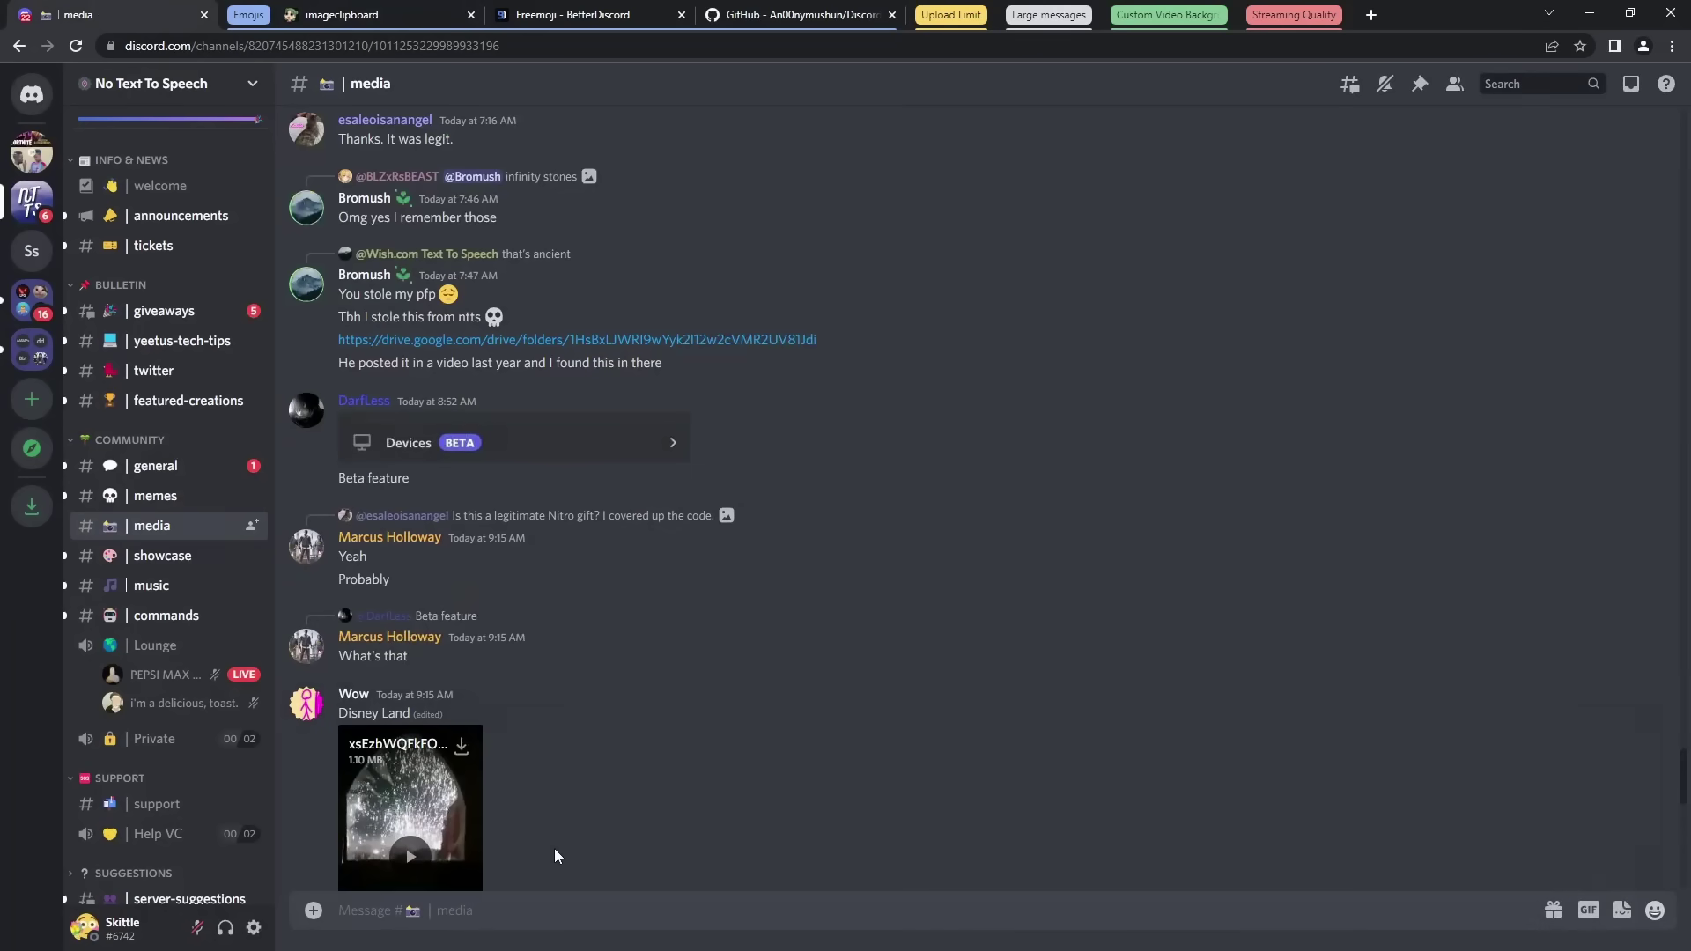
pyautogui.scroll(-5, 558, 853)
pyautogui.hotkey('ctrl', 'v')
pyautogui.scroll(-5, 493, 792)
pyautogui.press('Return')
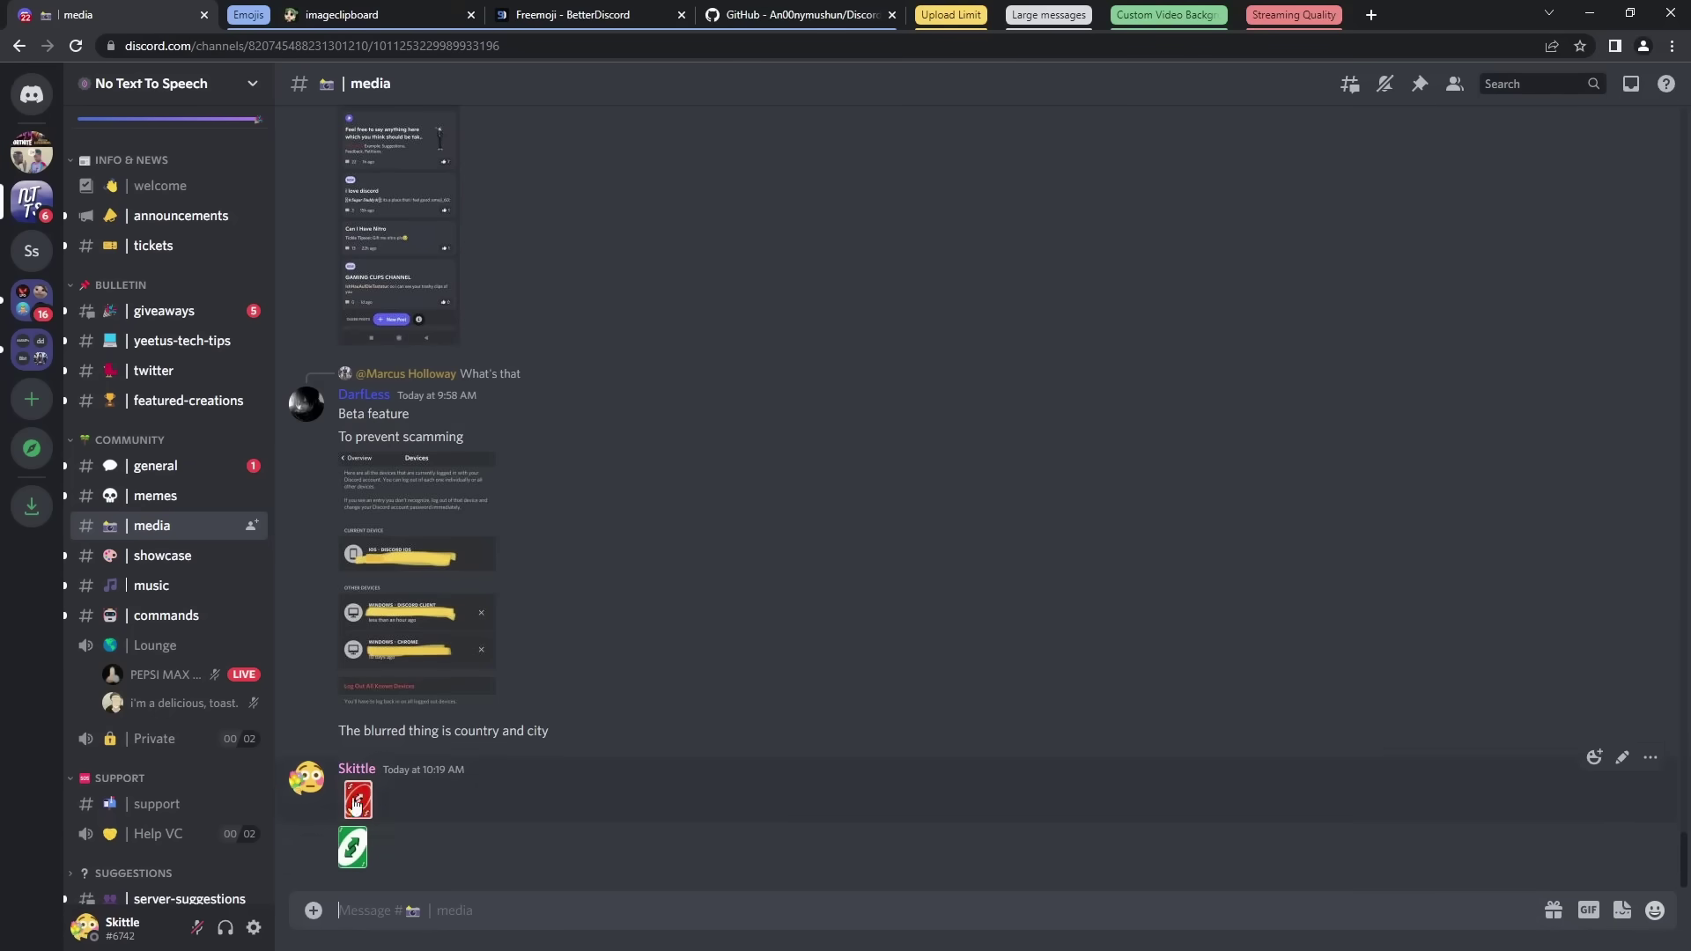
pyautogui.click(148, 470)
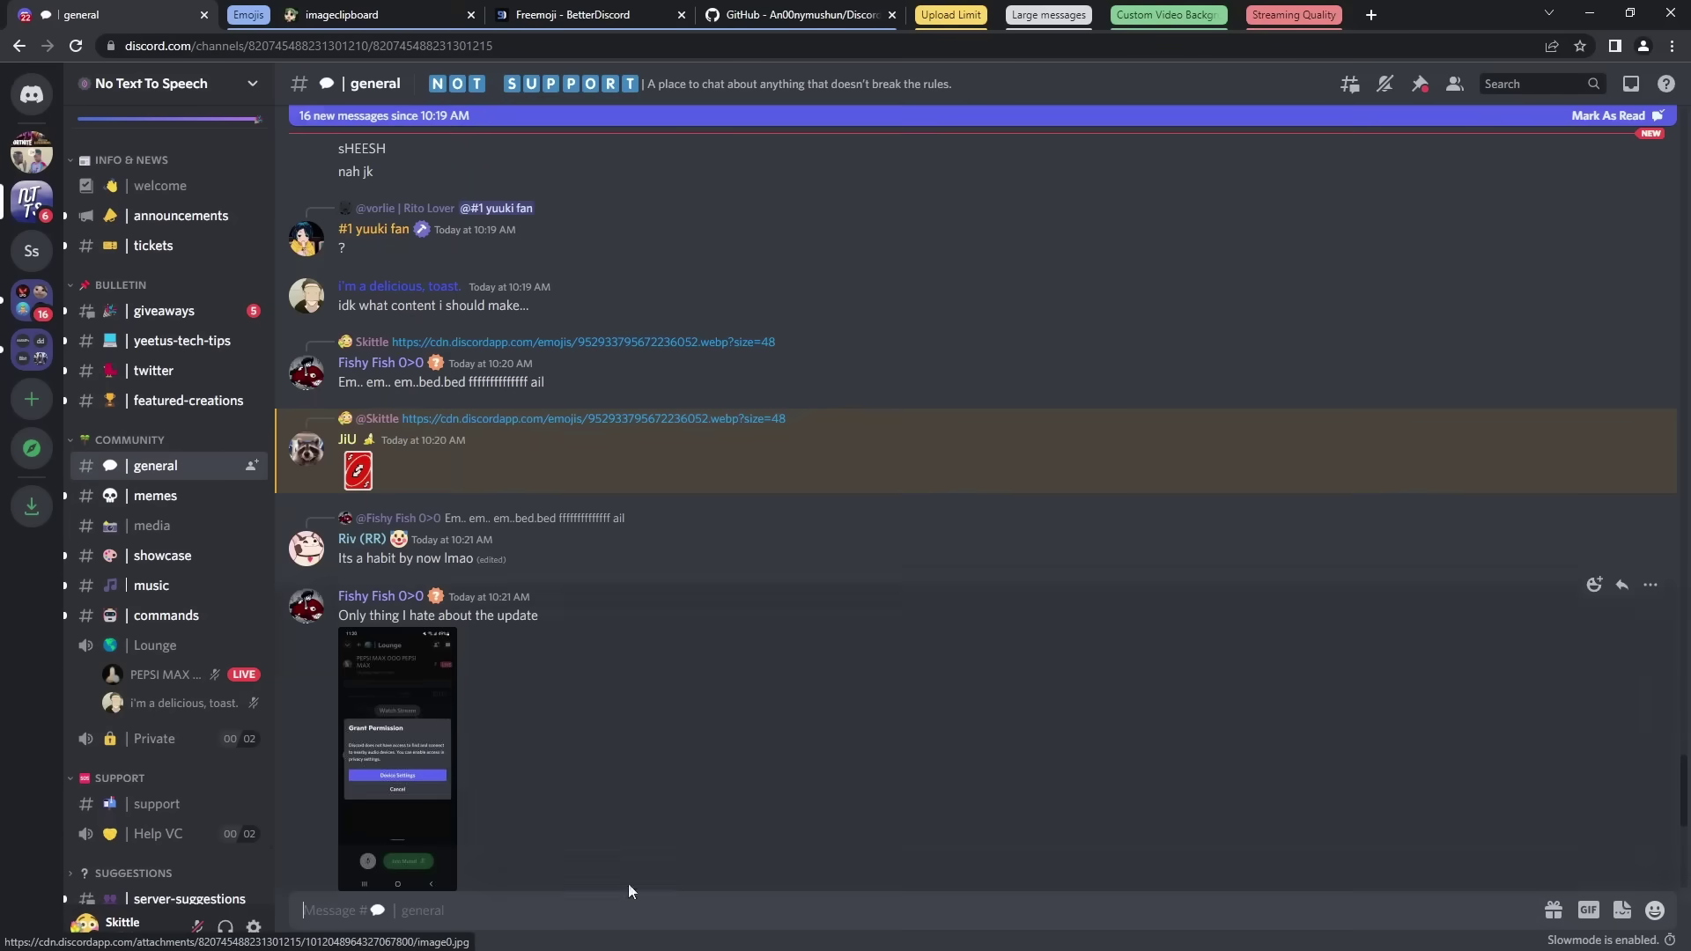
pyautogui.write('https://cdn.discordapp.com/emojis/903235044355760168.webp?size=48')
pyautogui.press('Return')
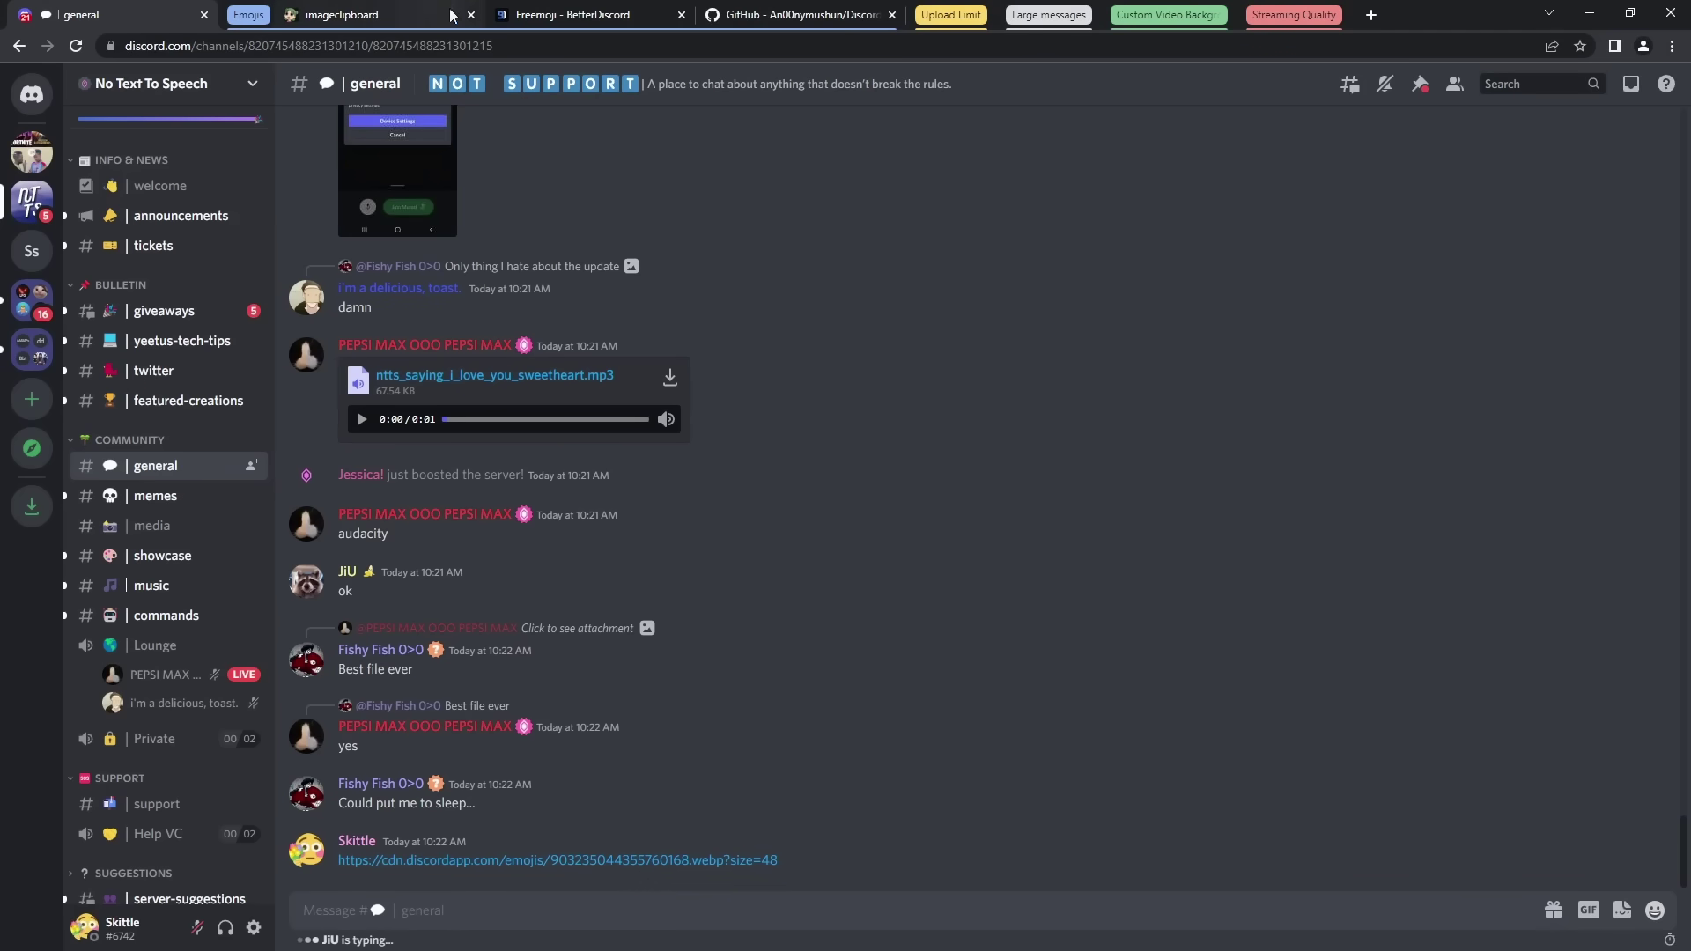
# View the Freemoji plugin page on BetterDiscord and the DiscordFreeStickers repository on GitHub, and return to imageclipboard.
pyautogui.click(546, 15)
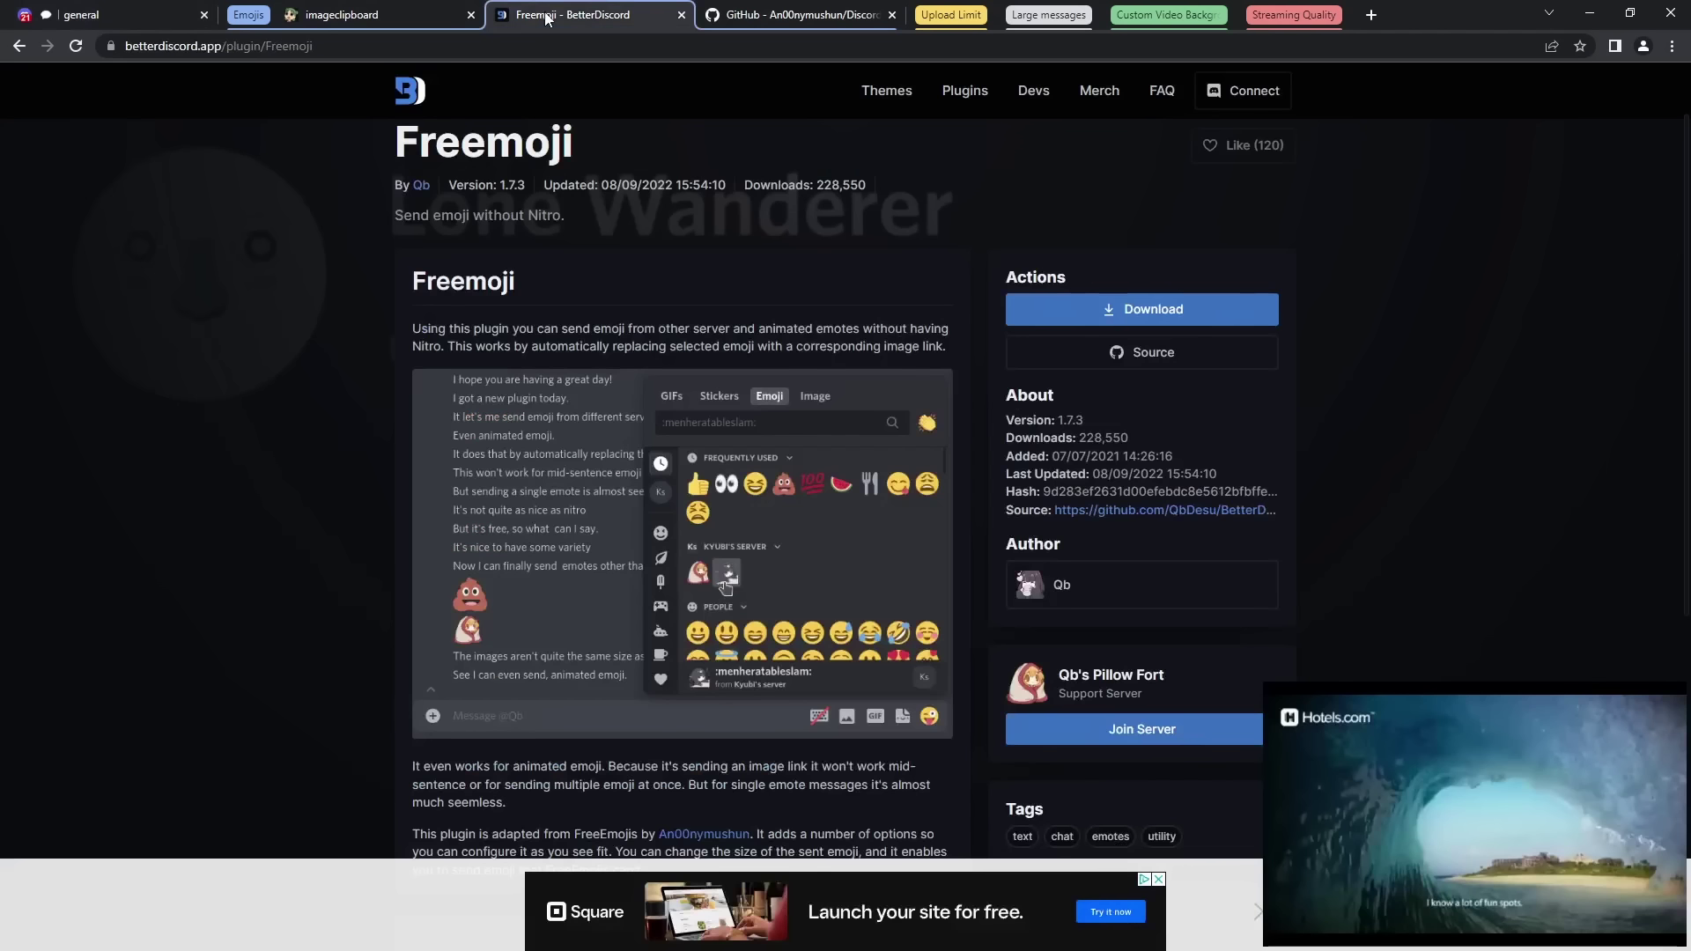
pyautogui.click(753, 18)
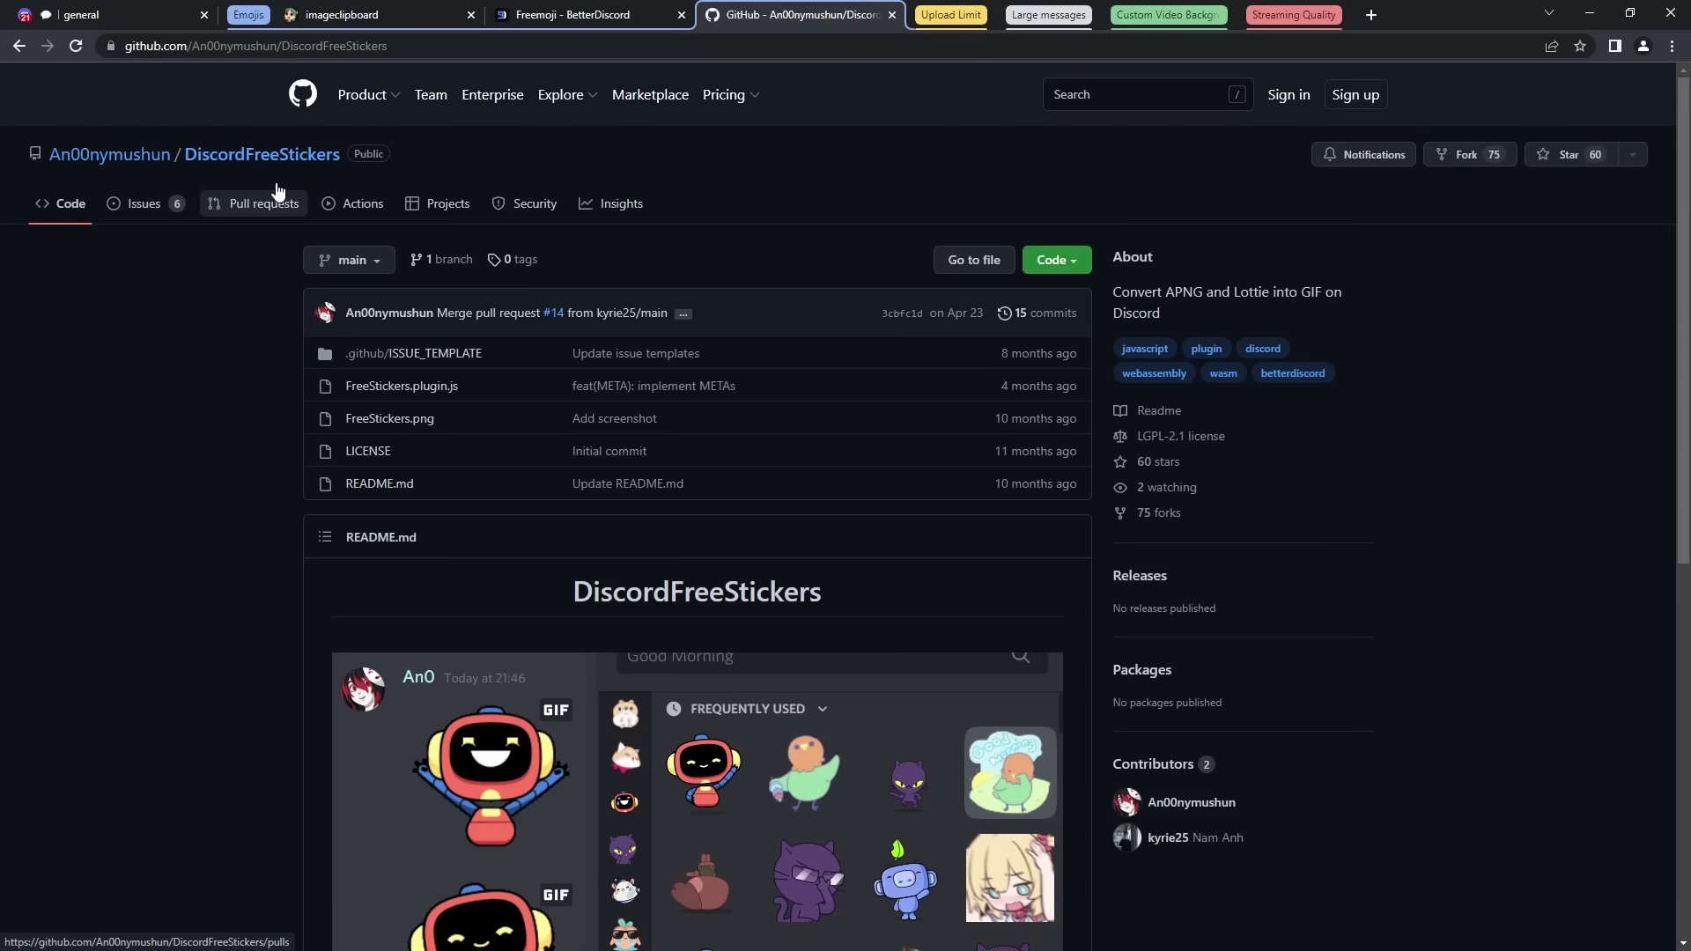
pyautogui.click(361, 15)
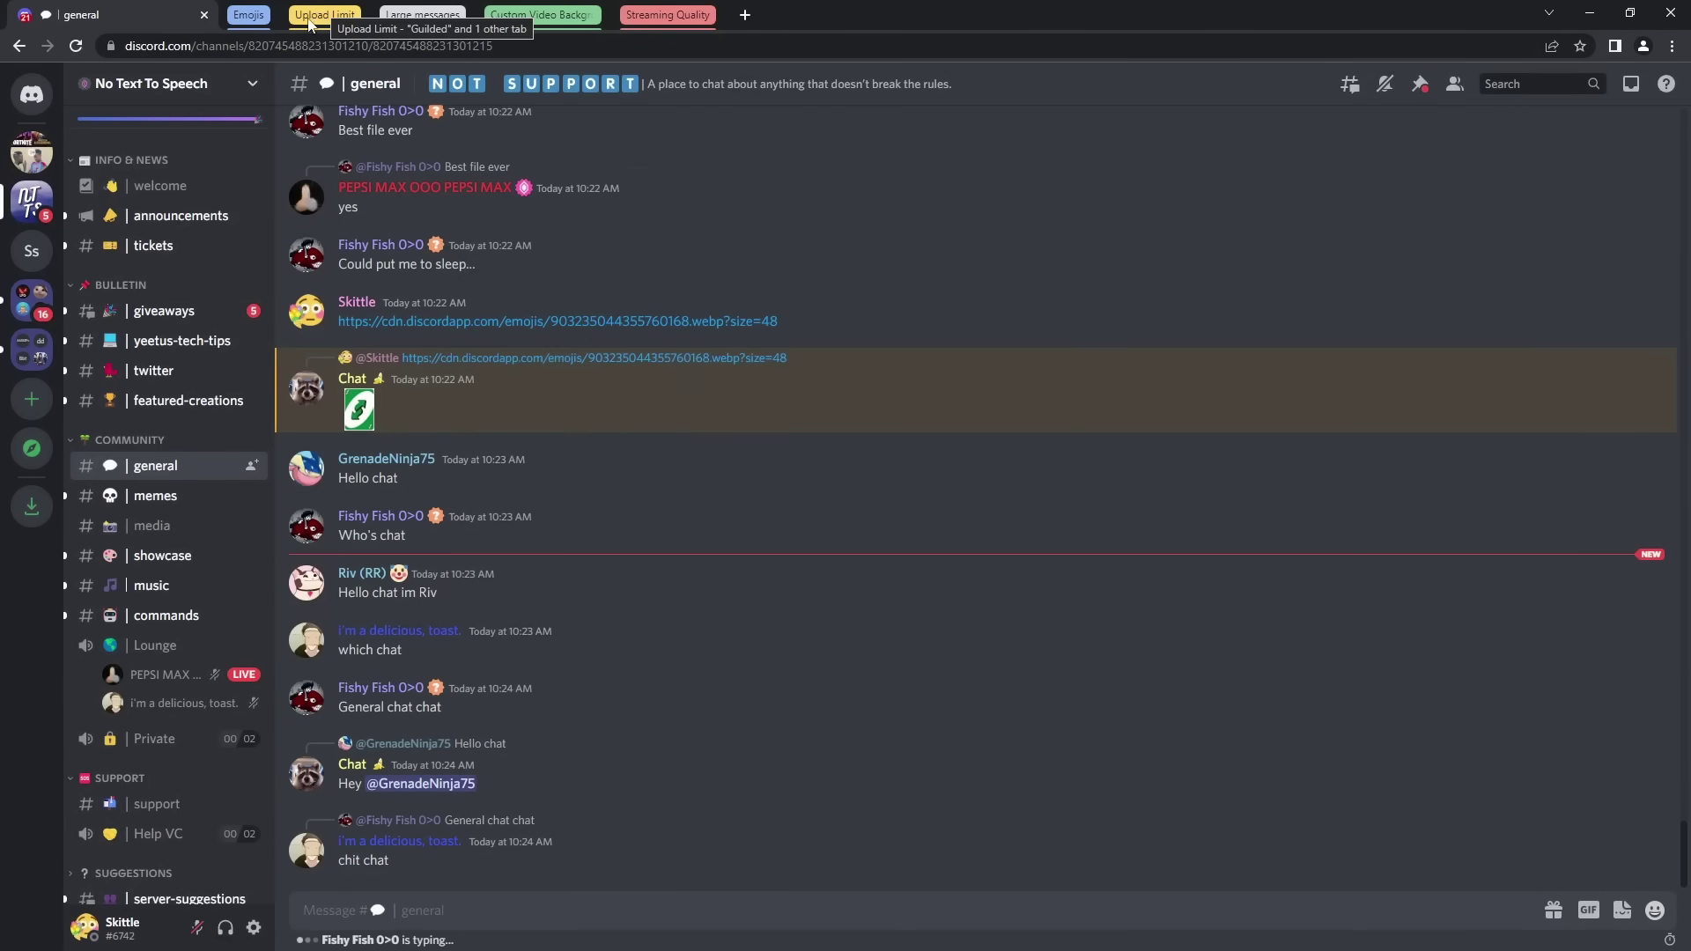
# Switch to Guilded in the Upload Limit tab group and create a new group in the No Text To Speech server.
pyautogui.click(323, 14)
pyautogui.click(400, 16)
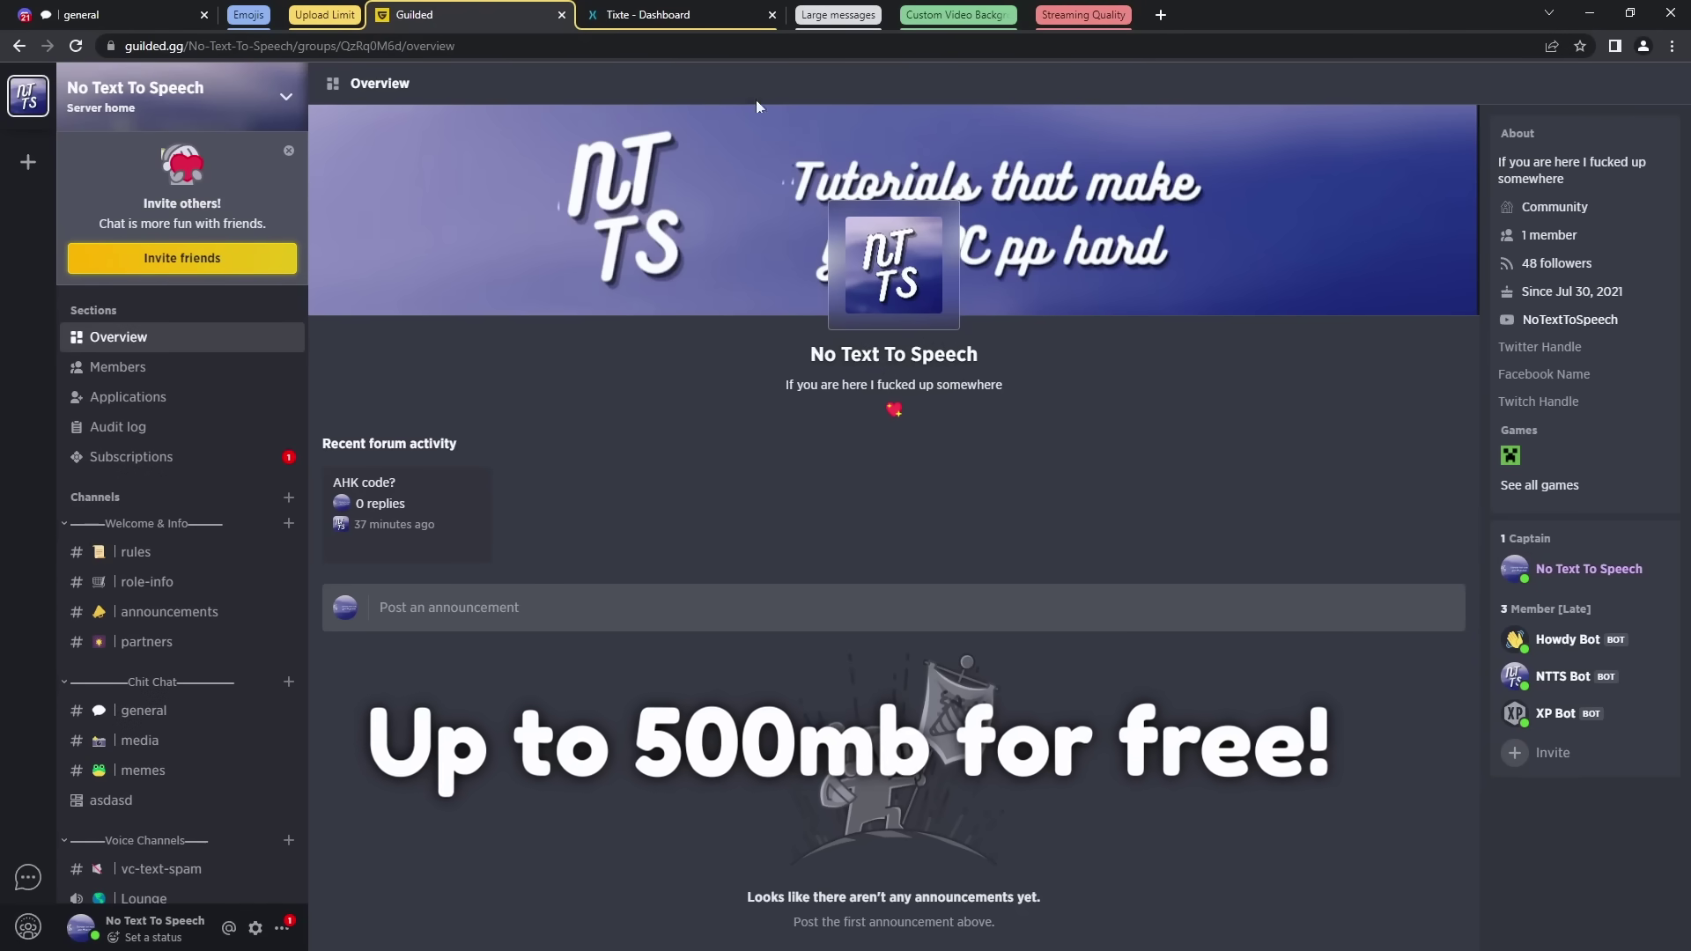
pyautogui.click(28, 161)
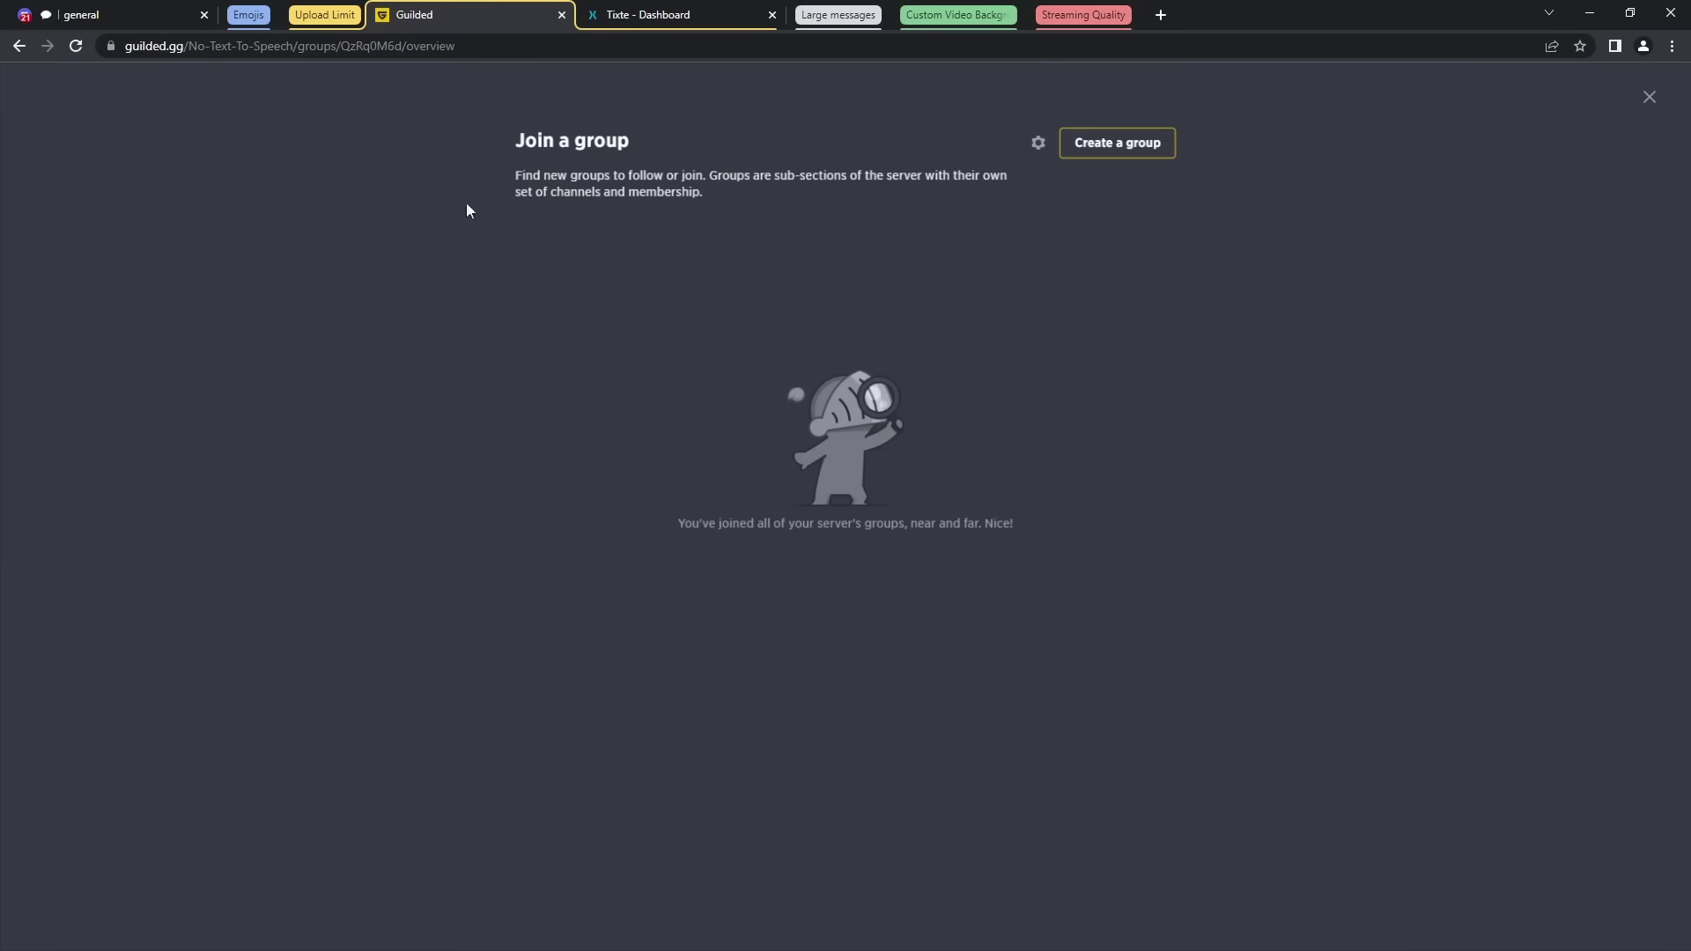
pyautogui.click(1084, 145)
pyautogui.click(547, 712)
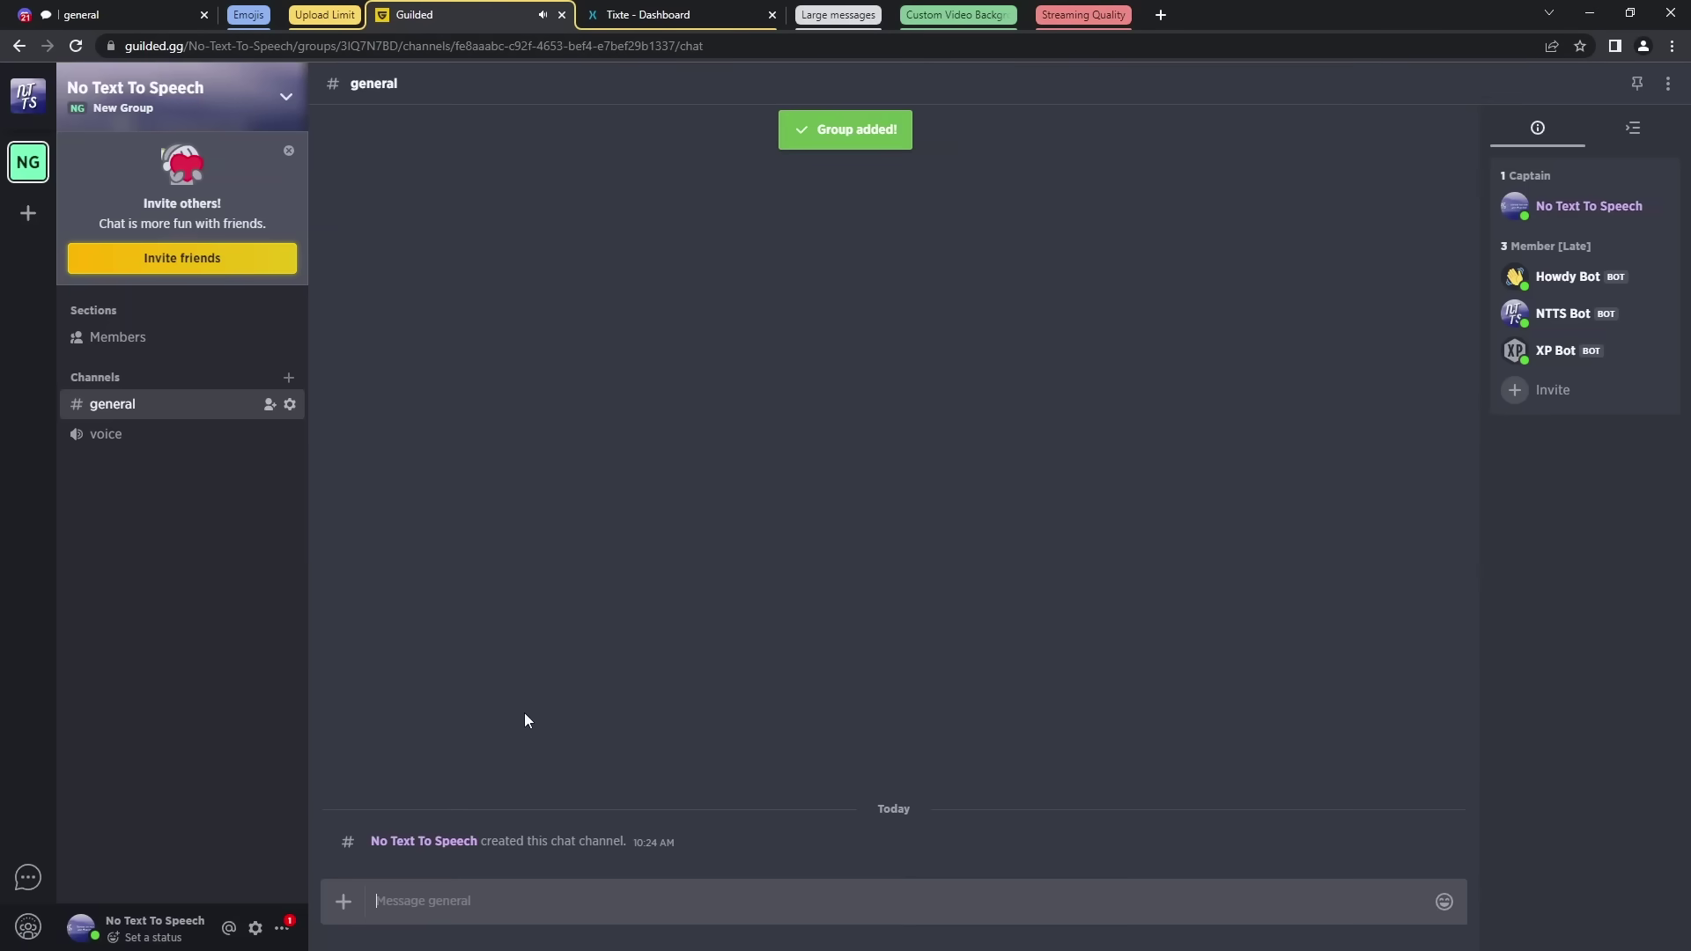
pyautogui.click(344, 901)
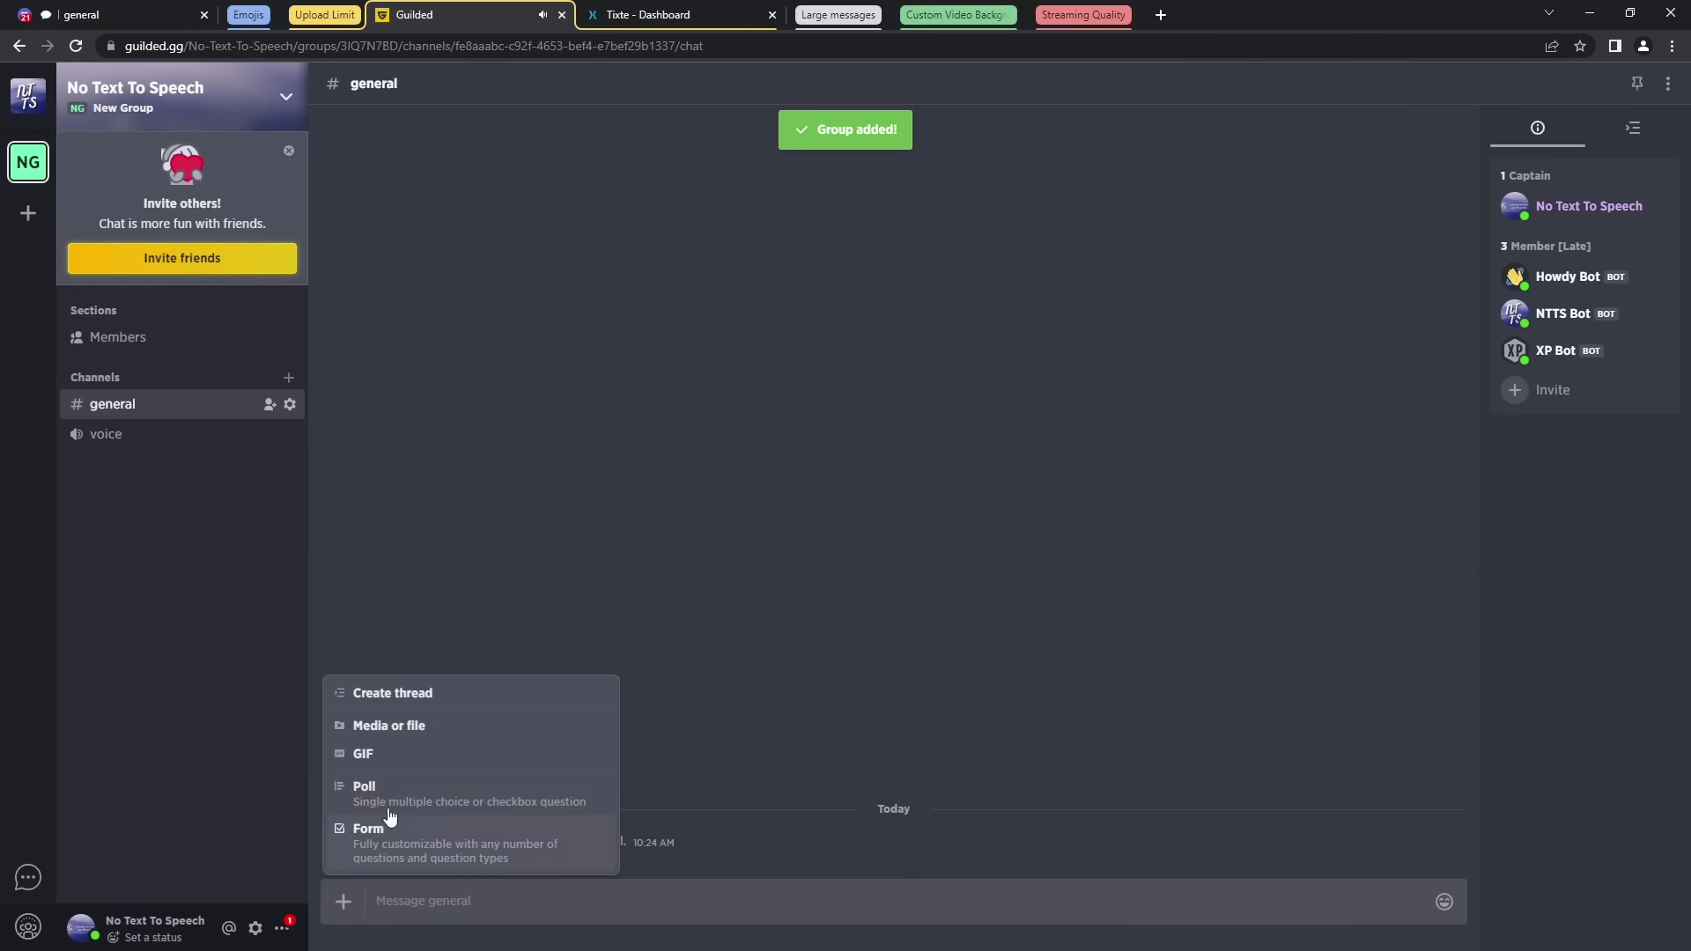
pyautogui.click(387, 725)
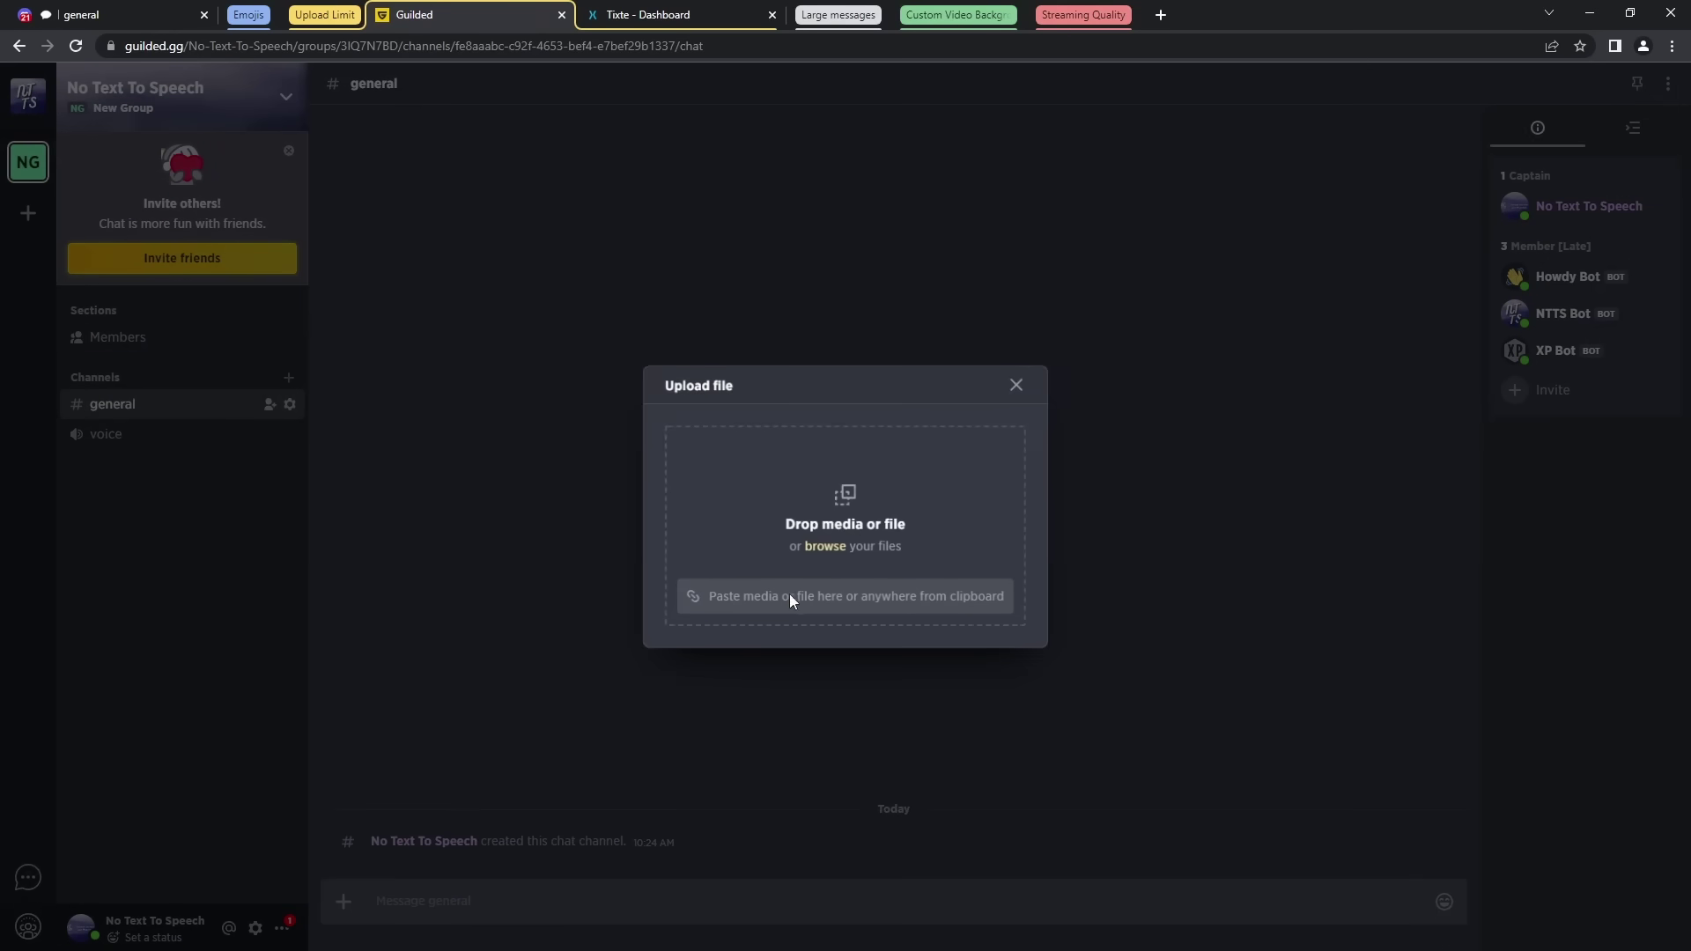
pyautogui.click(828, 546)
pyautogui.click(84, 181)
pyautogui.scroll(-1, 325, 296)
pyautogui.click(206, 343)
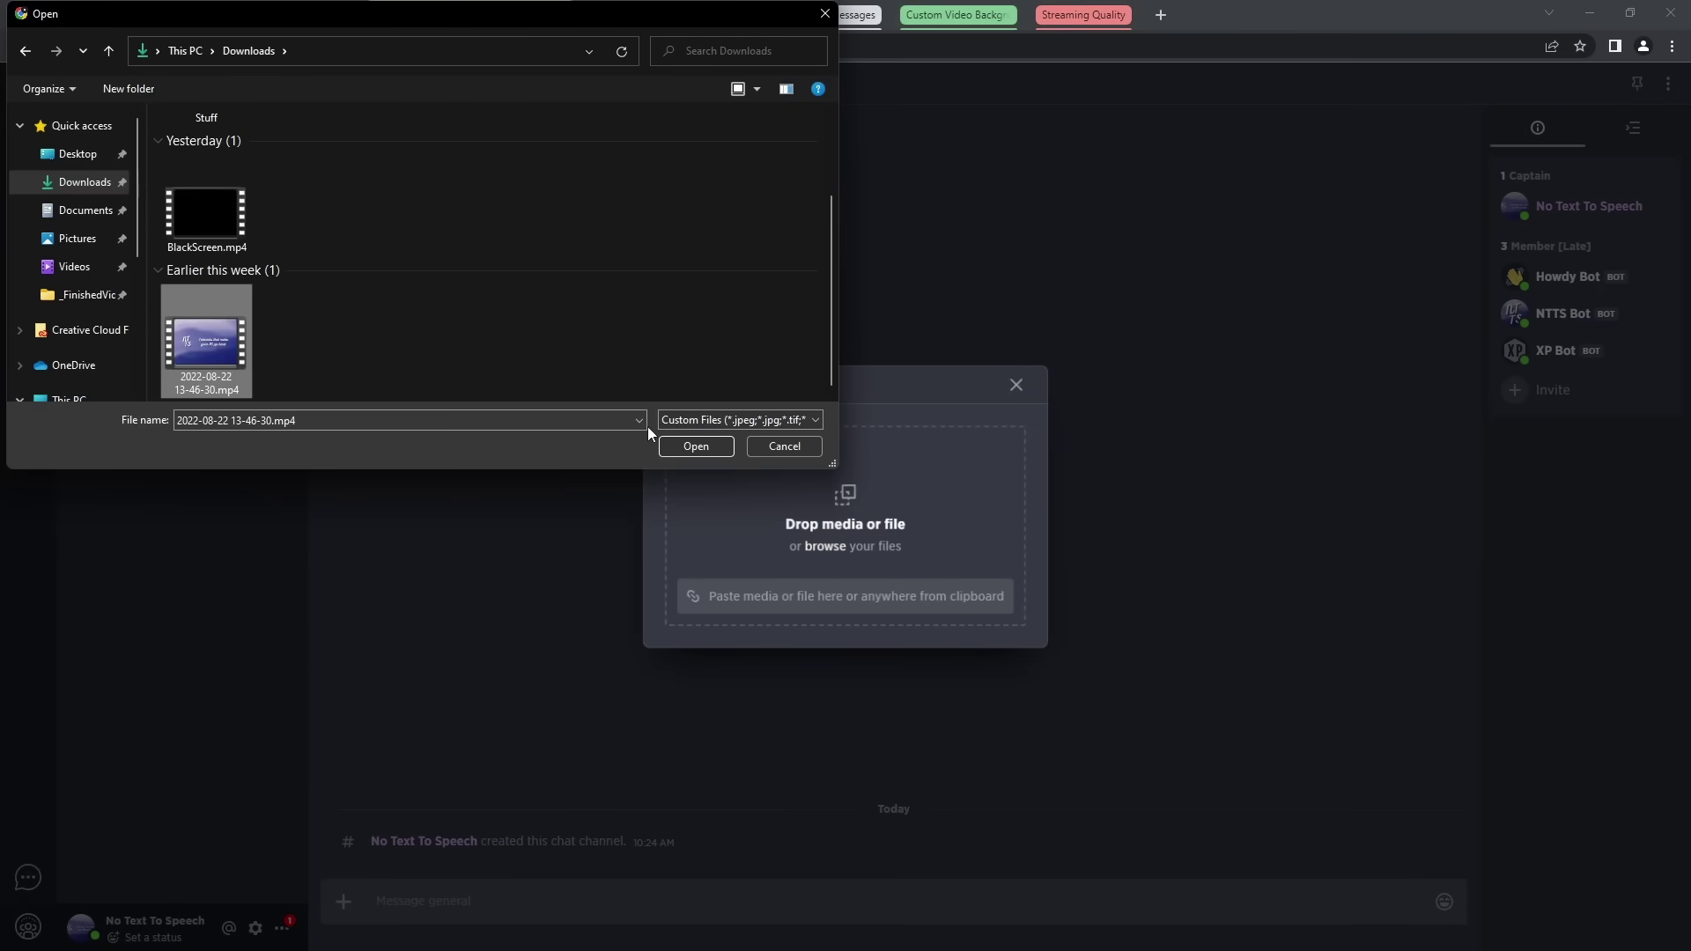
# Check the selected video's file size in its properties.
pyautogui.rightClick(199, 357)
pyautogui.click(251, 702)
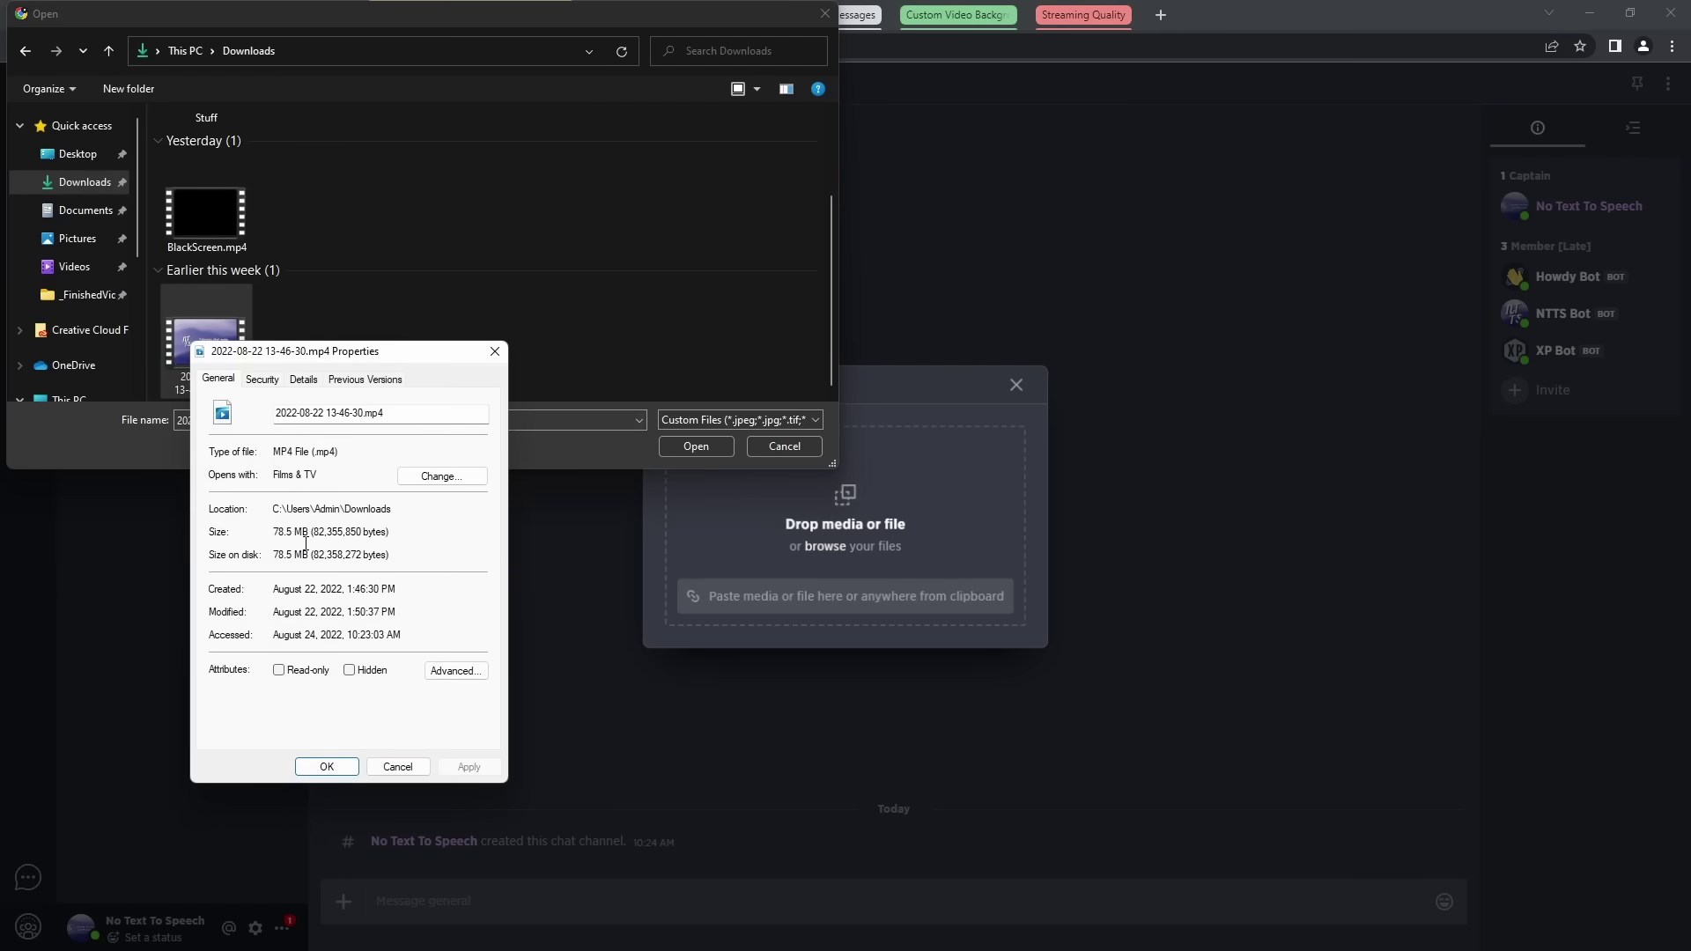
pyautogui.click(495, 352)
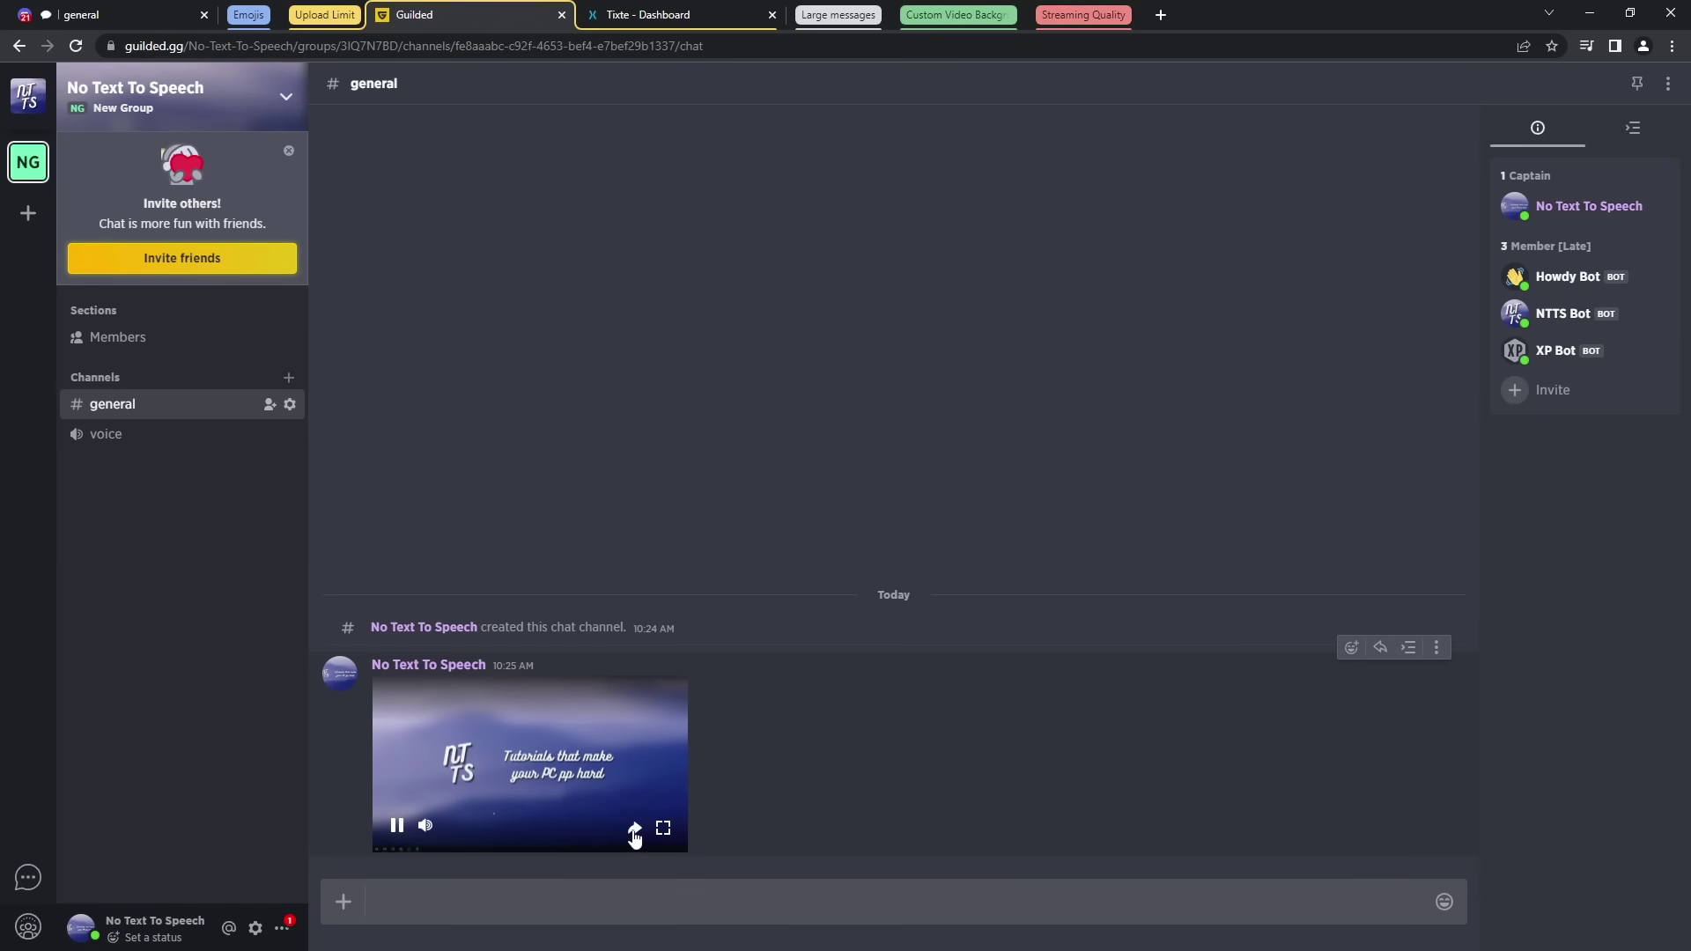
# Copy the share link of the video uploaded to Guilded and post it in Discord's media channel.
pyautogui.click(635, 827)
pyautogui.click(992, 527)
pyautogui.hotkey('ctrl', '1')
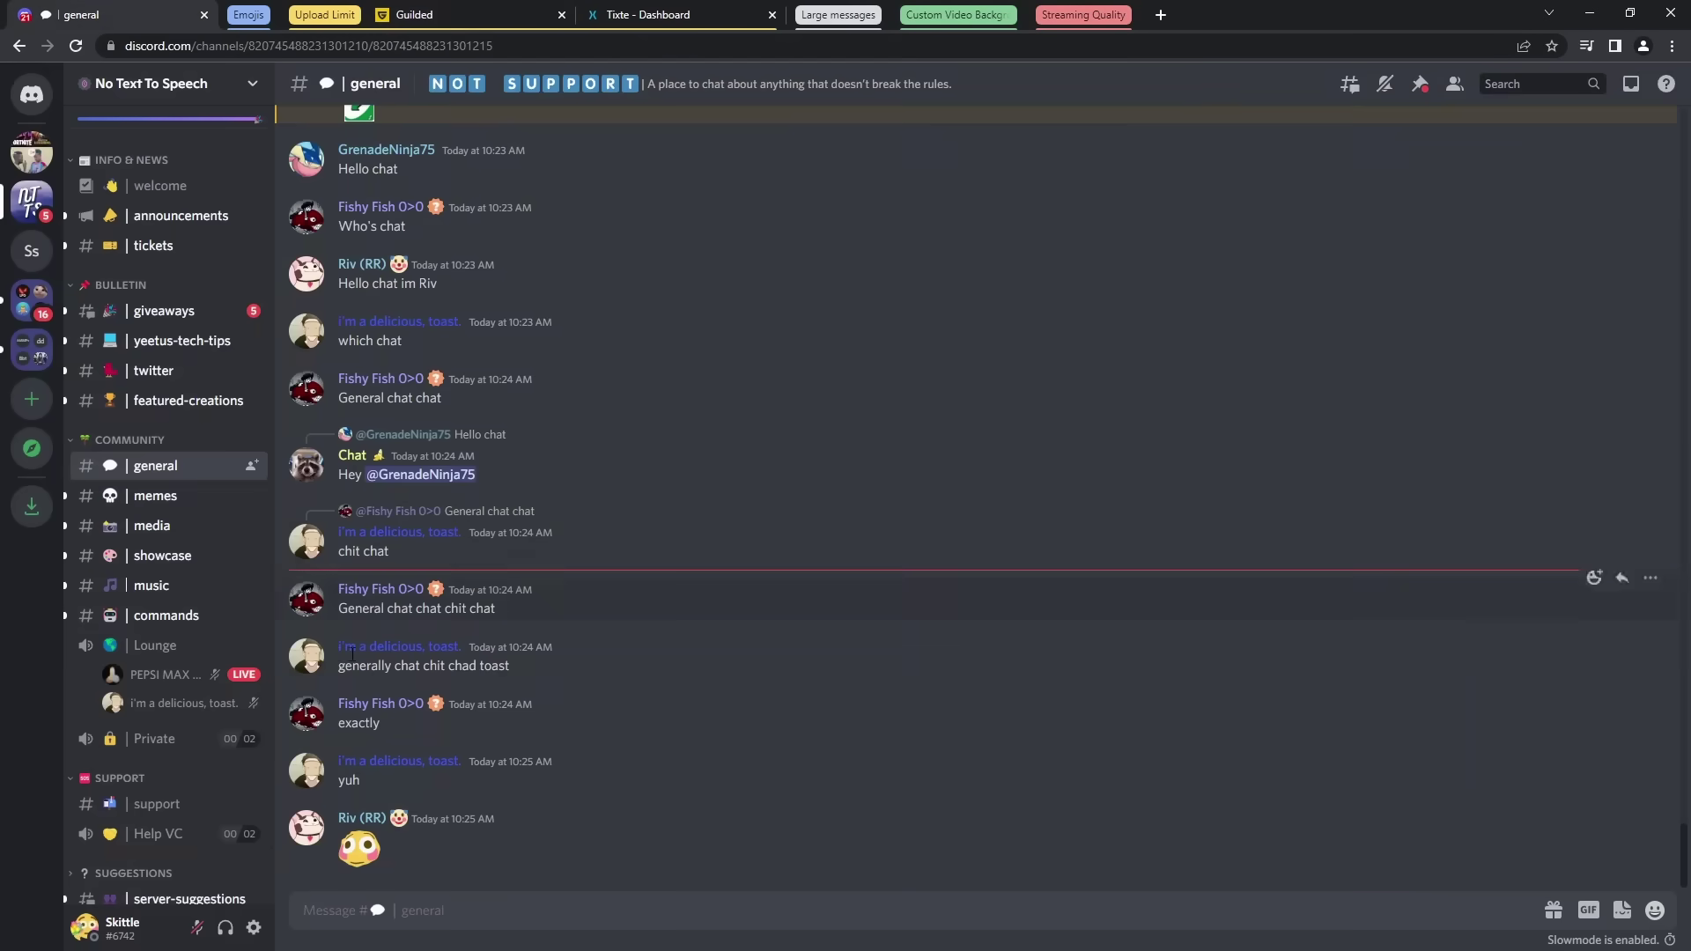
pyautogui.click(160, 527)
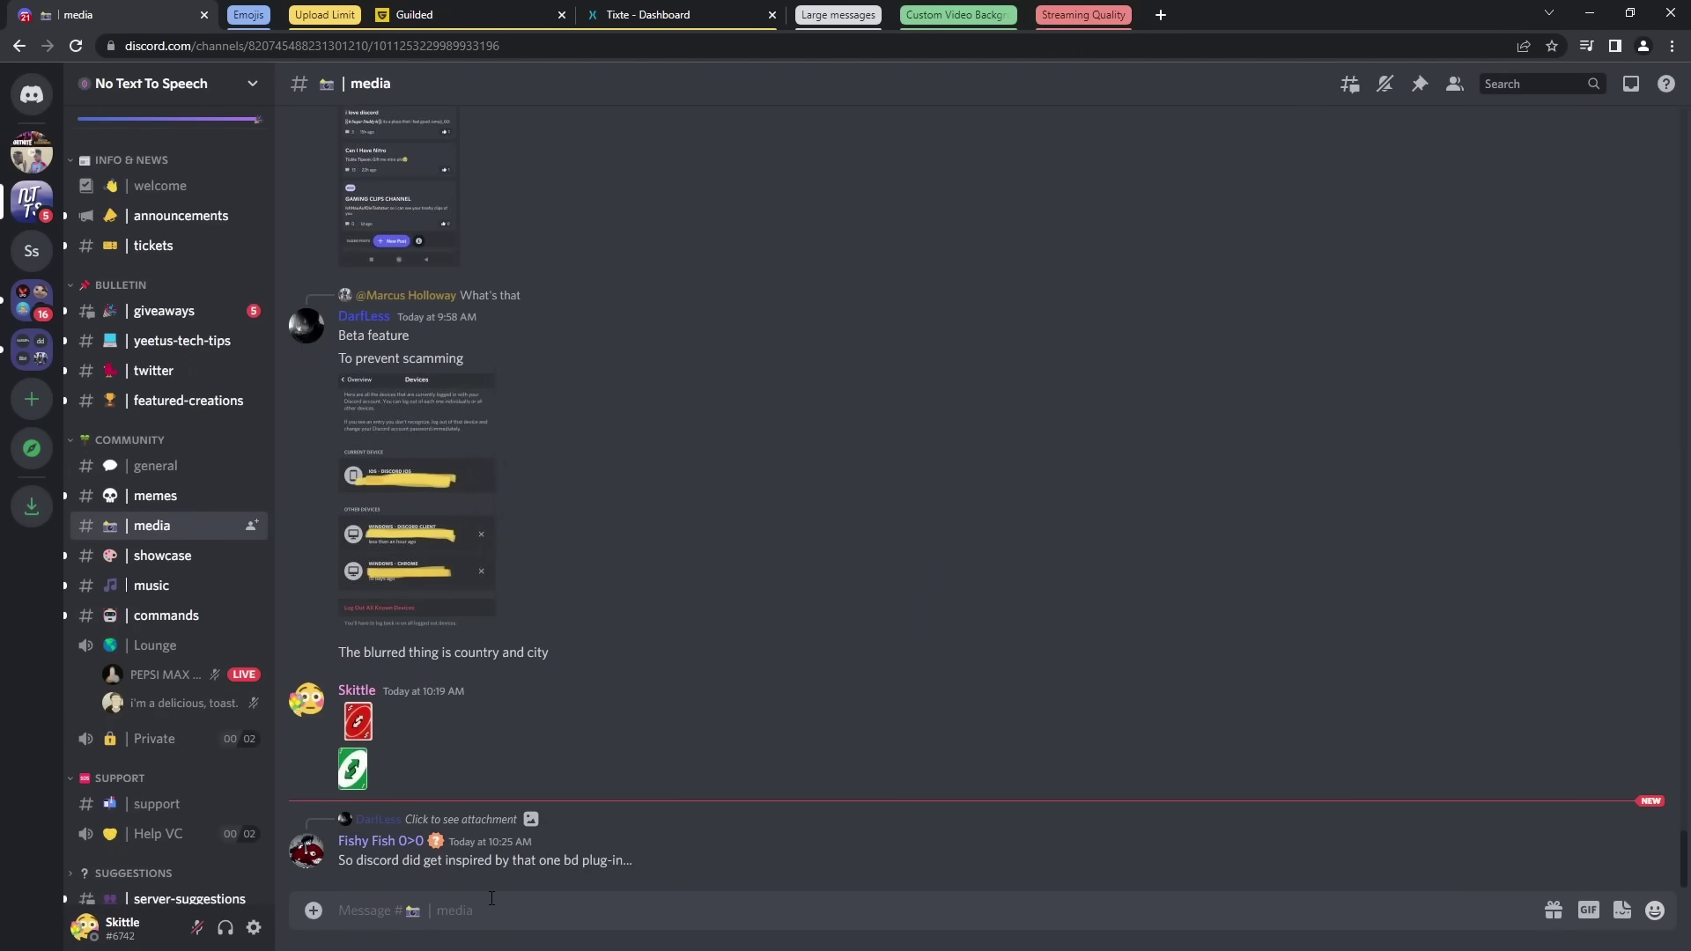
pyautogui.hotkey('ctrl', 'v')
pyautogui.press('Return')
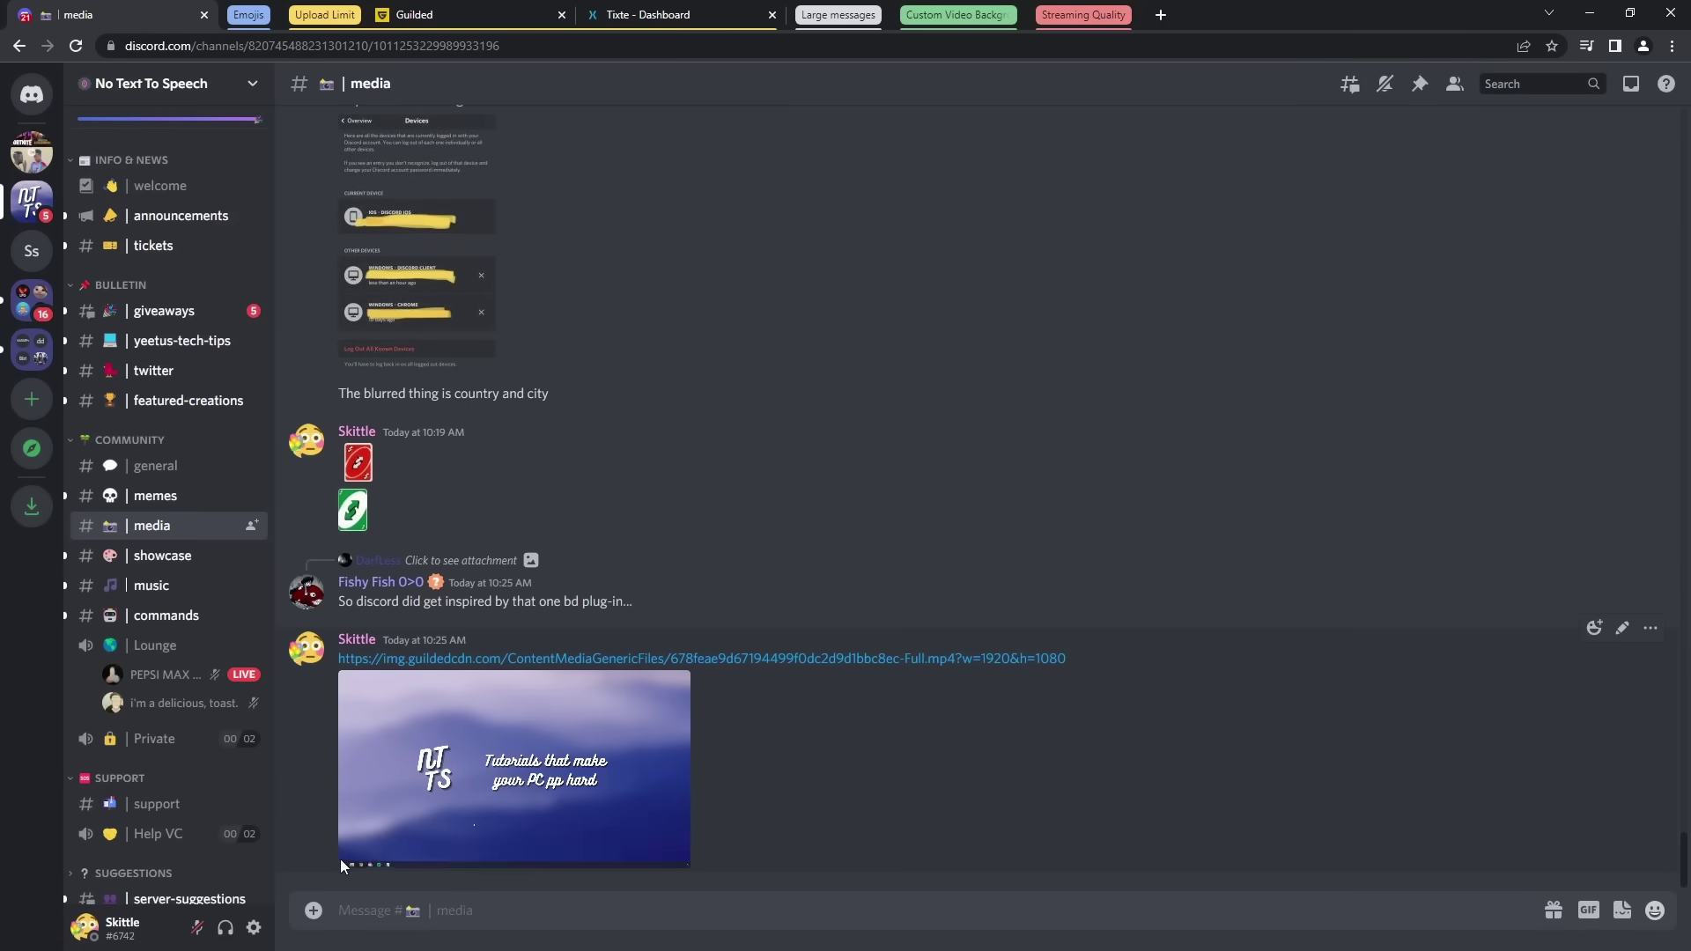
# Delete the Guilded video link message from the media channel.
pyautogui.click(350, 856)
pyautogui.press('shift')
pyautogui.keyDown('shift'); pyautogui.click(1643, 630); pyautogui.keyUp('shift')
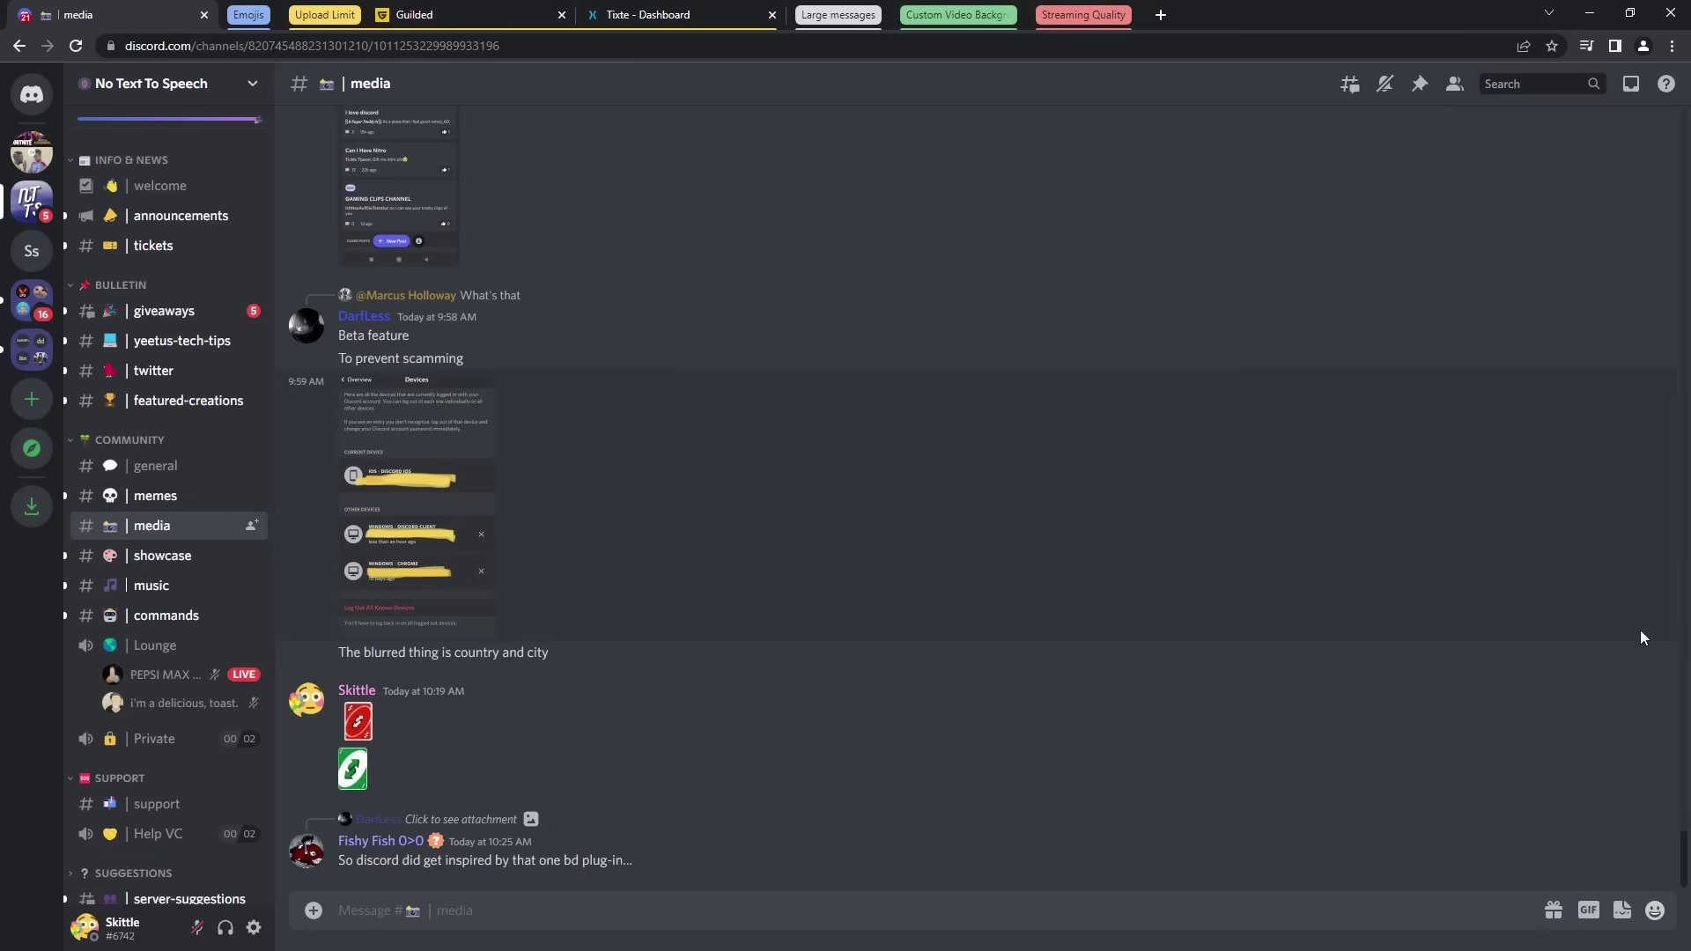
# Return to Guilded and send the image 3232-flush-bouquet.png from Downloads in the general channel.
pyautogui.click(527, 29)
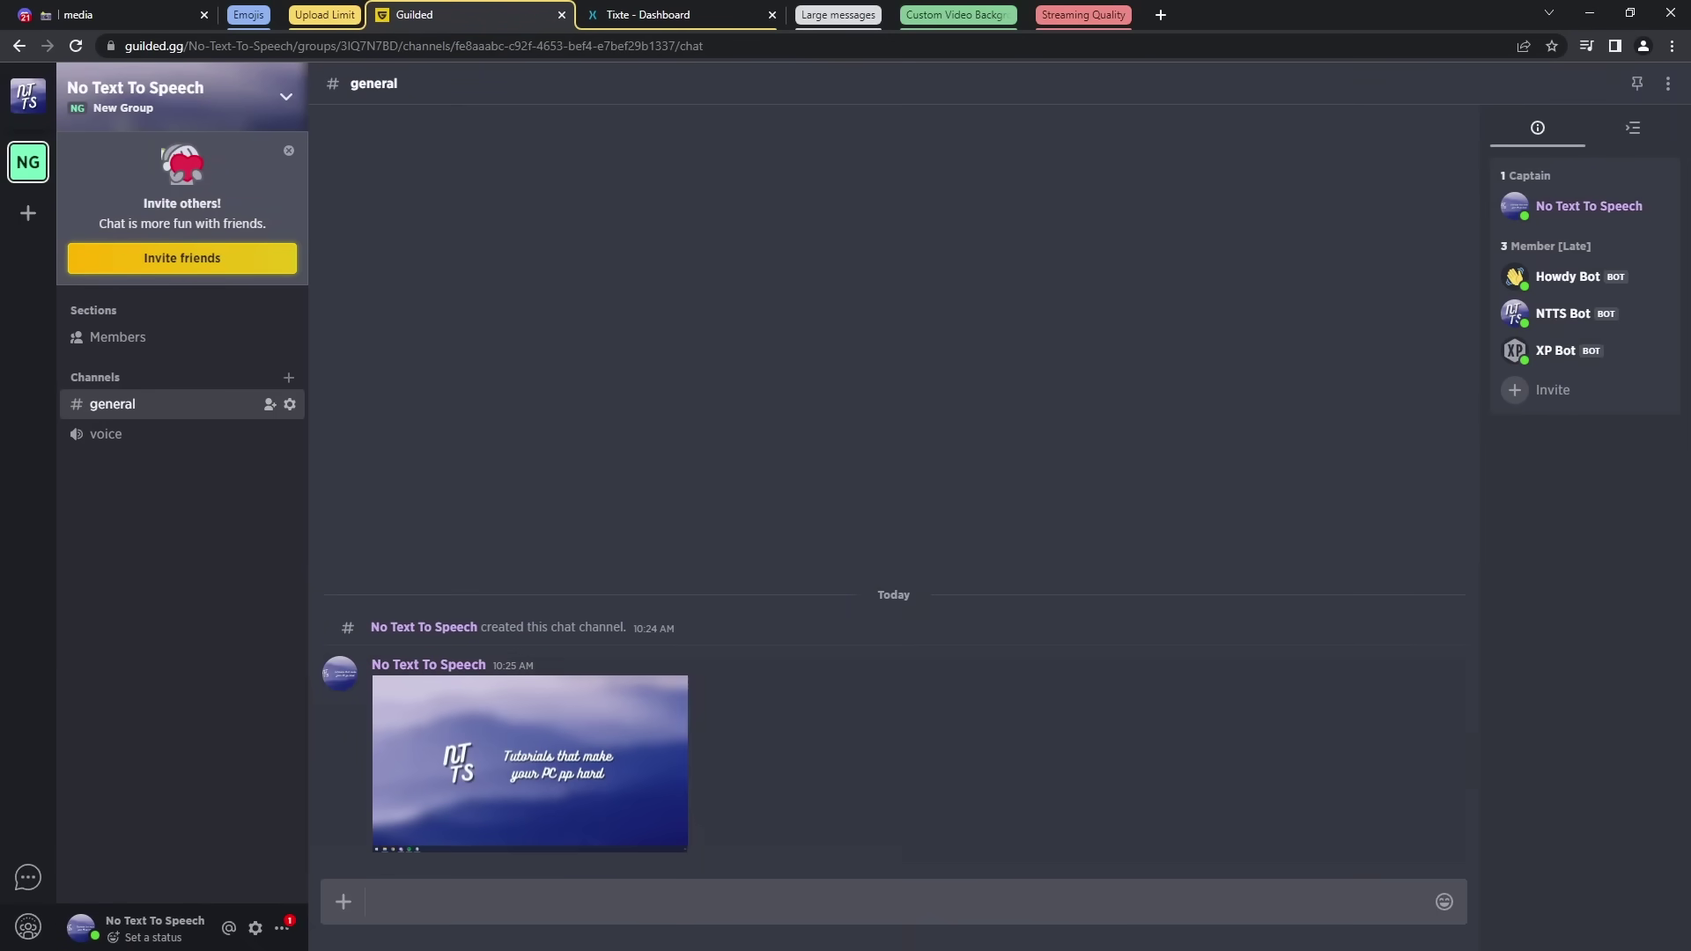
pyautogui.click(344, 901)
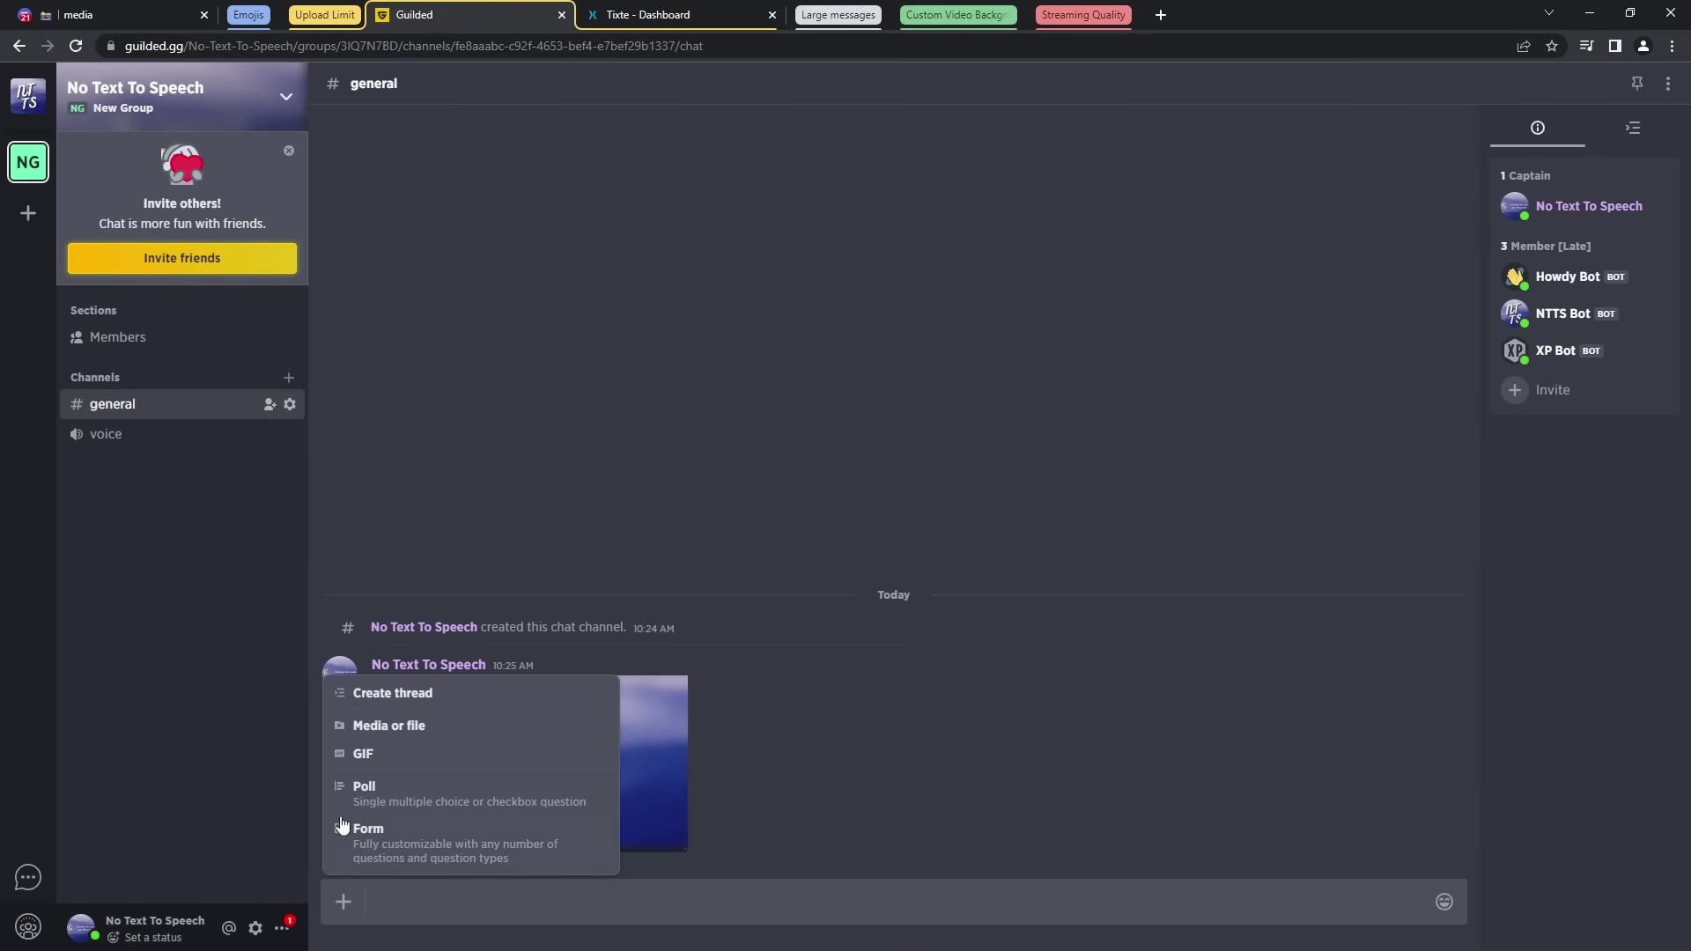
pyautogui.click(368, 733)
pyautogui.click(824, 546)
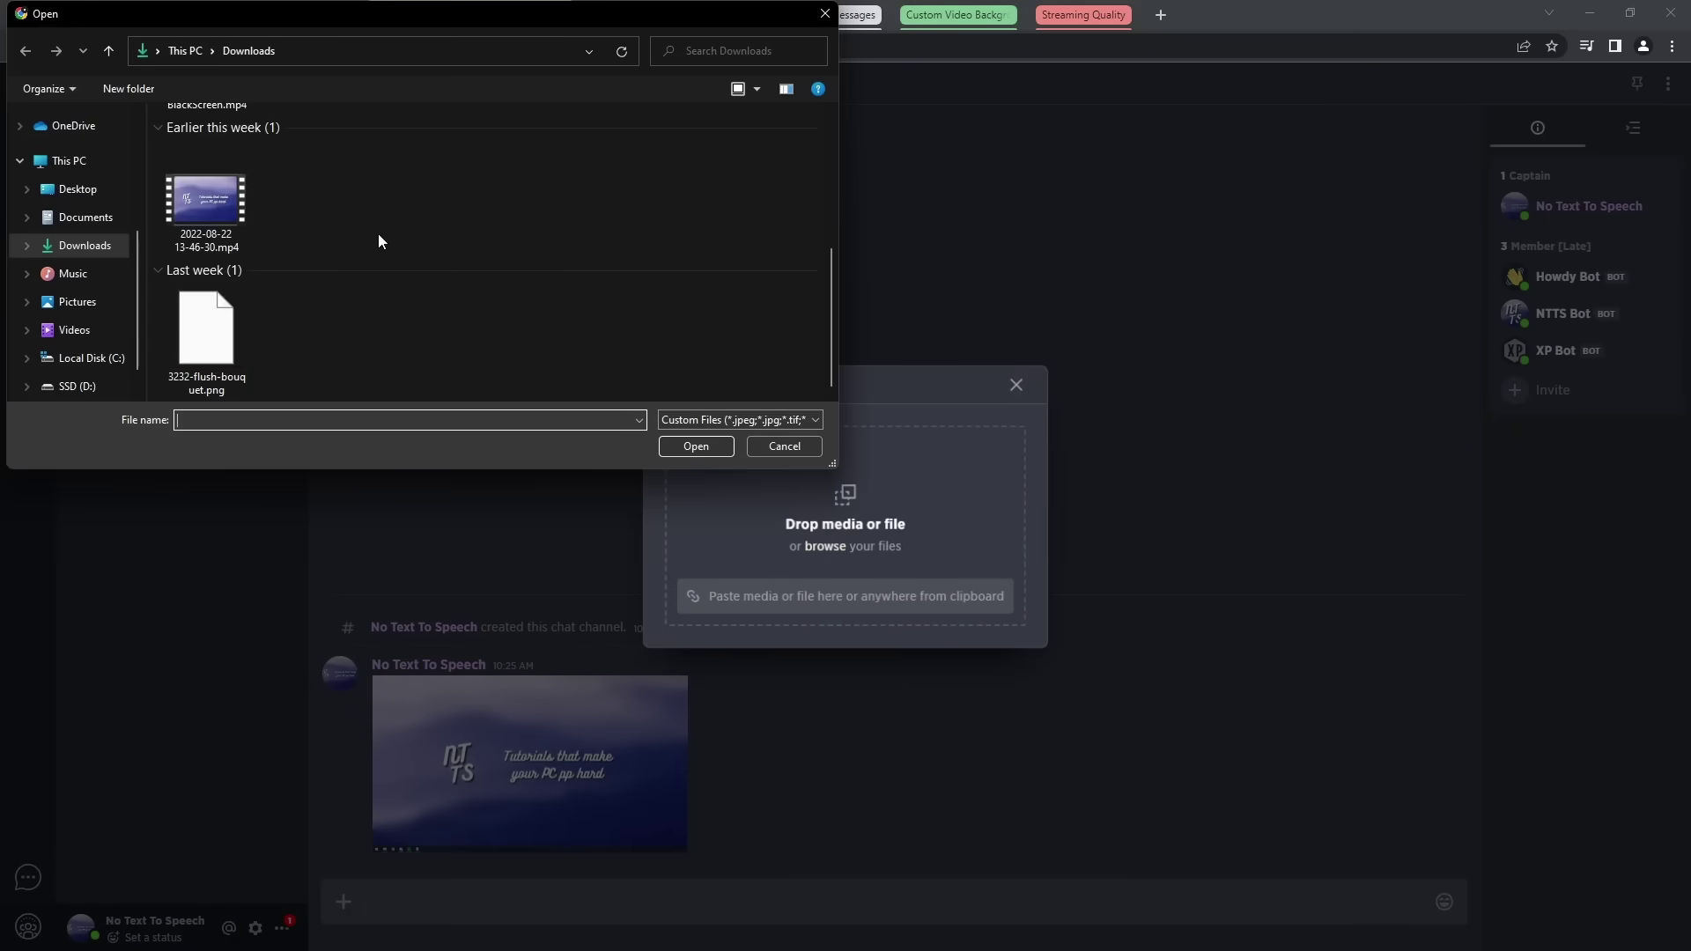
pyautogui.doubleClick(202, 341)
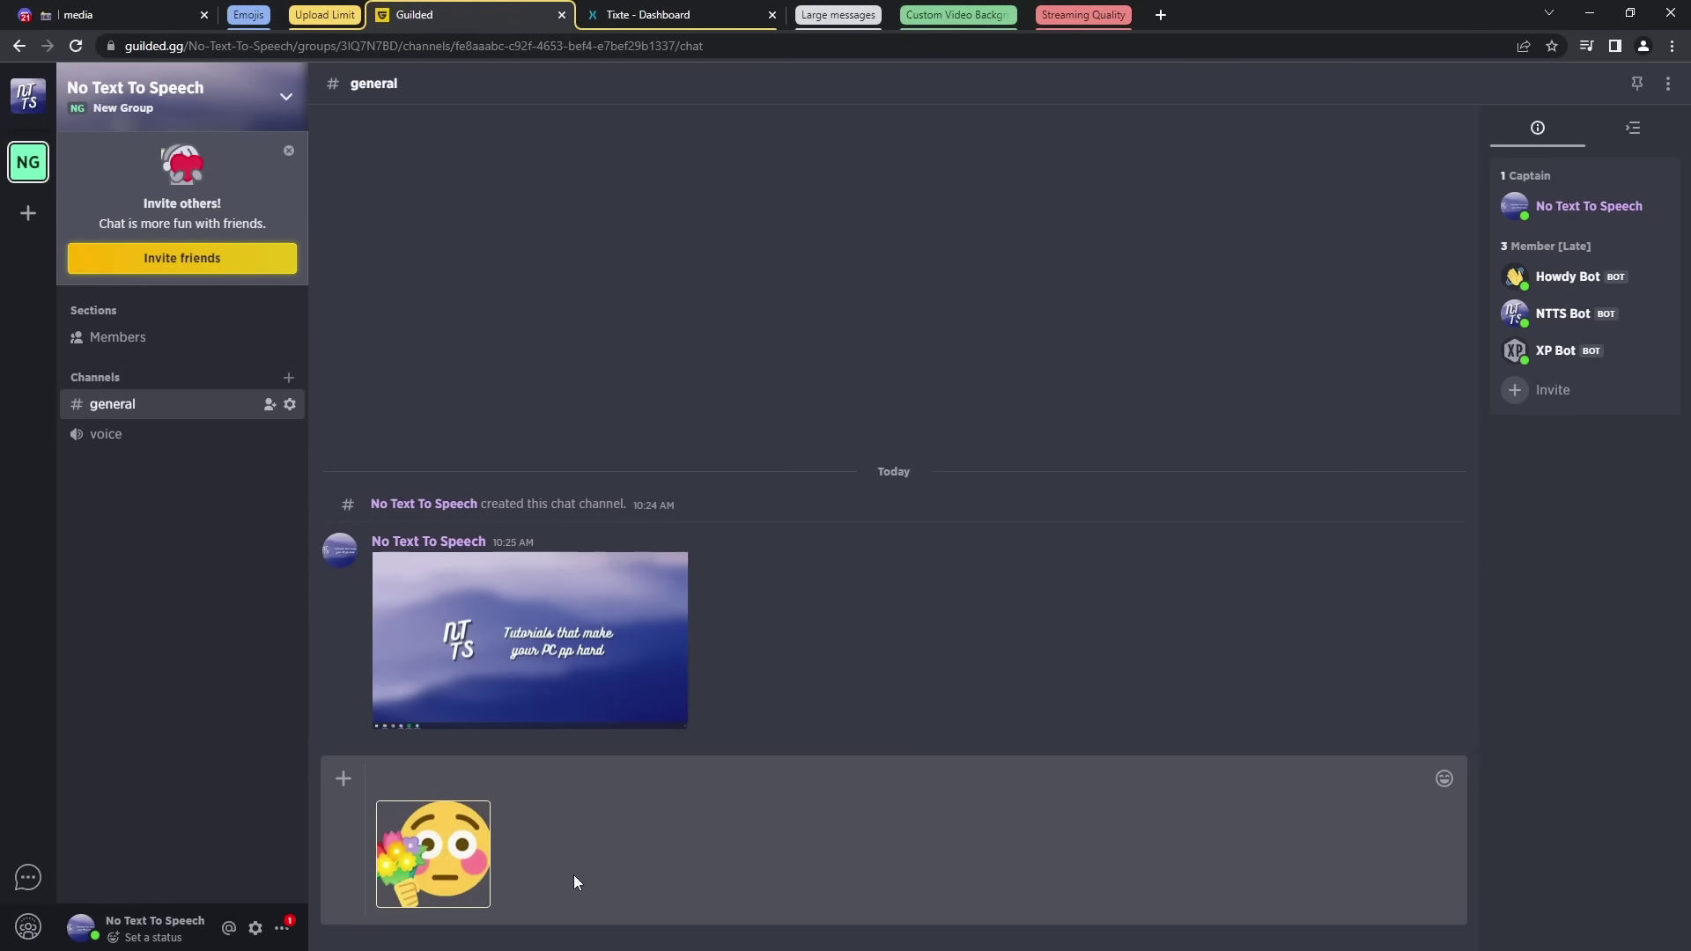
pyautogui.press('Return')
# Copy the share link of the uploaded bouquet emoji image and post it in Discord's media channel.
pyautogui.click(434, 790)
pyautogui.click(874, 566)
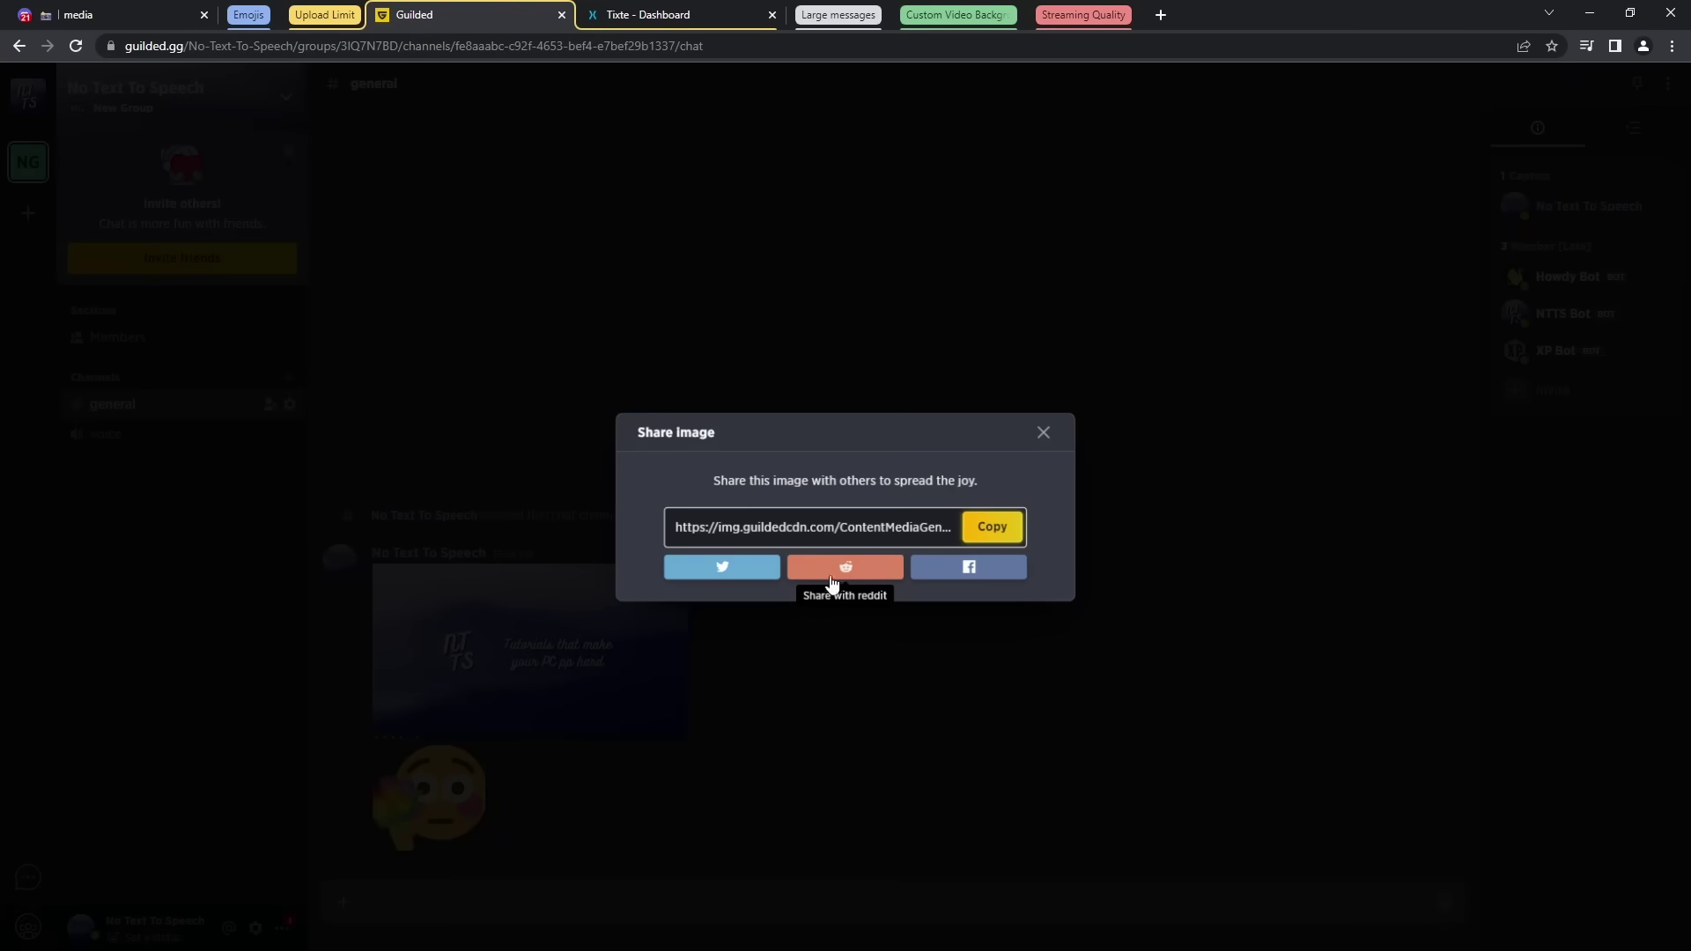
pyautogui.click(991, 526)
pyautogui.click(95, 15)
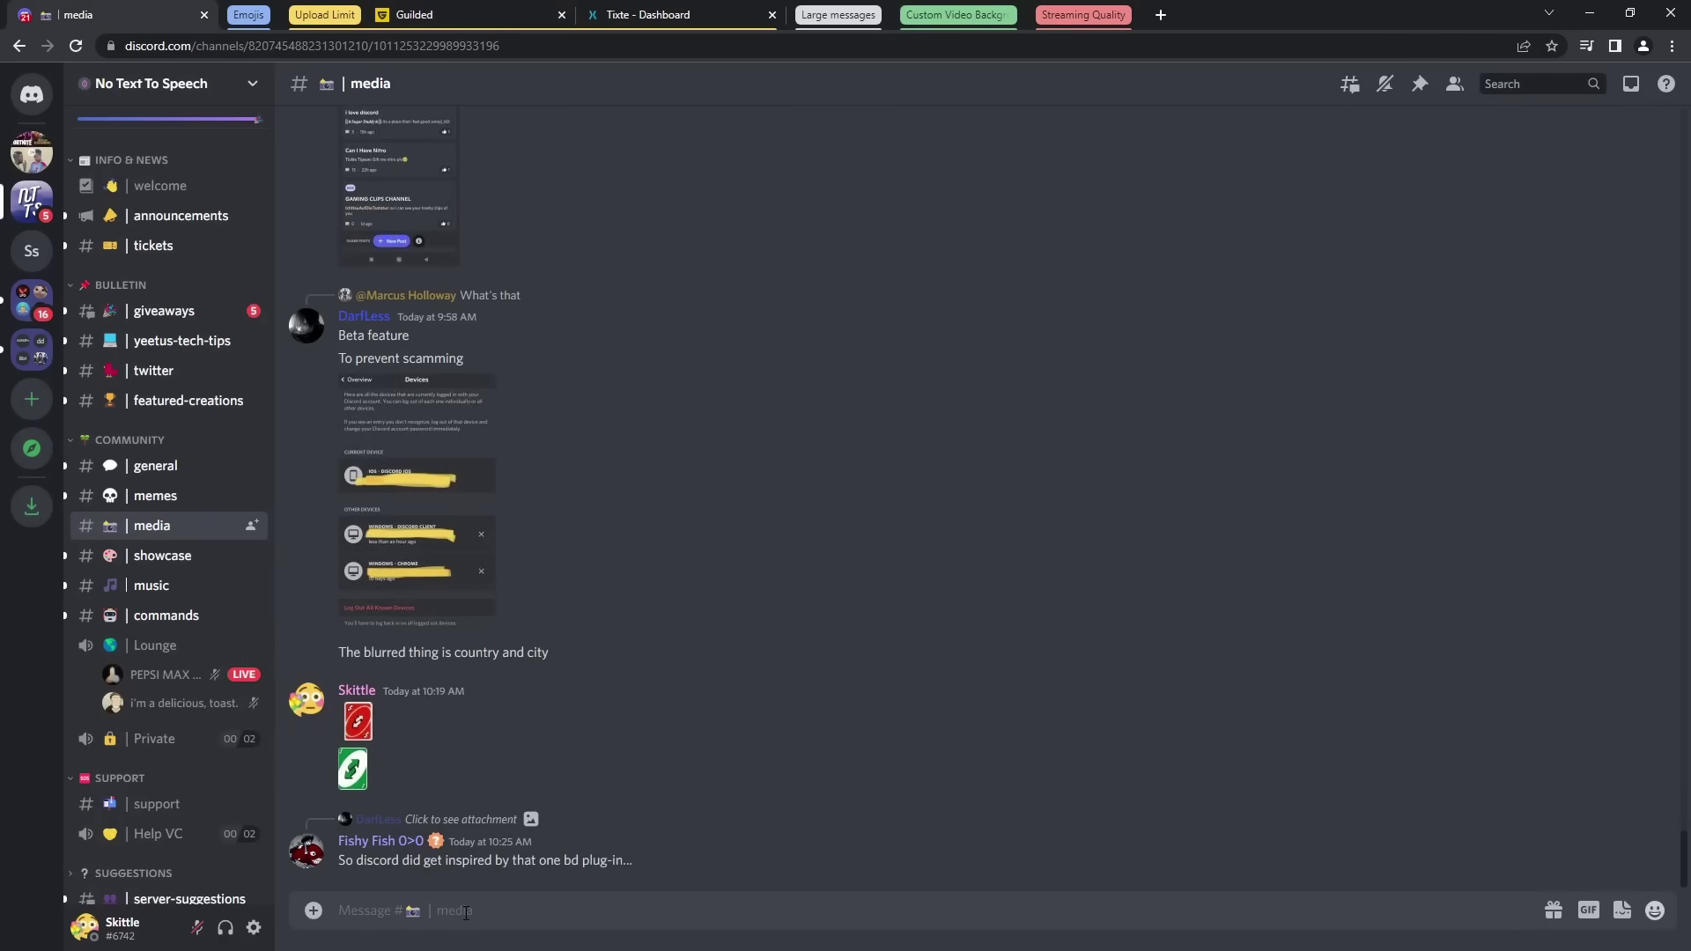
pyautogui.hotkey('ctrl', 'v')
pyautogui.press('Return')
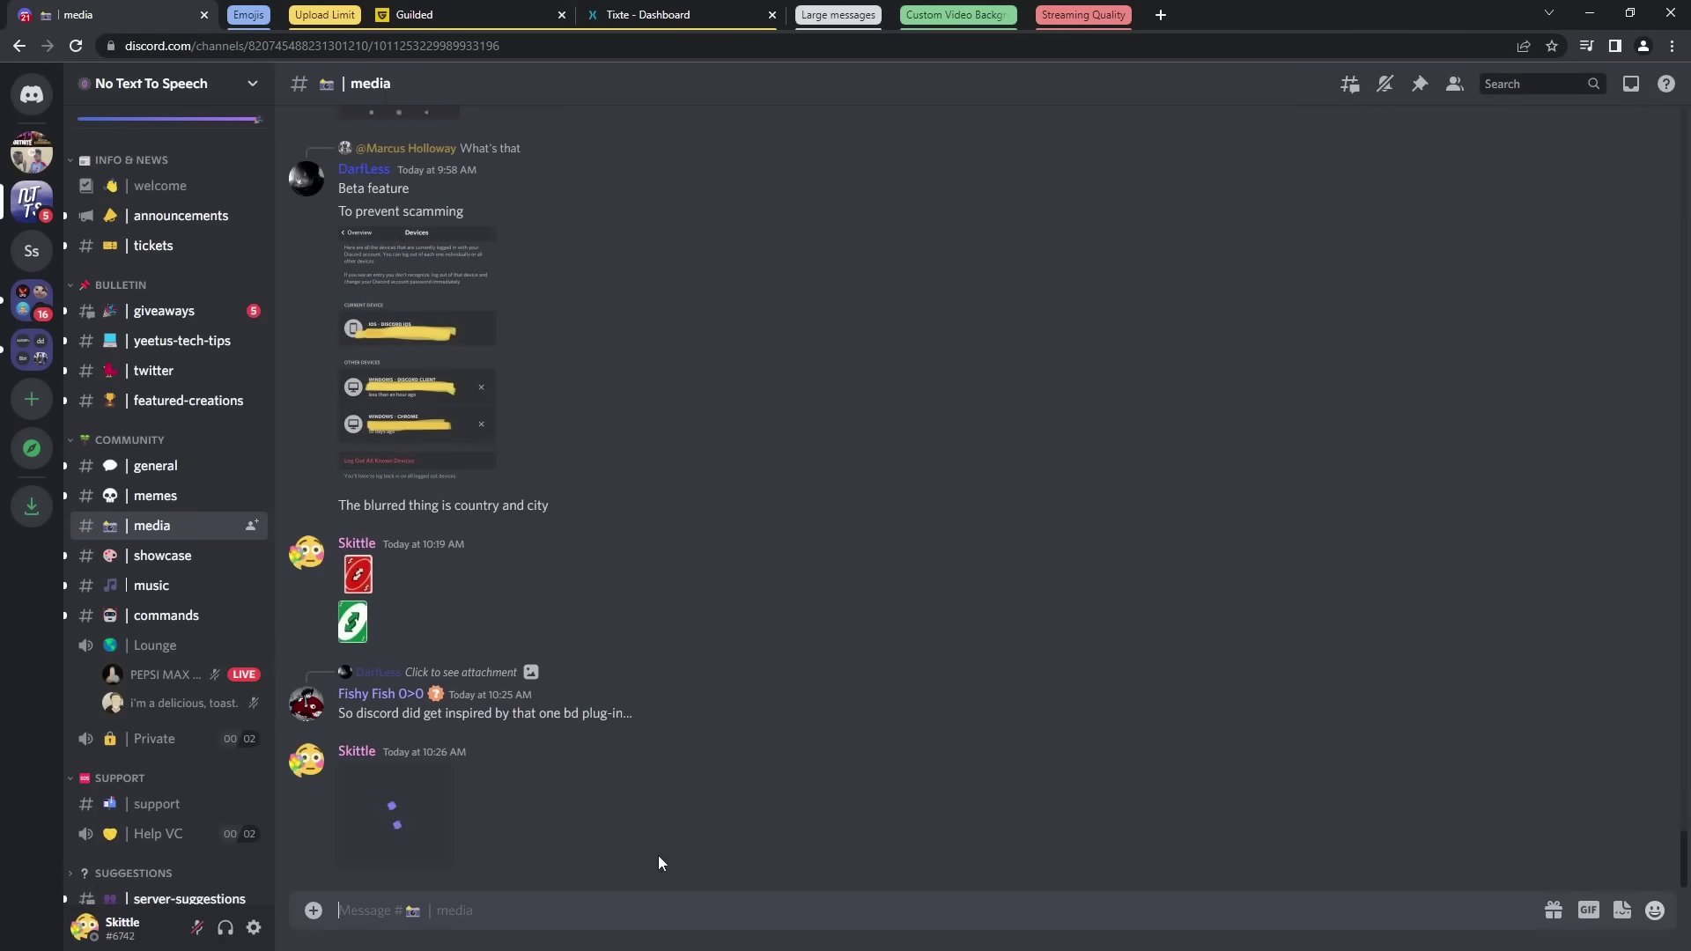
# Post the copied bouquet image link in Discord's general channel and delete that message again.
pyautogui.click(156, 474)
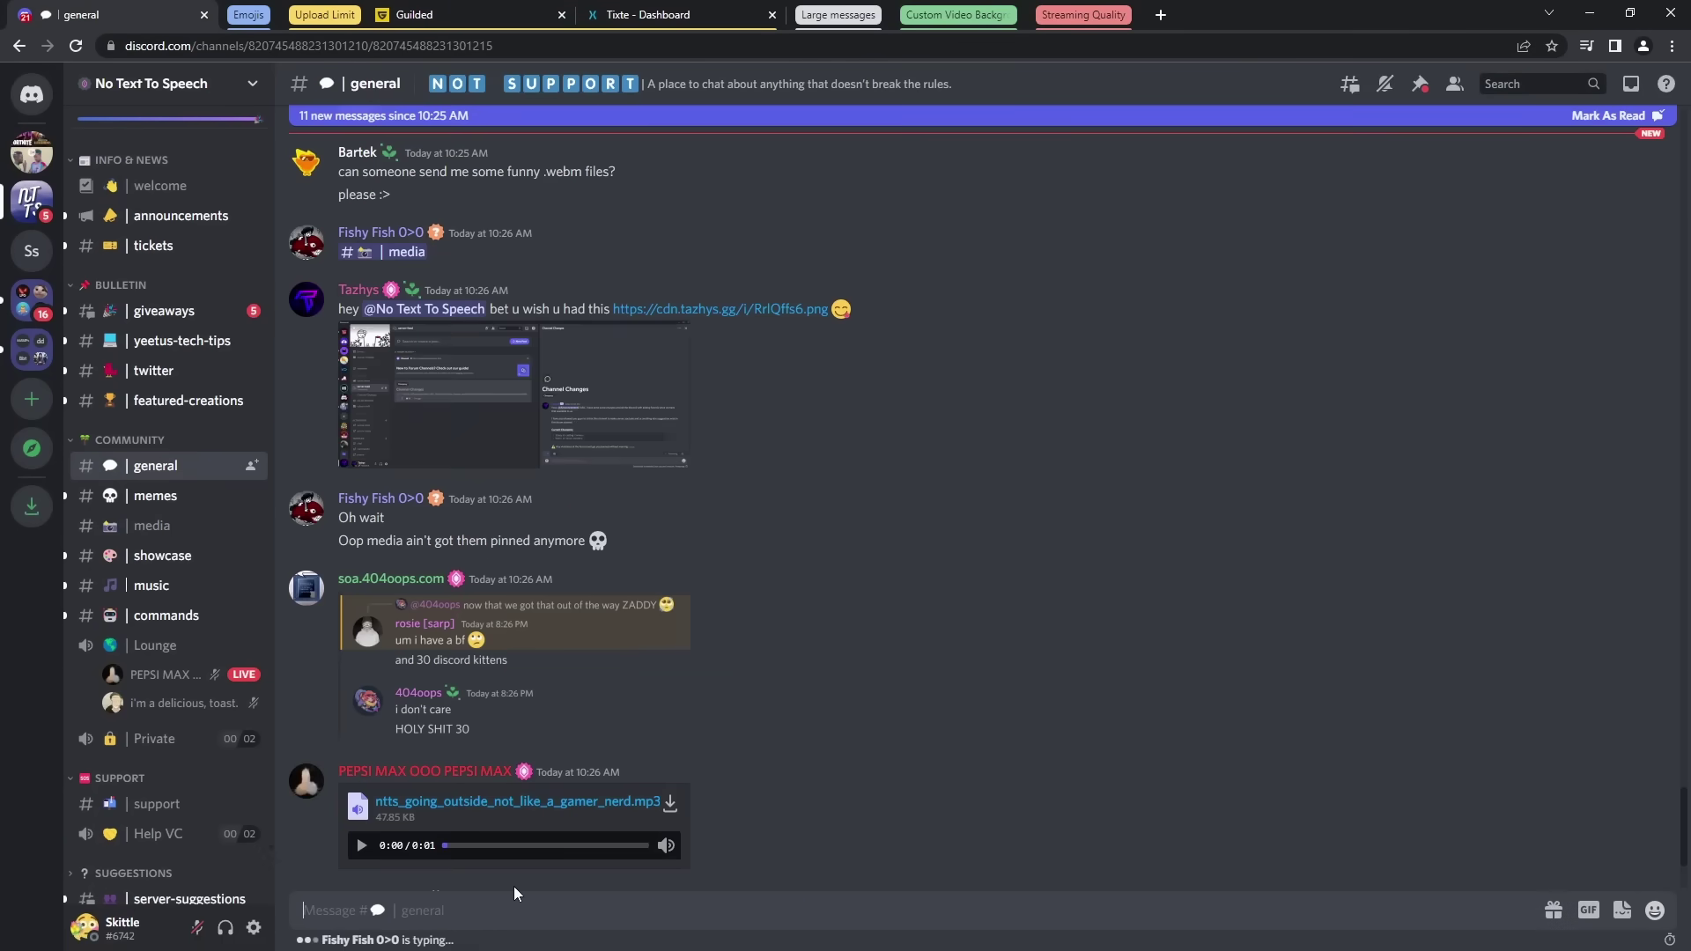
pyautogui.hotkey('ctrl', 'v')
pyautogui.press('Return')
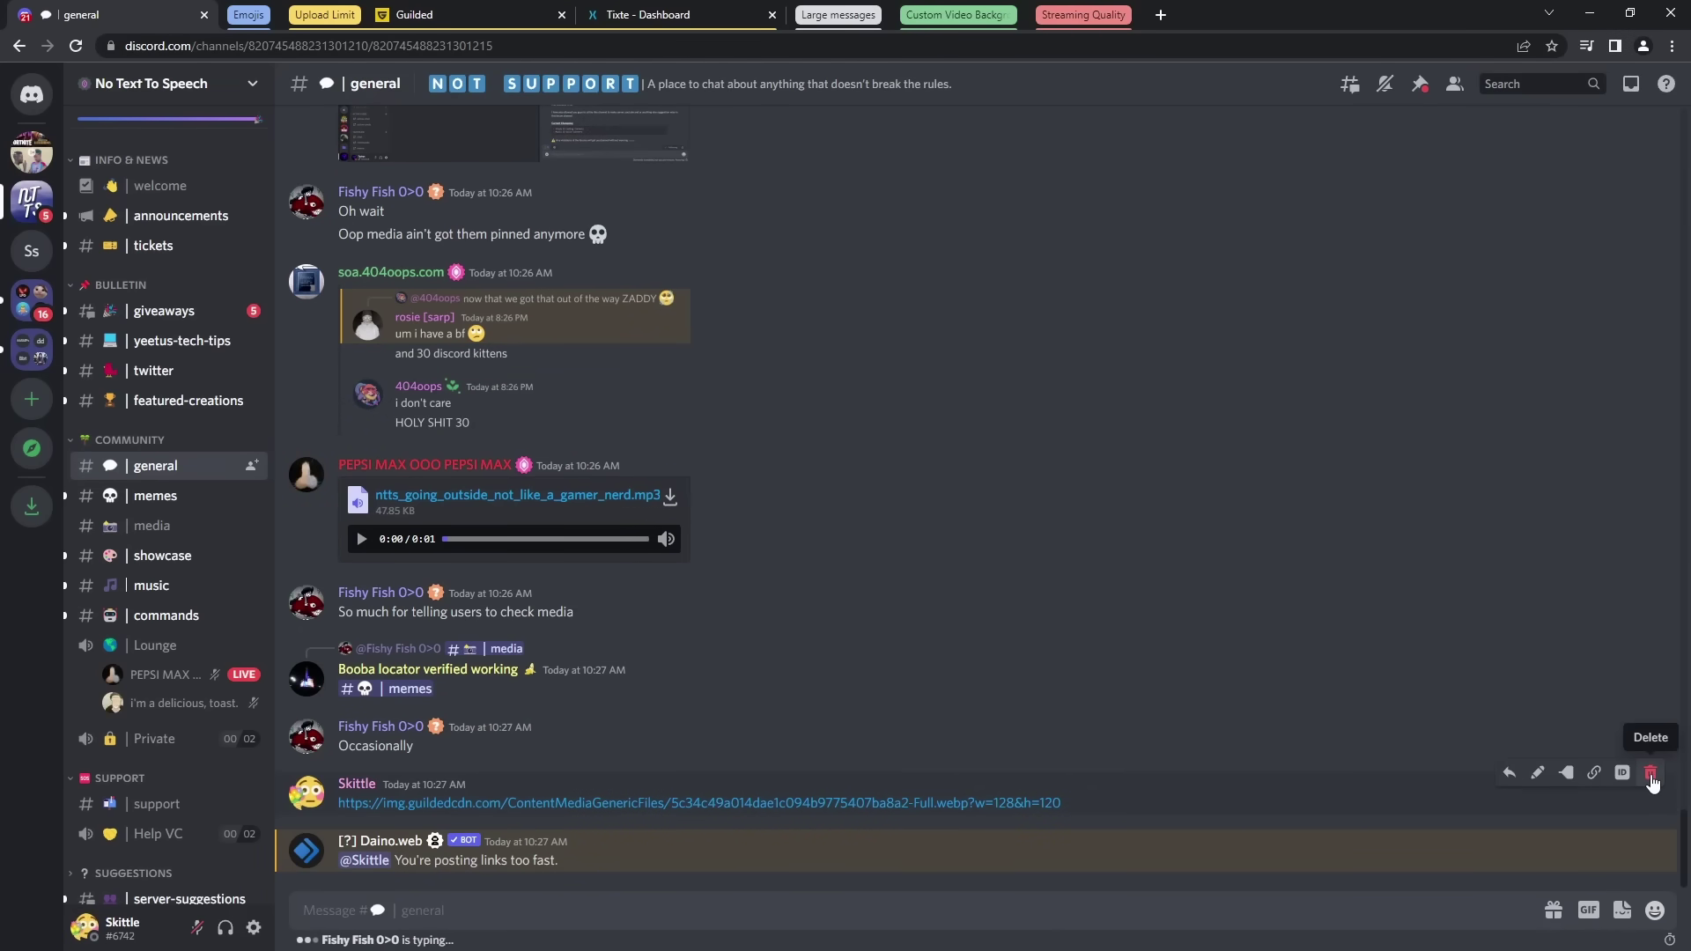
pyautogui.keyDown('shift'); pyautogui.click(1652, 780); pyautogui.keyUp('shift')
# Switch to the Tixte dashboard and copy the link of krmun665v9a.png from My Files.
pyautogui.click(474, 10)
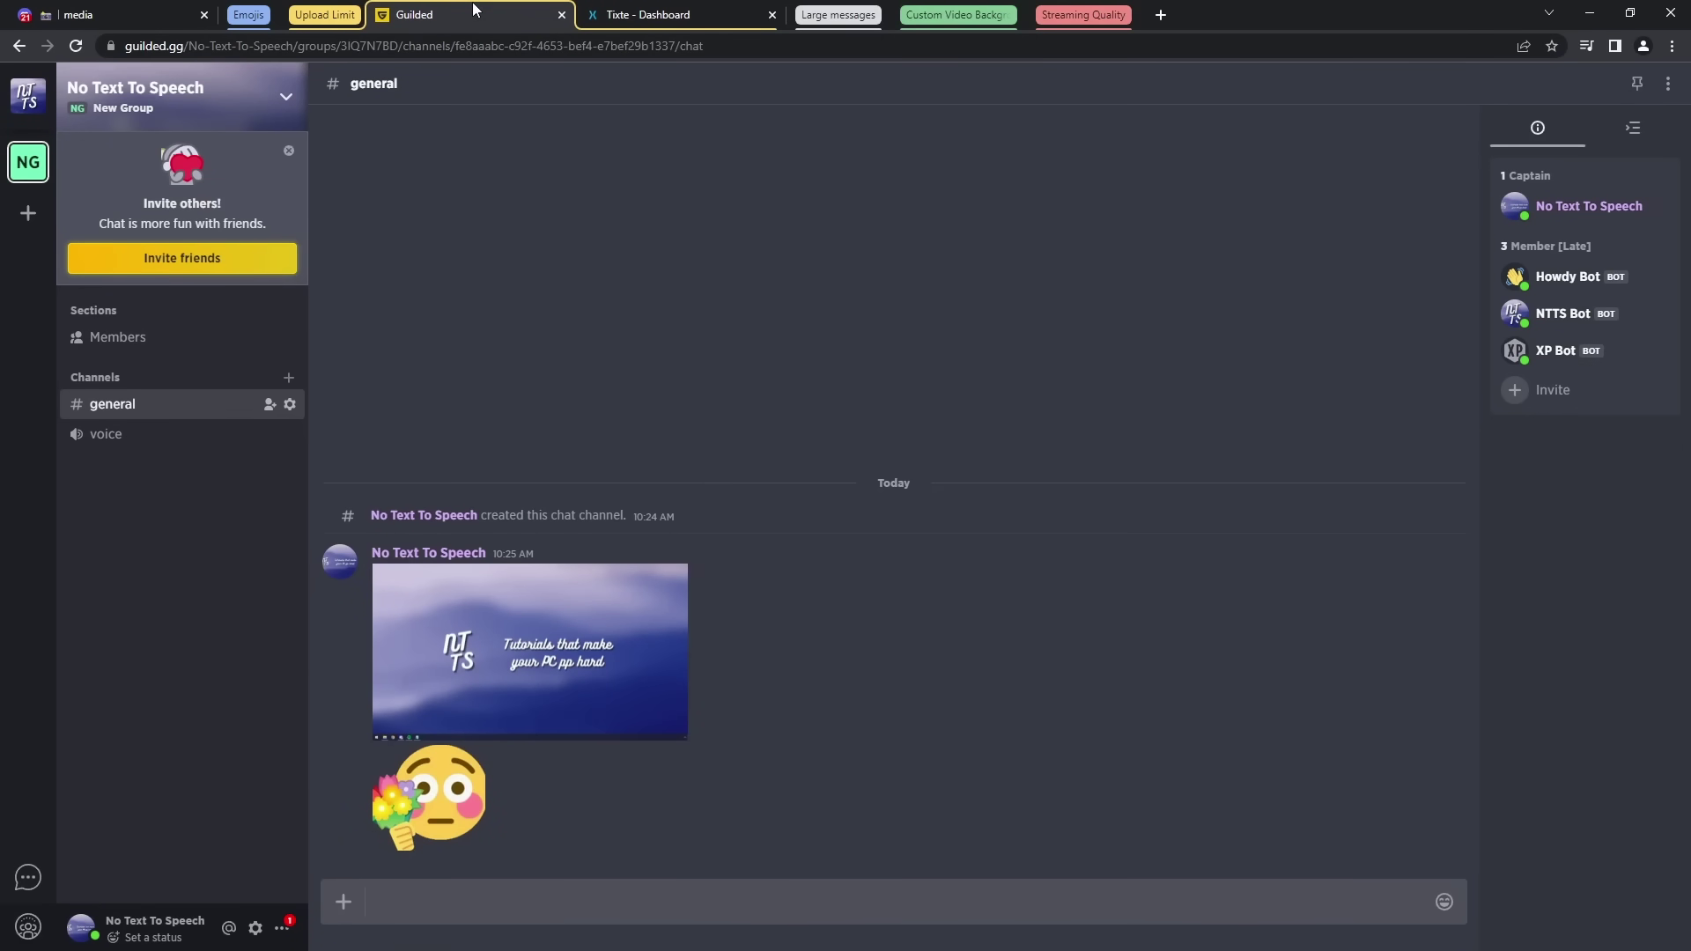
pyautogui.click(657, 9)
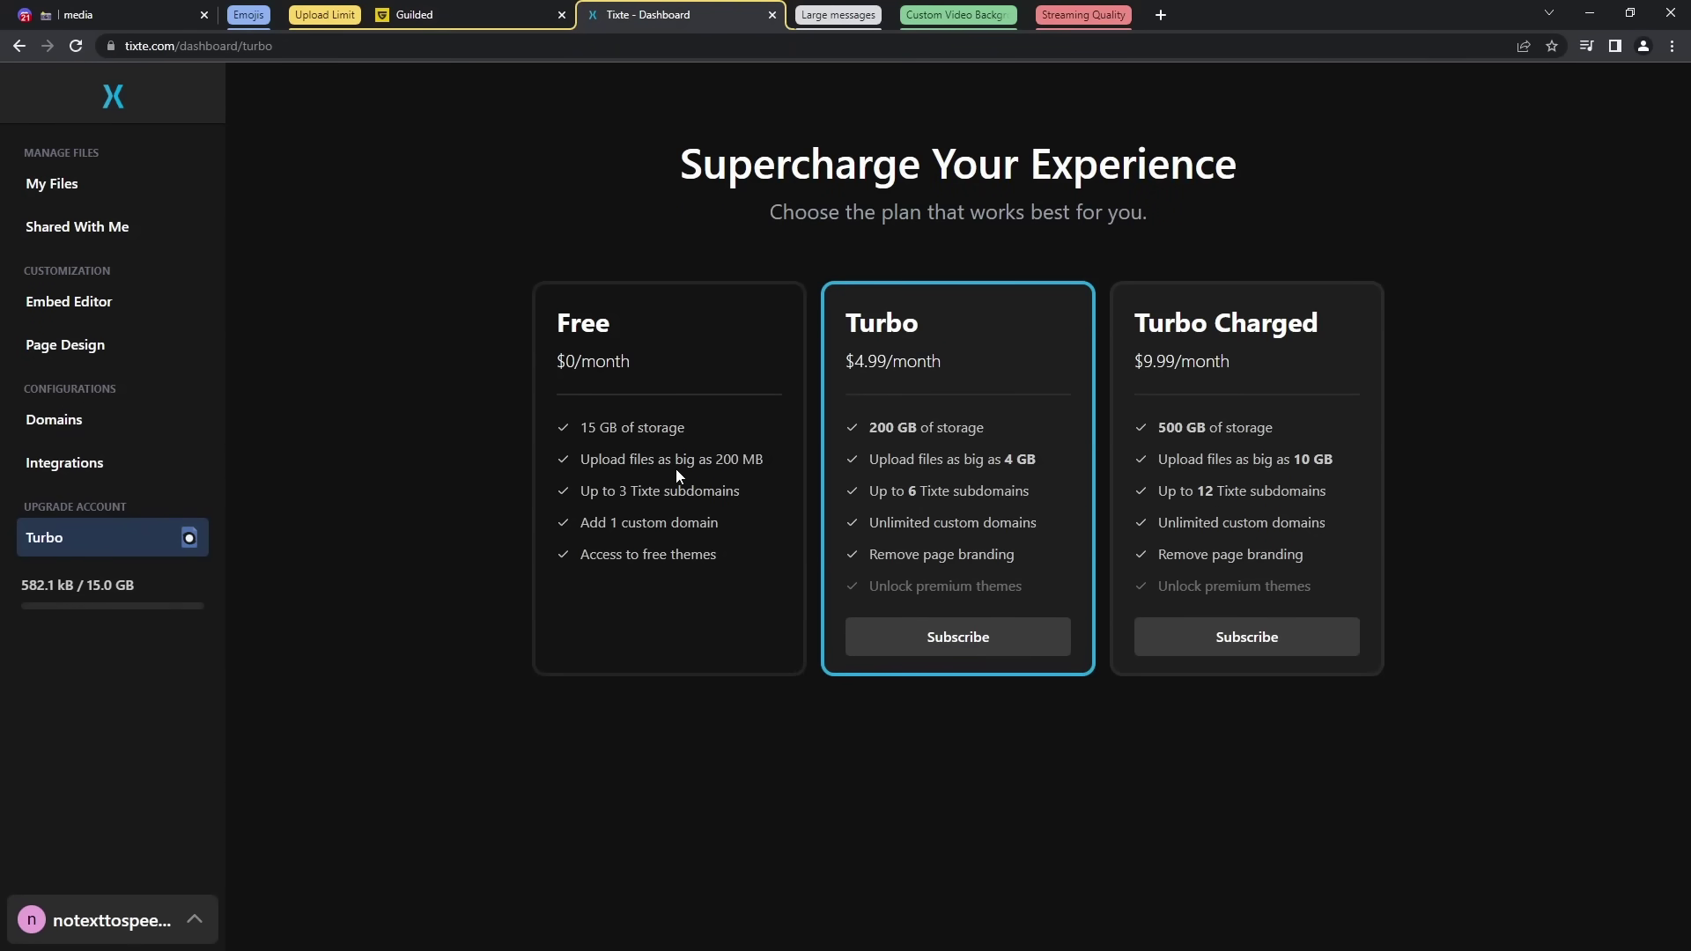
pyautogui.click(45, 182)
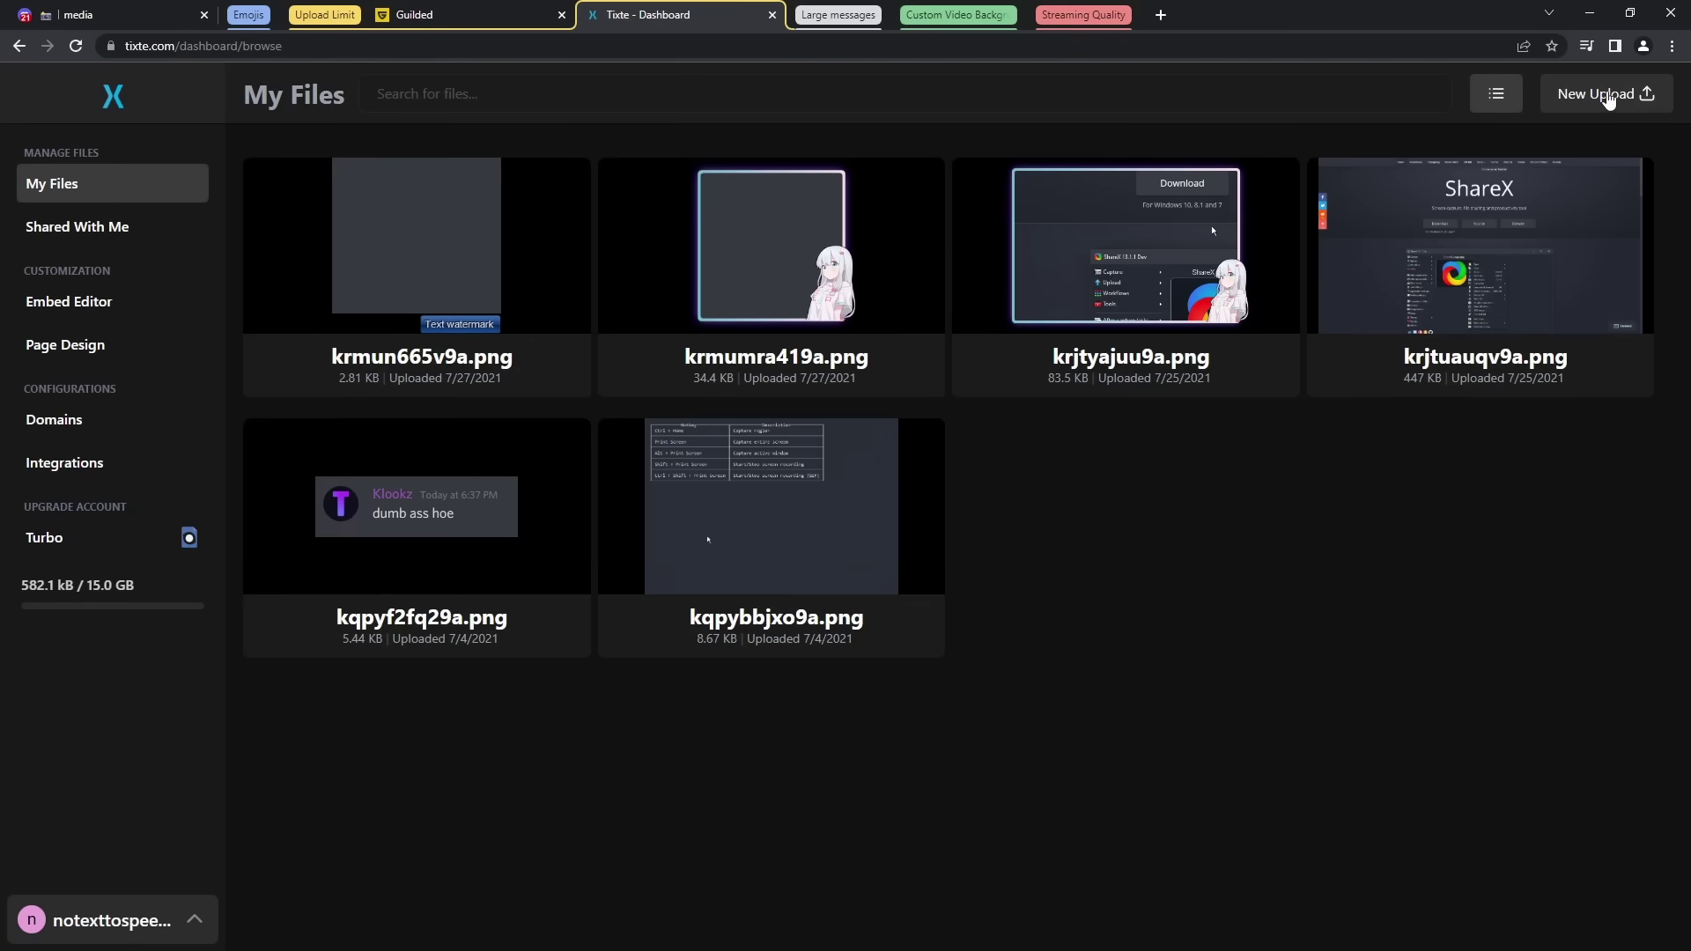
pyautogui.moveTo(534, 290)
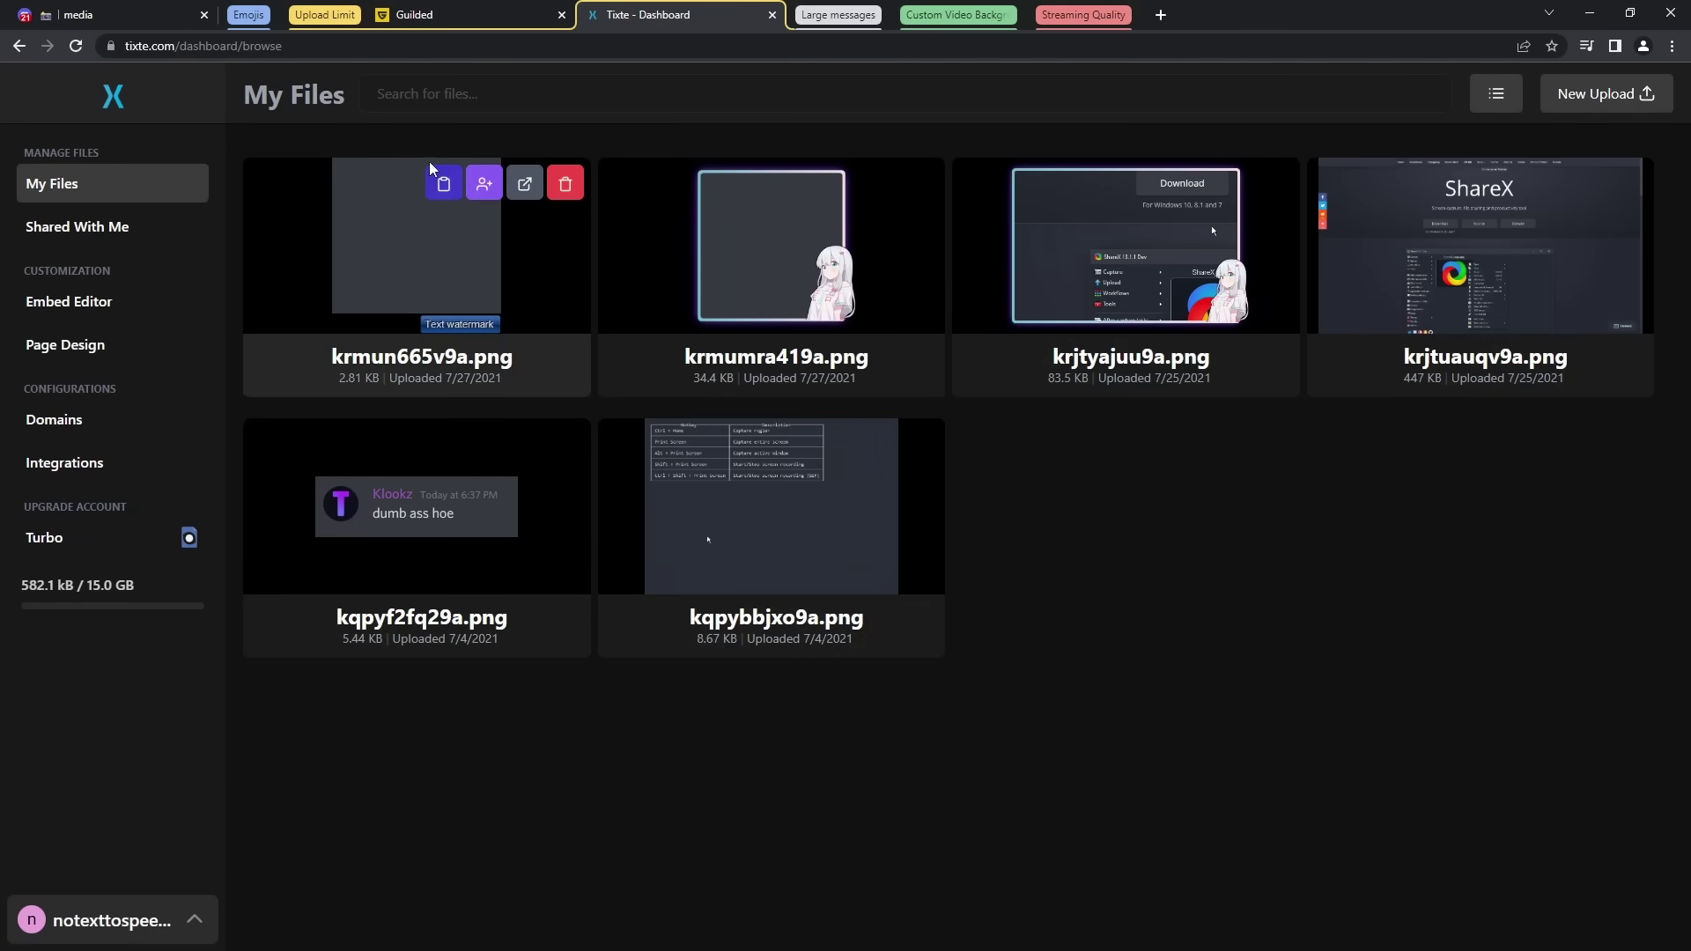
pyautogui.click(442, 184)
# Post the copied Tixte image link in Discord's media channel and open the posted link.
pyautogui.hotkey('ctrl', '1')
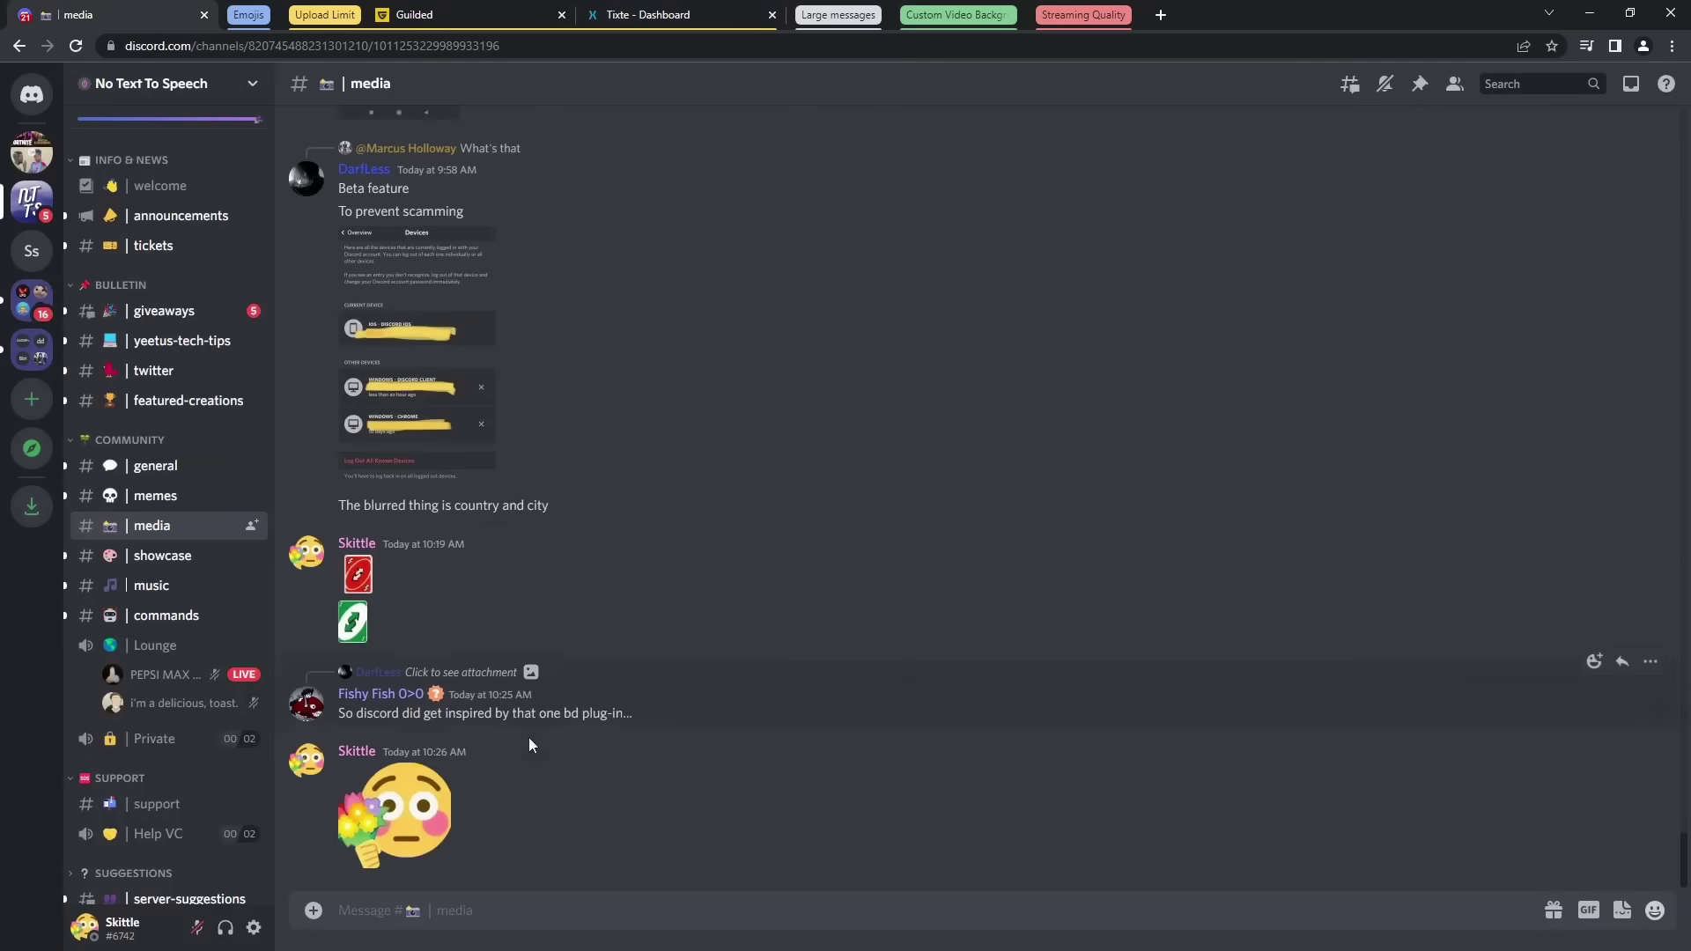
pyautogui.click(515, 916)
pyautogui.hotkey('ctrl', 'v')
pyautogui.press('Return')
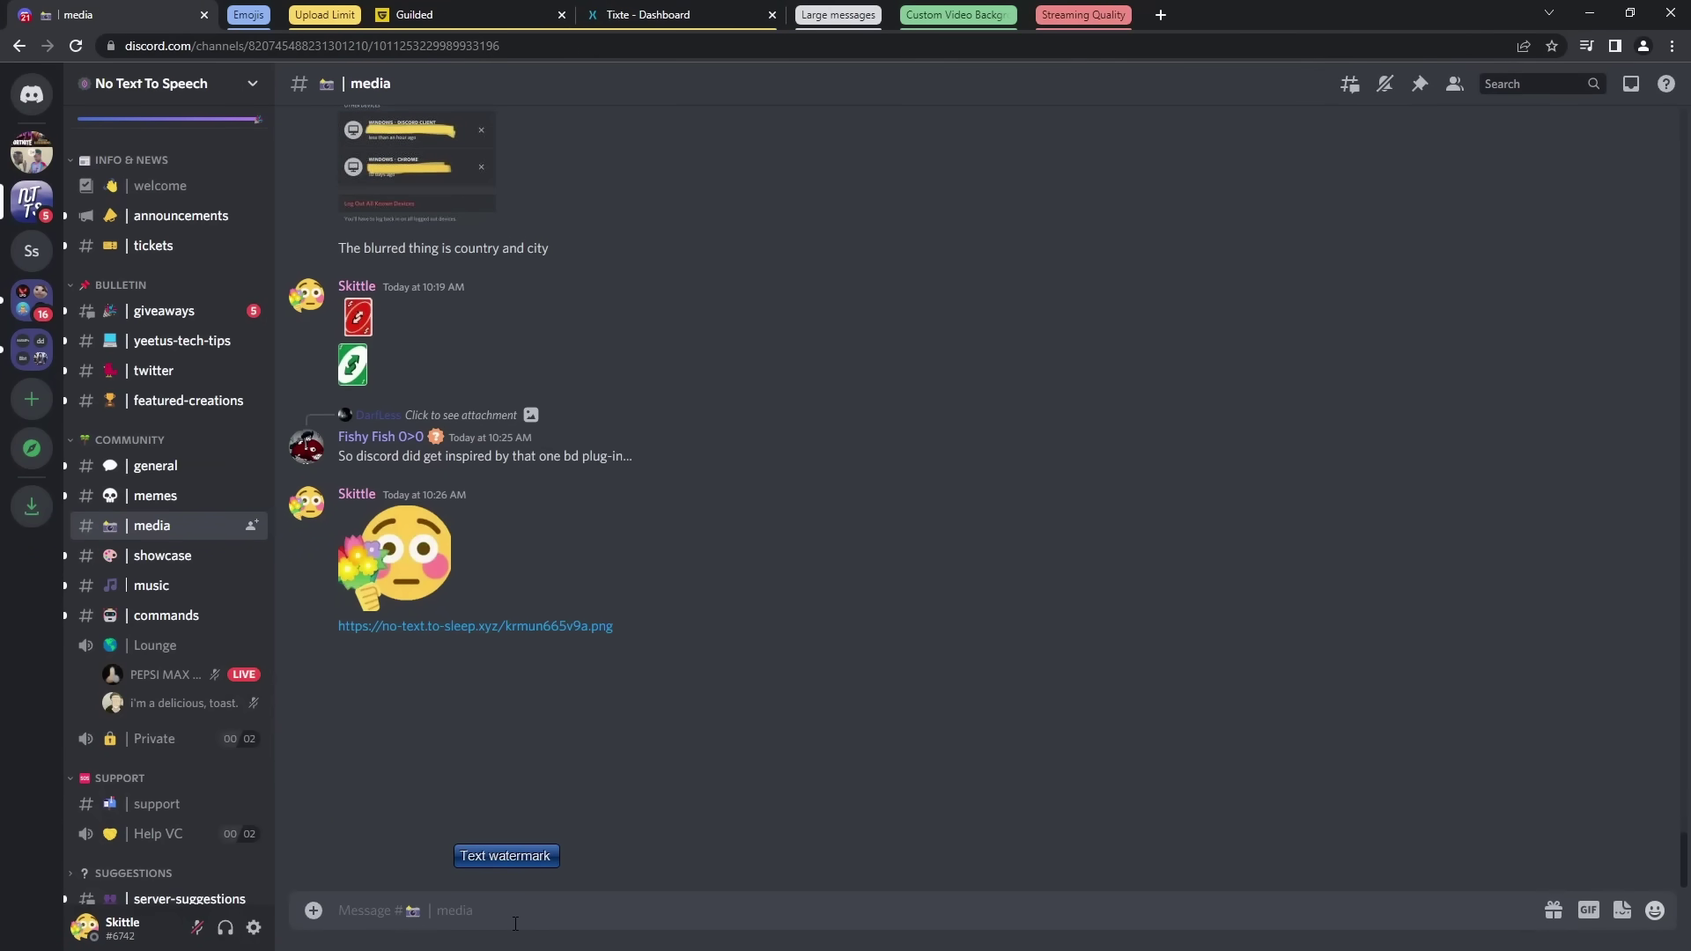
pyautogui.click(376, 627)
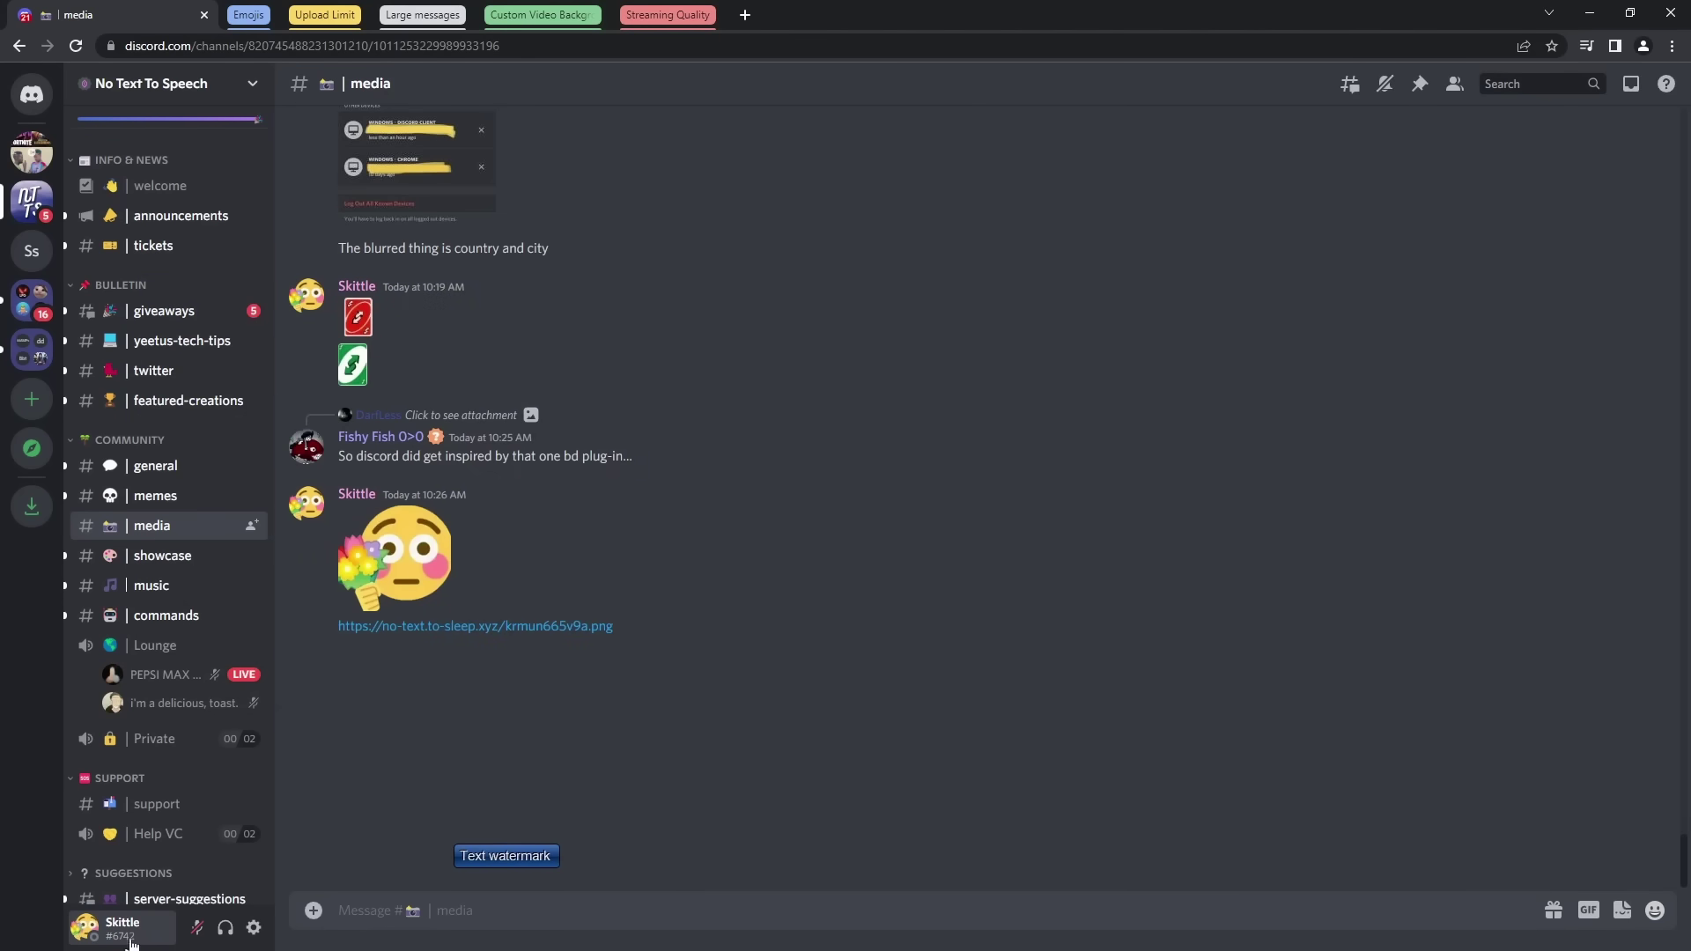
# Run the /discrim bot command in the commands channel with the account's own four-digit tag.
pyautogui.click(168, 615)
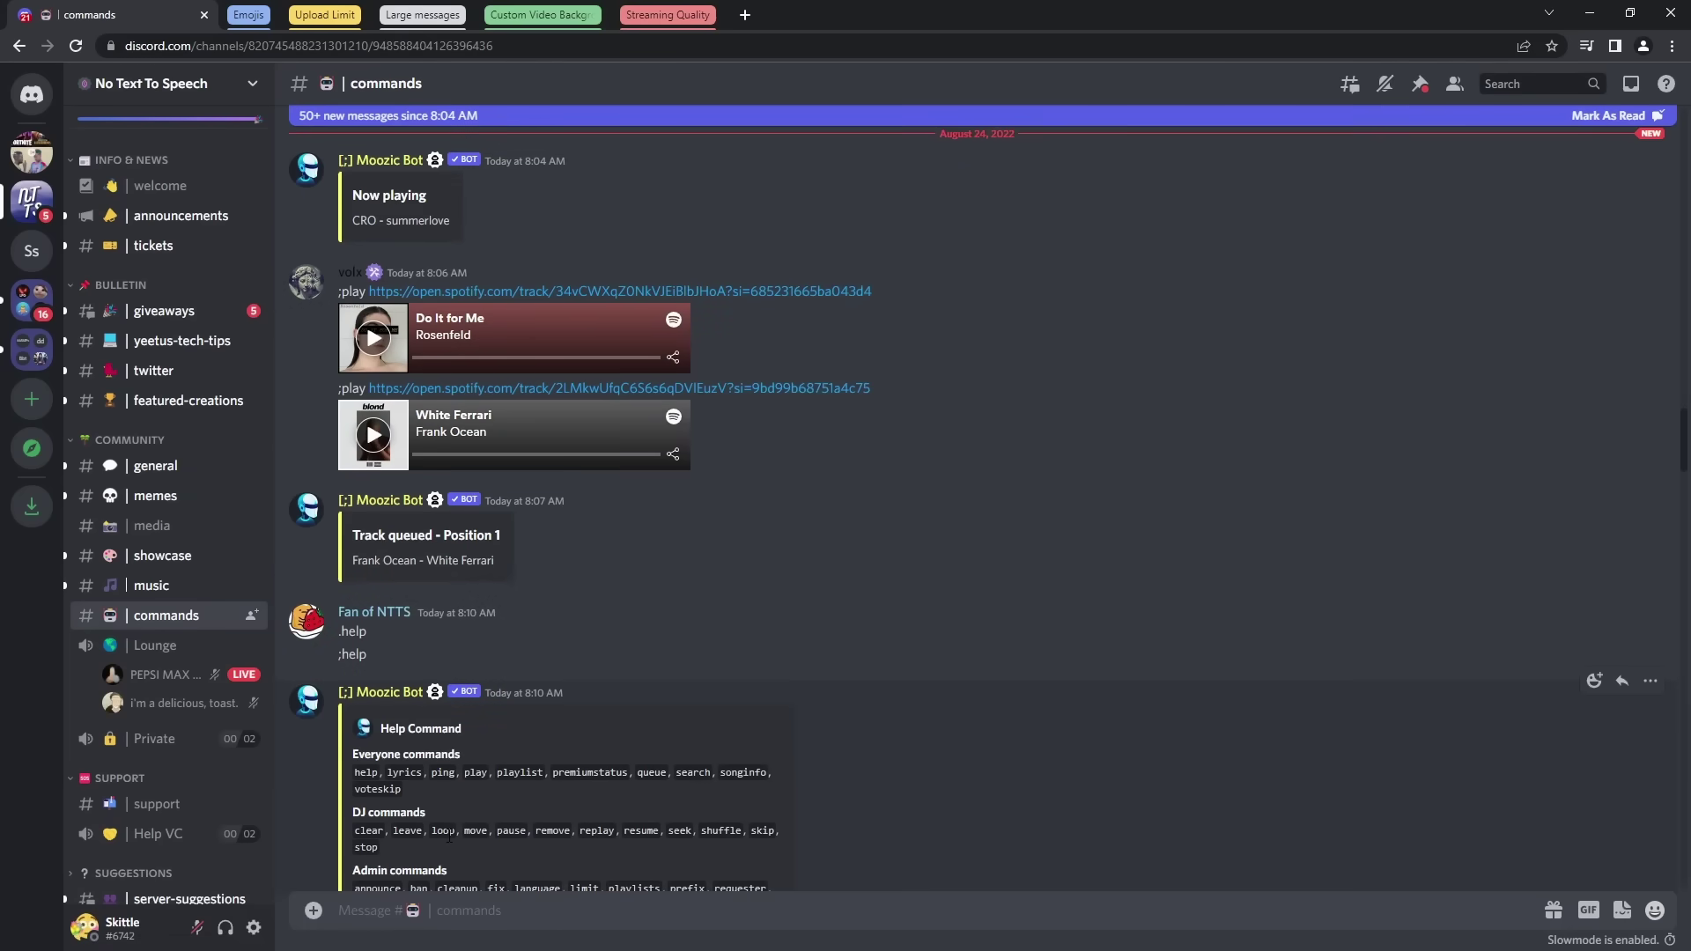
pyautogui.scroll(-15, 449, 836)
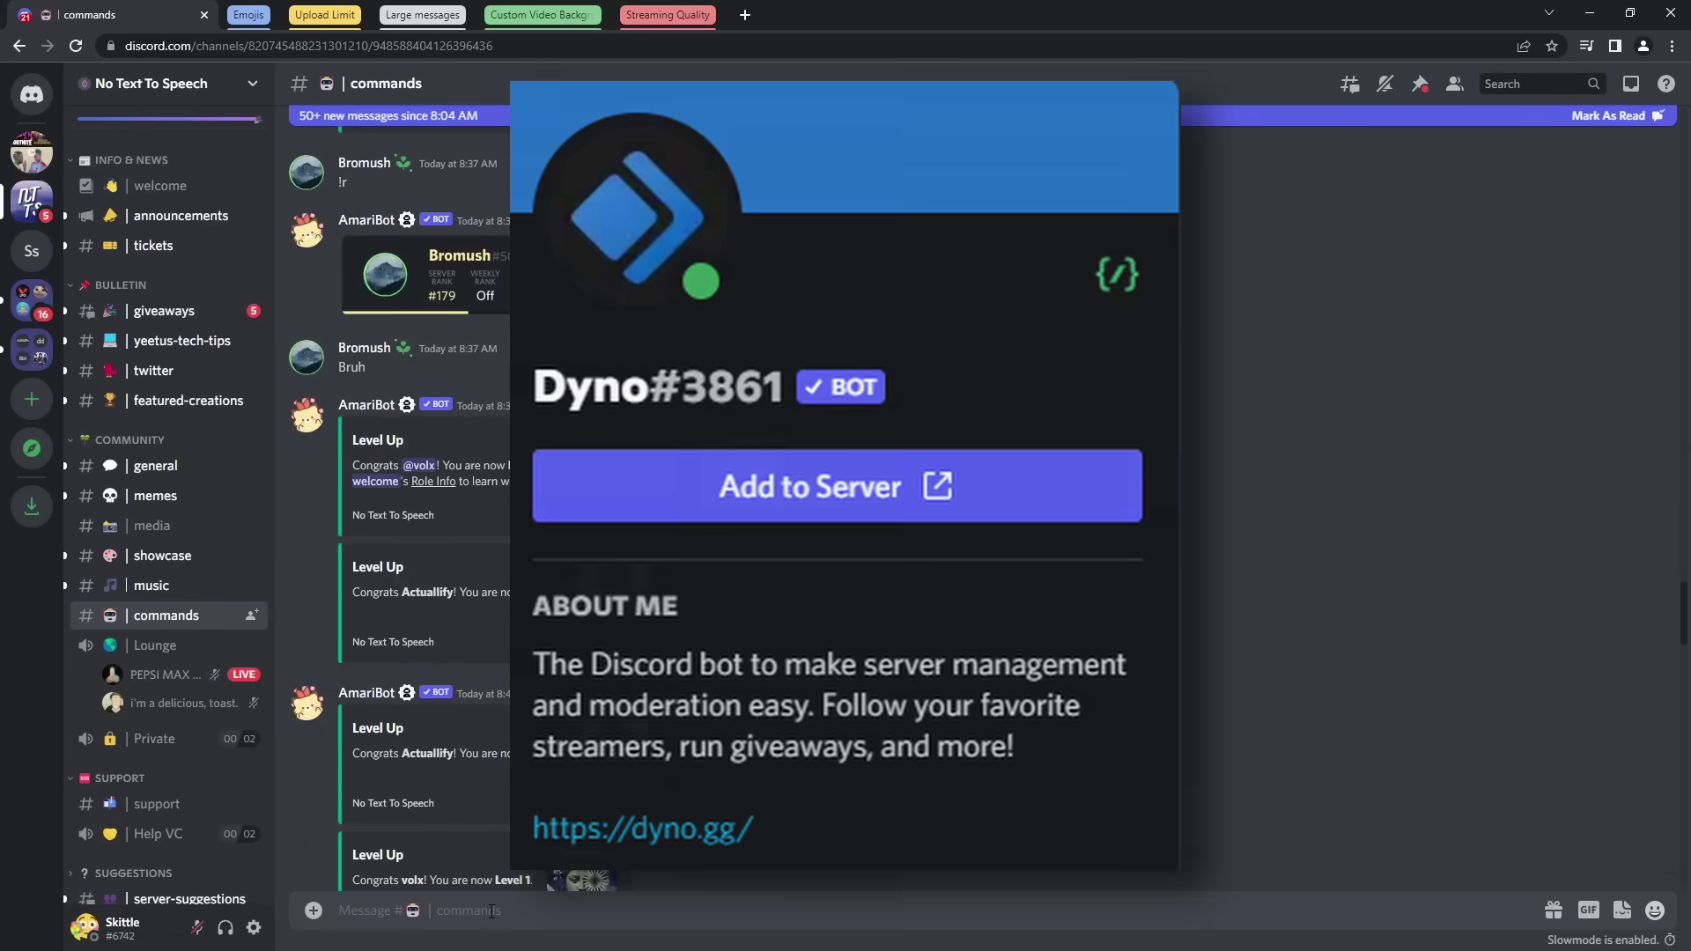
pyautogui.write('/discrim')
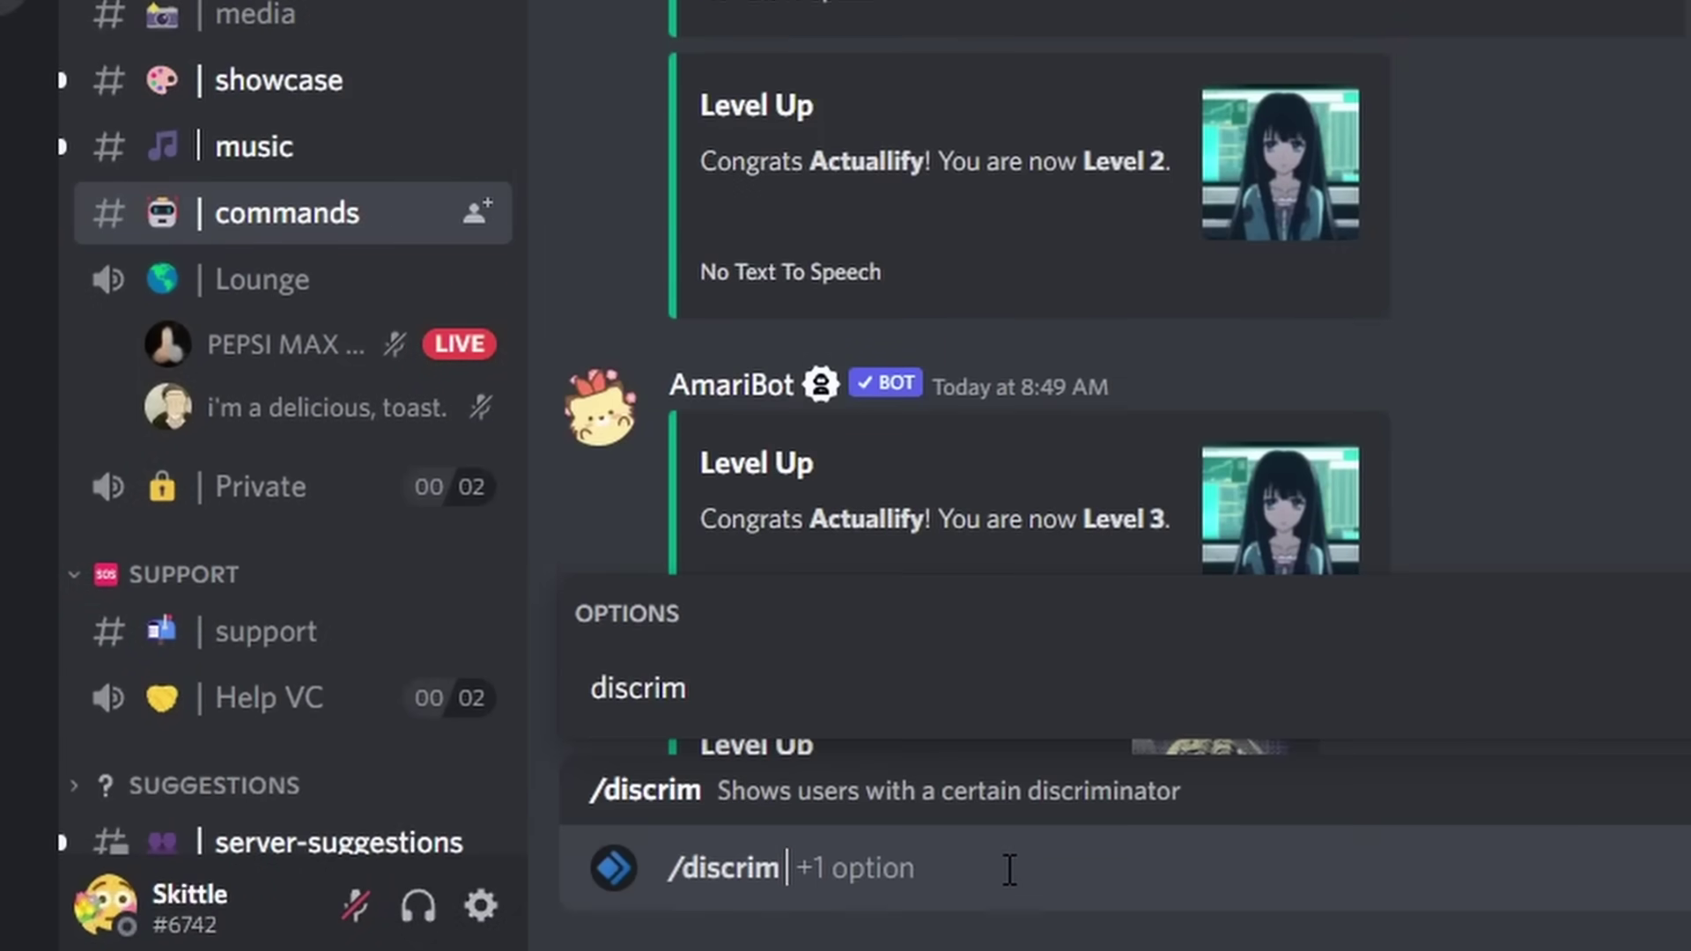
pyautogui.press('Tab')
pyautogui.write('6742')
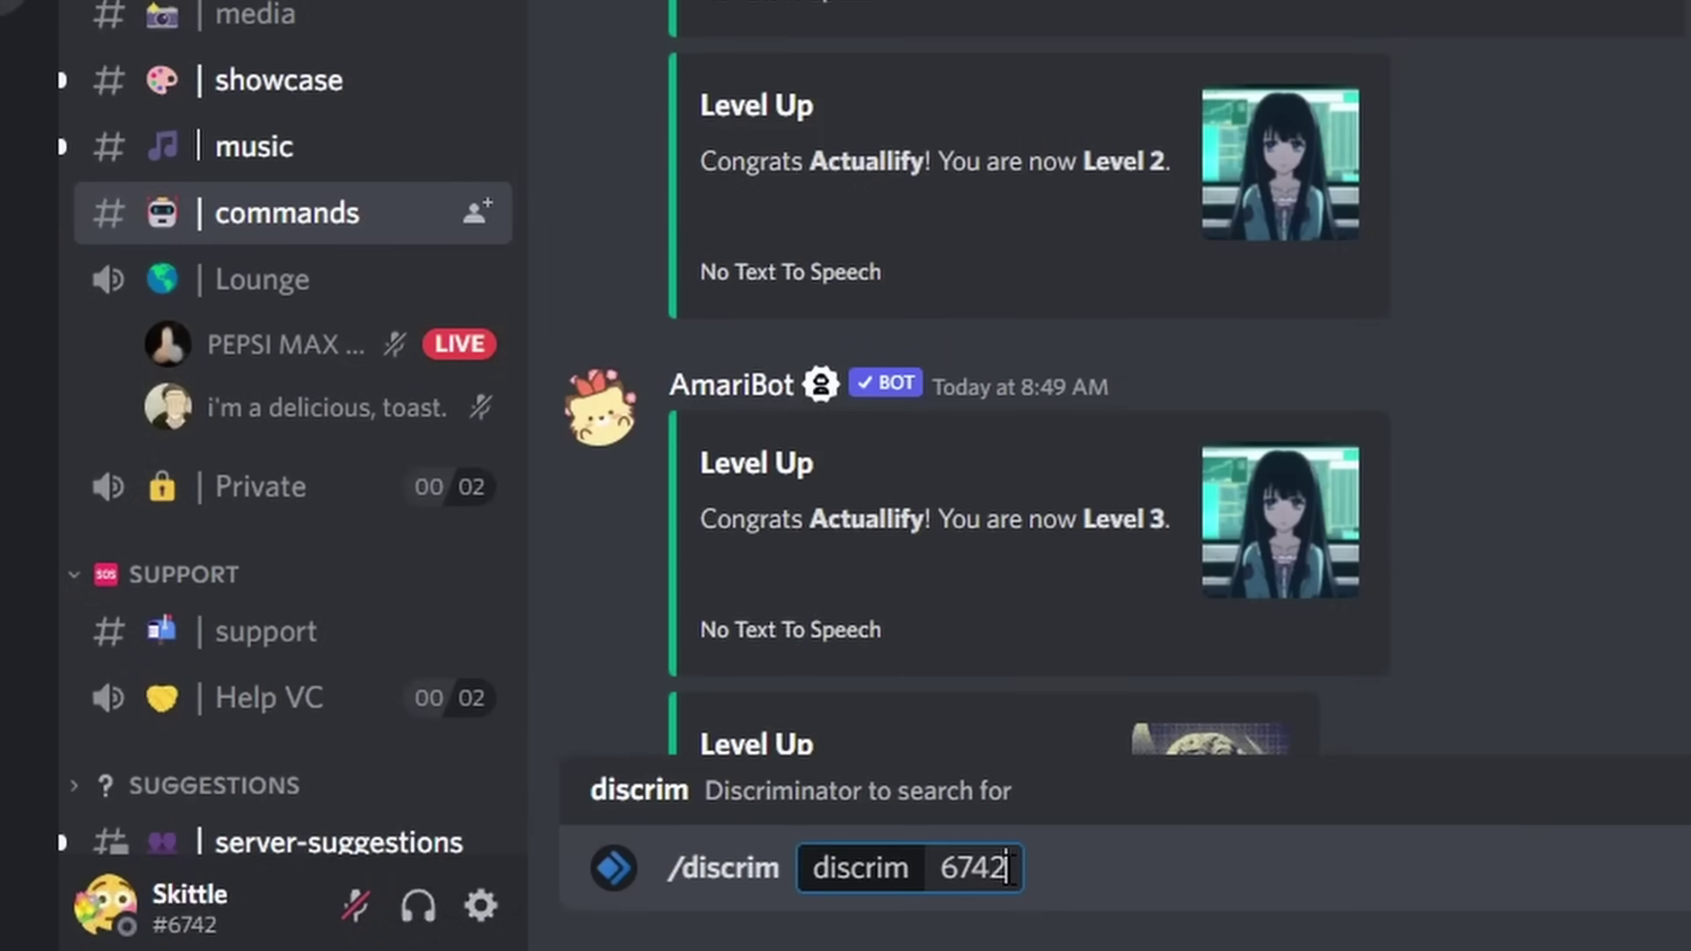
pyautogui.press('Return')
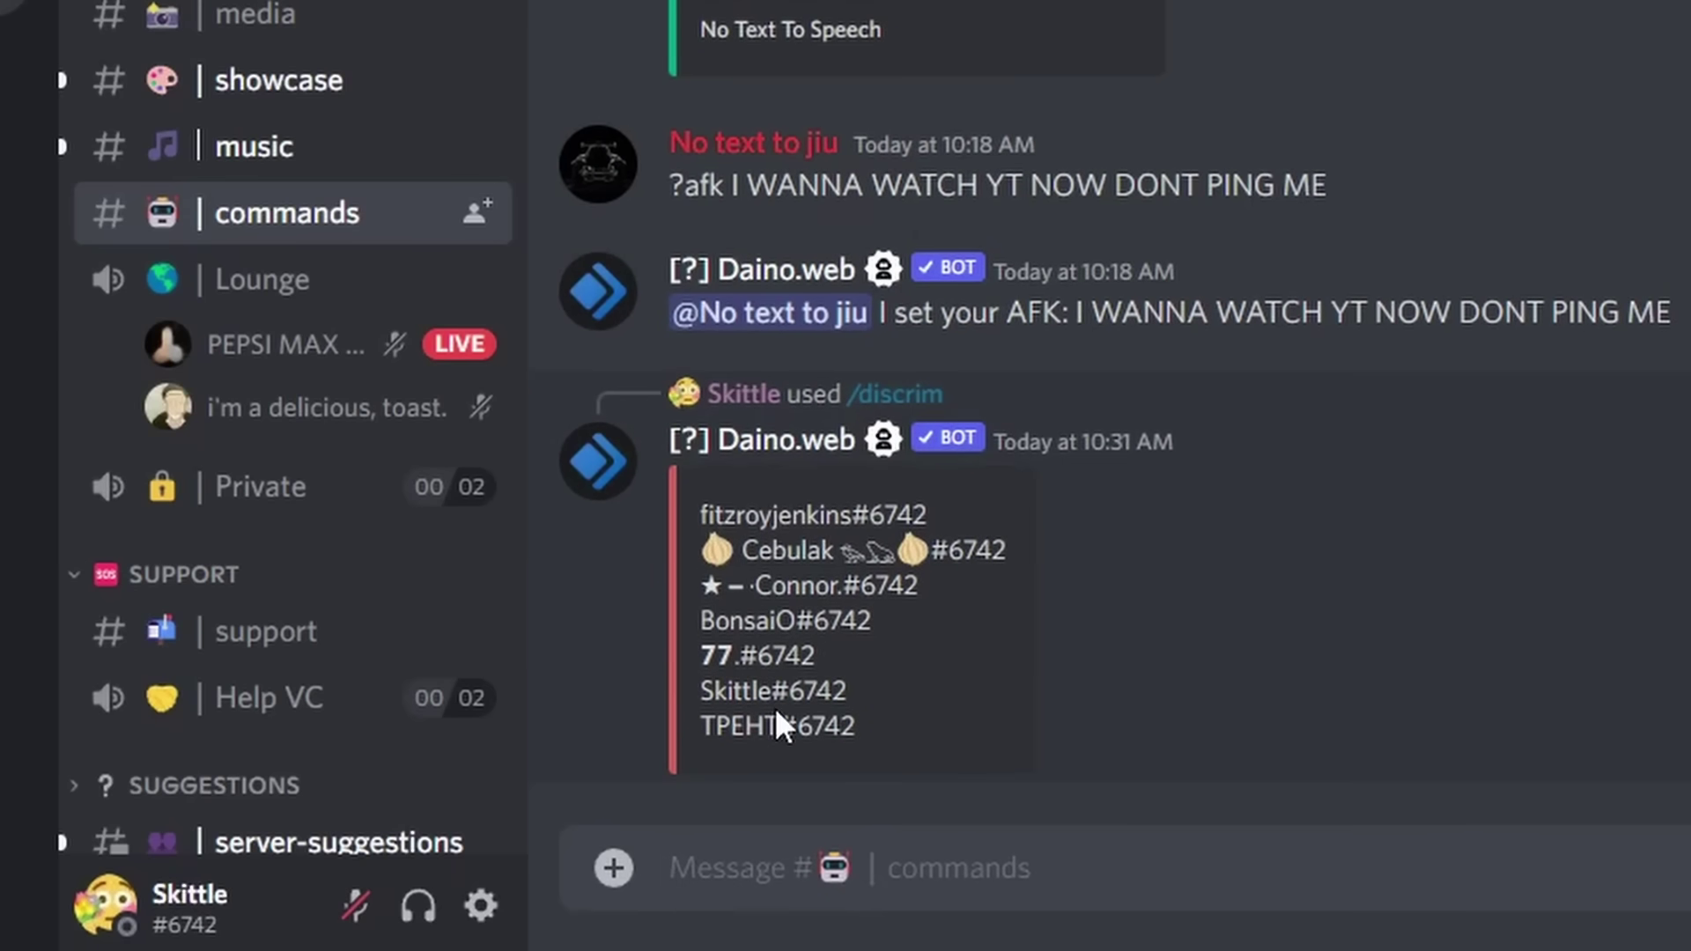
# Copy the first username in the bot's list, without its tag, and set it as the account's username using the current password.
pyautogui.moveTo(852, 514); pyautogui.dragTo(648, 520)
pyautogui.hotkey('ctrl', 'c')
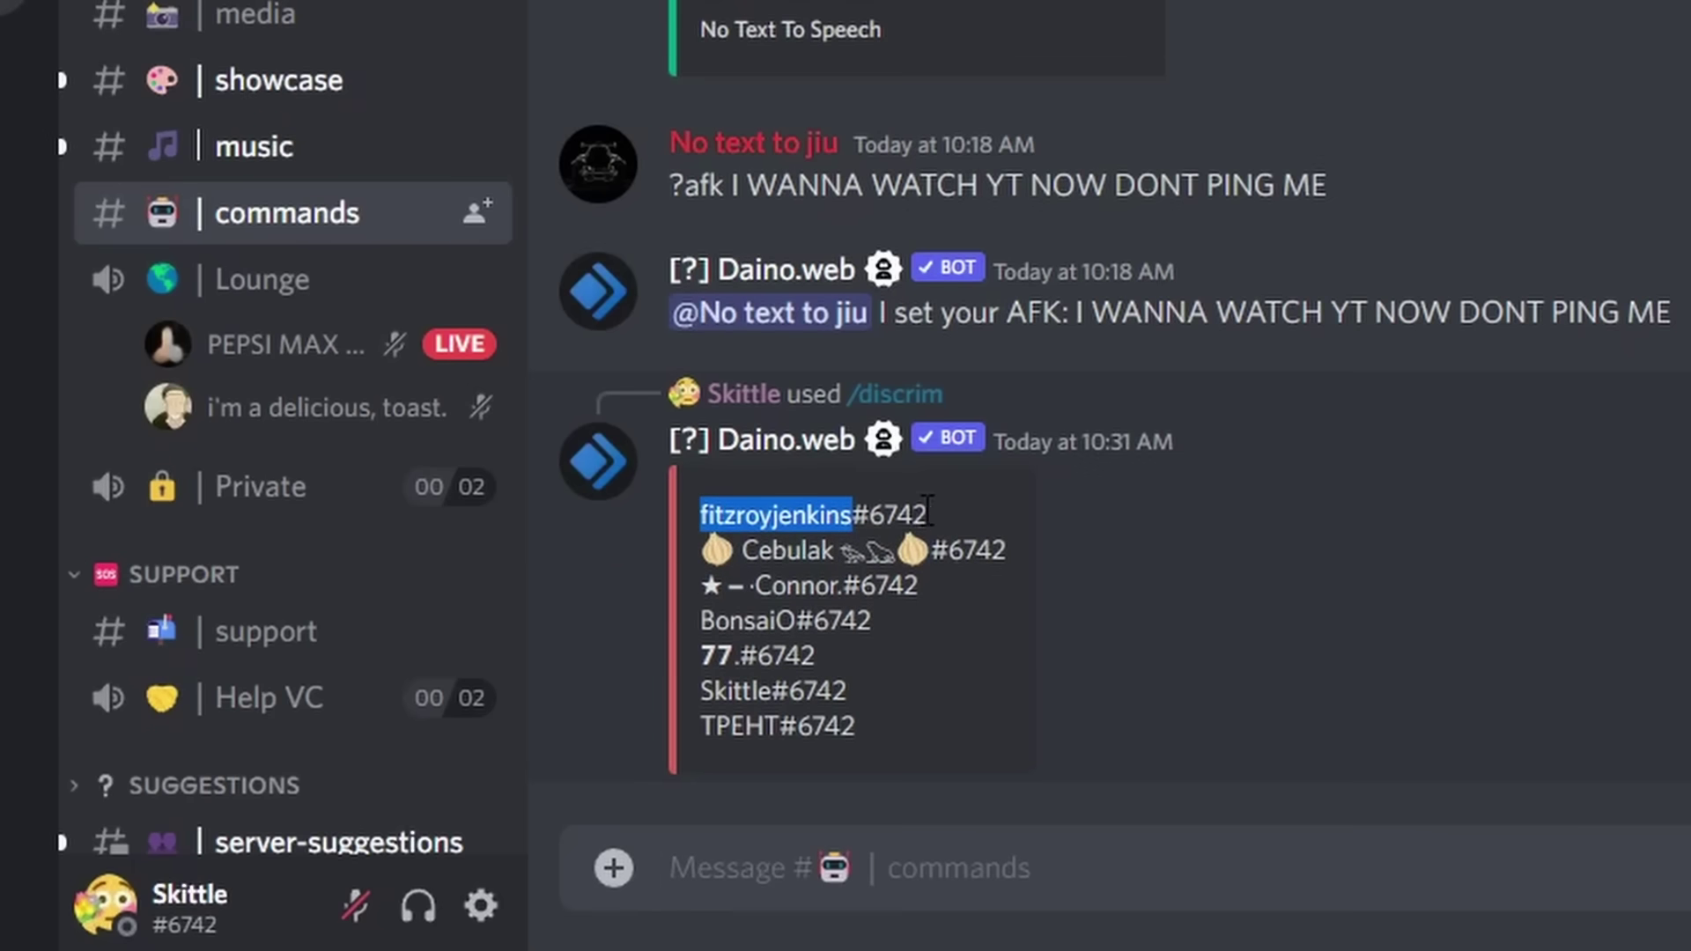
pyautogui.click(480, 906)
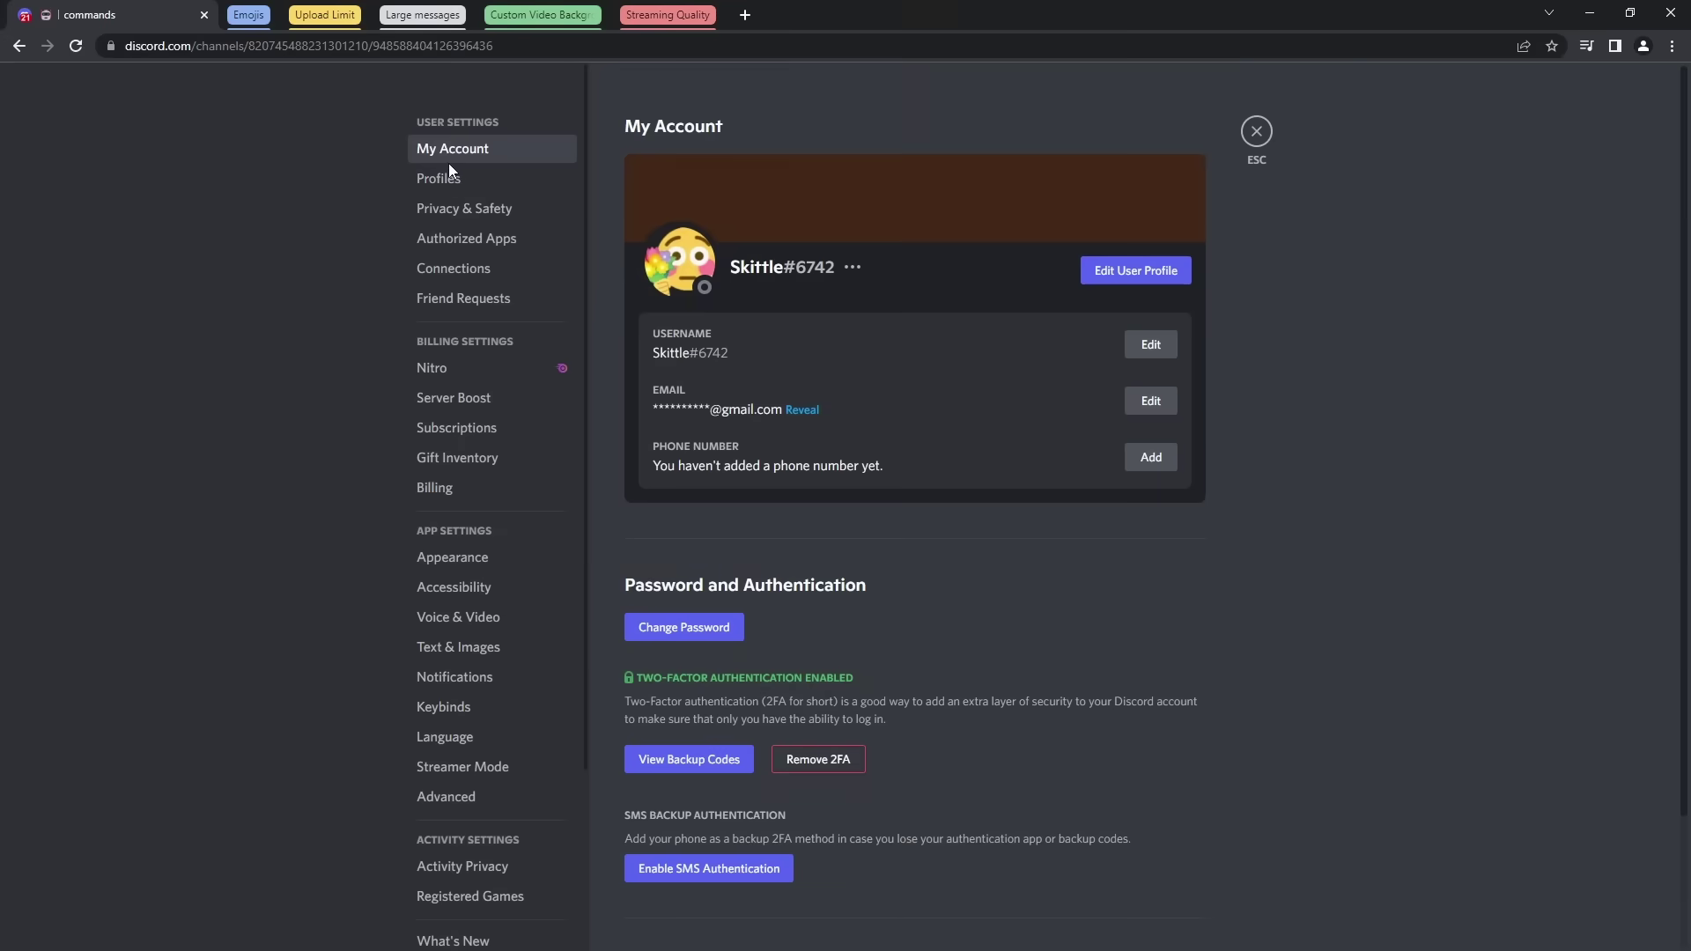
pyautogui.click(1153, 345)
pyautogui.moveTo(714, 492); pyautogui.dragTo(616, 494)
pyautogui.hotkey('ctrl', 'v')
pyautogui.hotkey('ctrl', 'v')
pyautogui.click(991, 627)
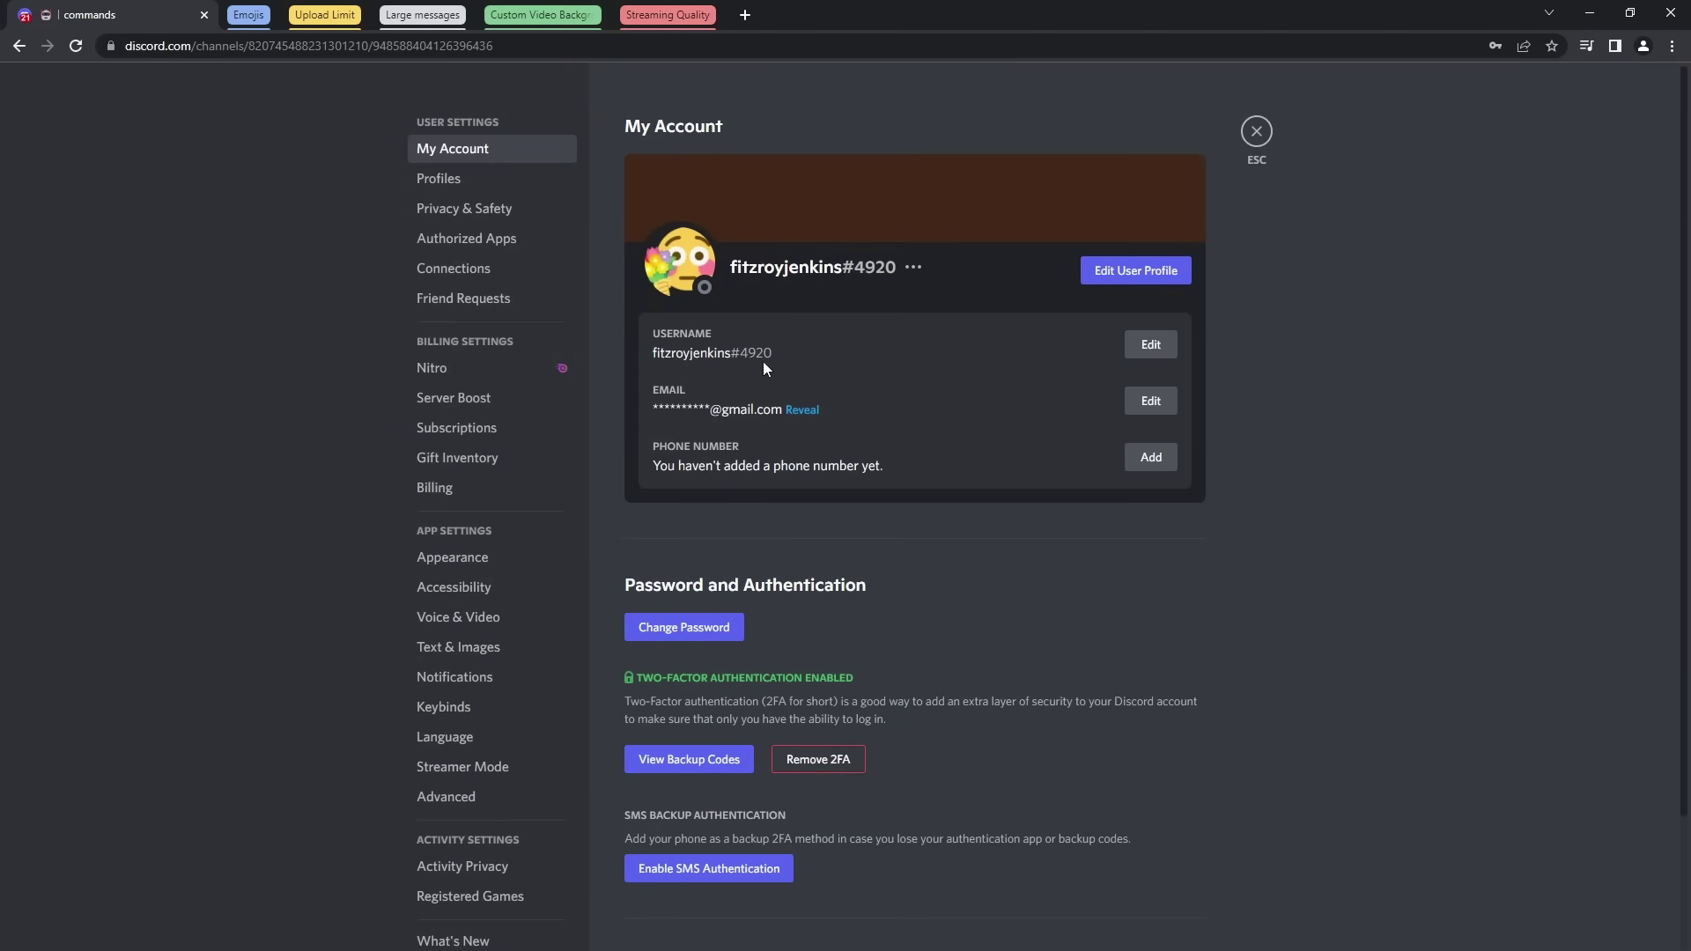
# Try to change the account's username to Skittlez using the current password, and close the username dialog.
pyautogui.click(1144, 352)
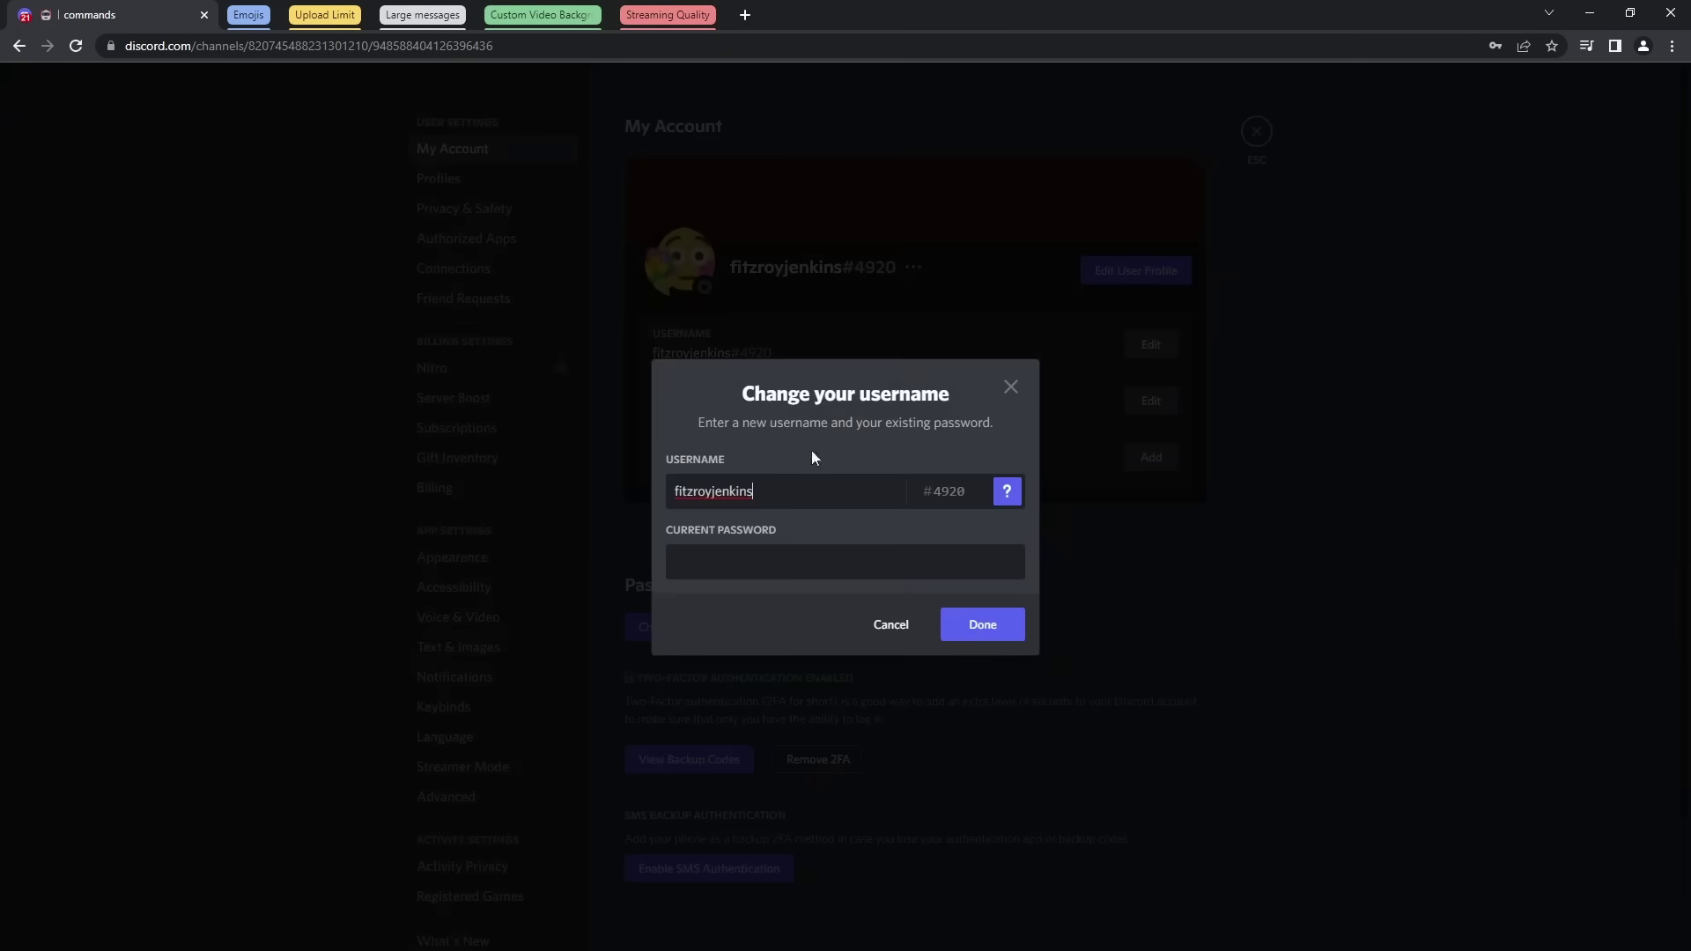
pyautogui.doubleClick(770, 491)
pyautogui.press('BackSpace')
pyautogui.write('Skittlez')
pyautogui.press('Tab')
pyautogui.hotkey('ctrl', 'v')
pyautogui.click(1005, 634)
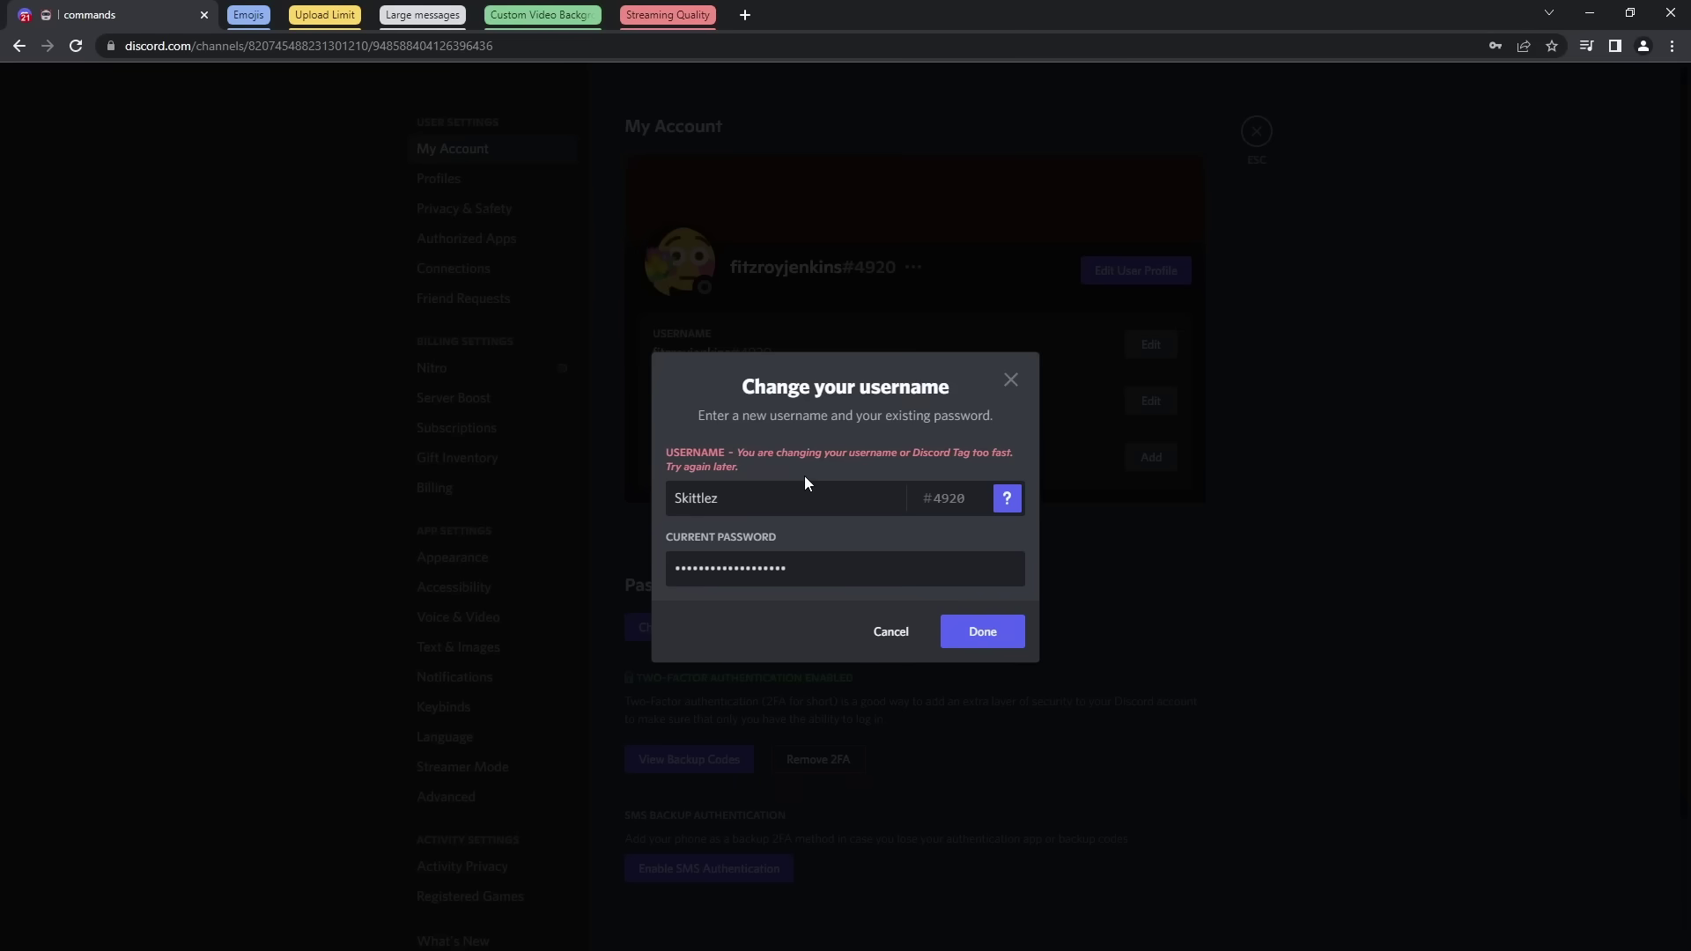
pyautogui.click(1009, 382)
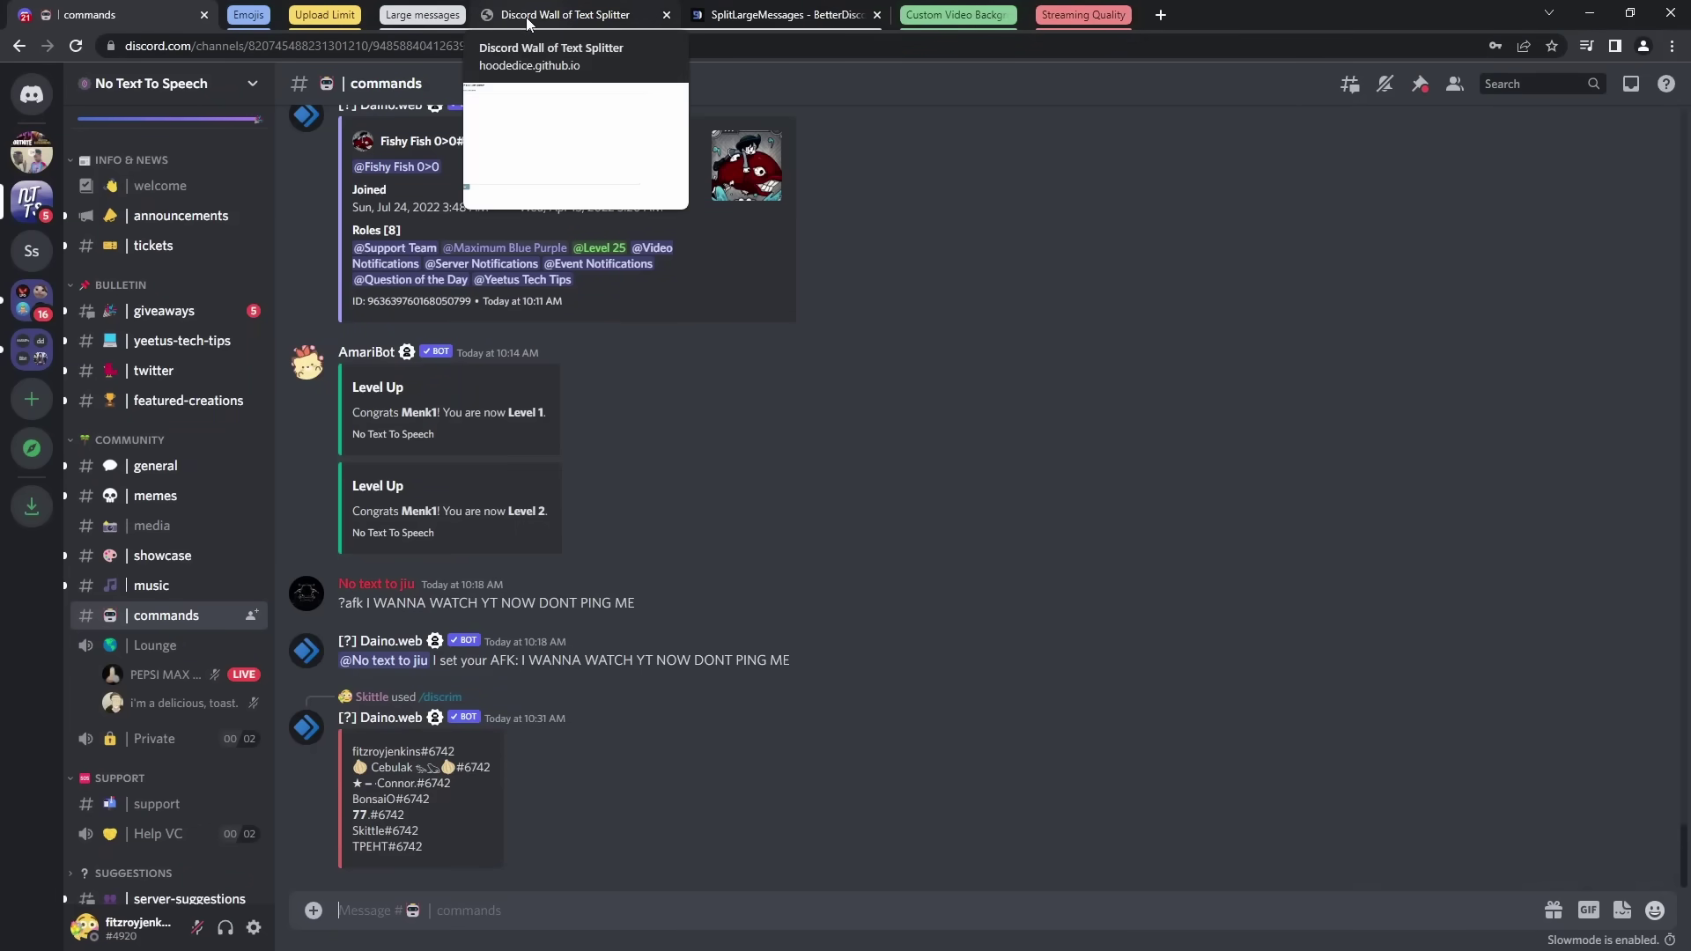
# Paste the long Lorem ipsum text into the Discord Wall of Text Splitter and split it into sections.
pyautogui.click(526, 17)
pyautogui.click(256, 213)
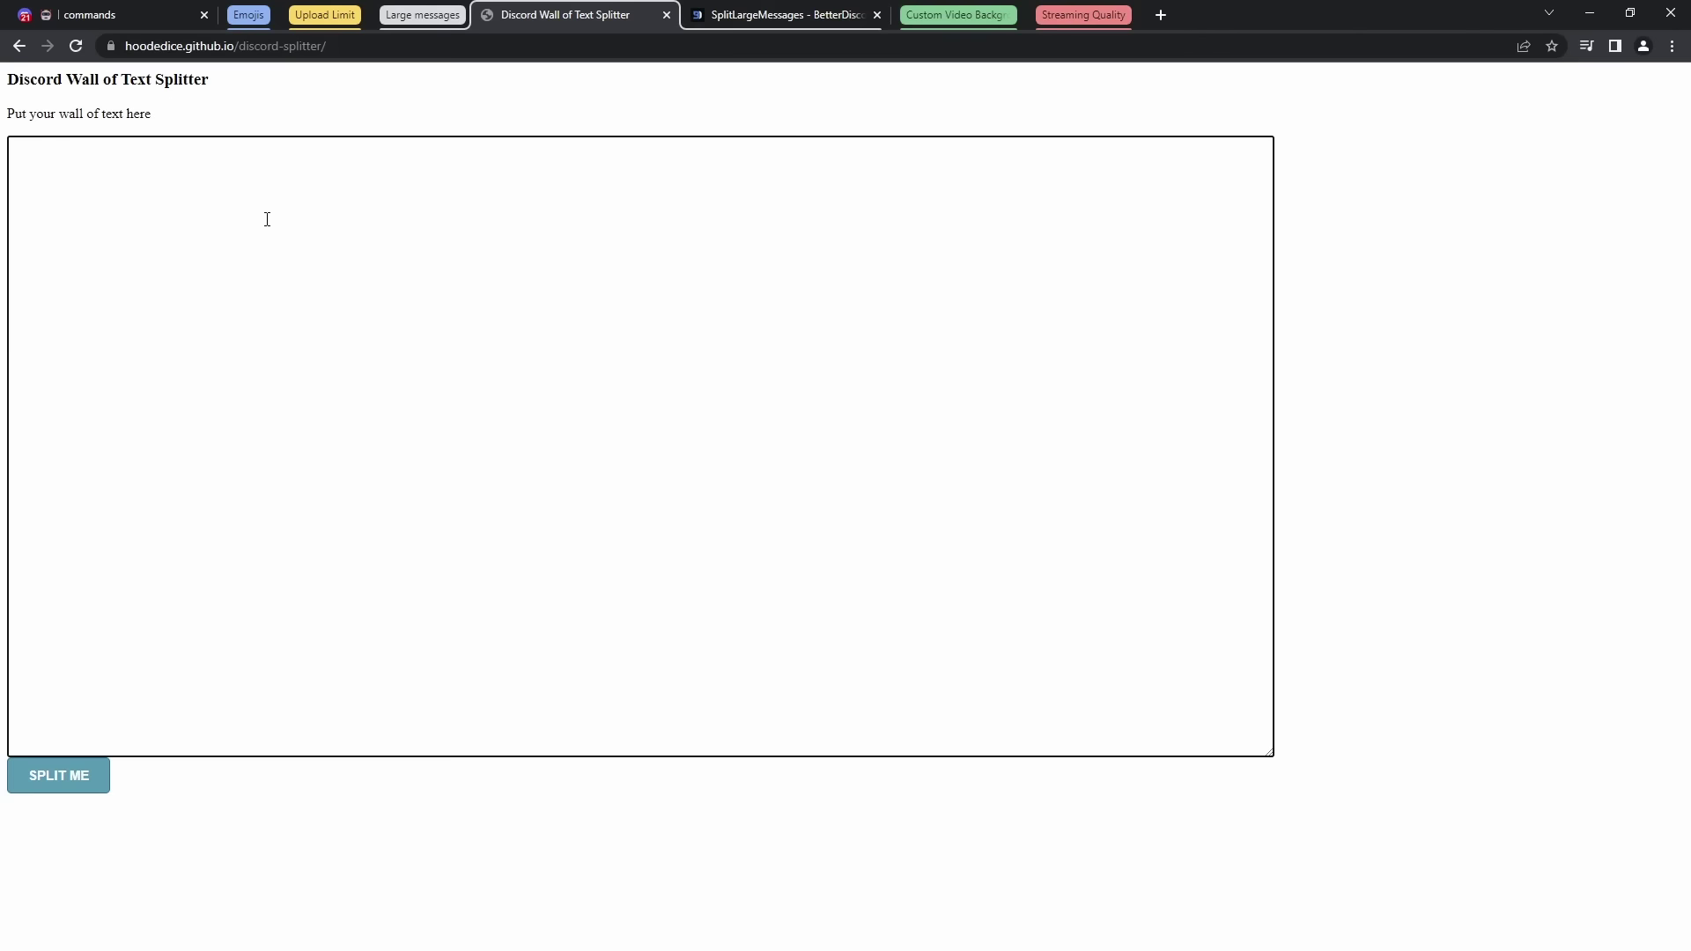
pyautogui.hotkey('ctrl', 'v')
pyautogui.click(59, 776)
pyautogui.scroll(-1, 368, 688)
pyautogui.scroll(-1, 368, 688)
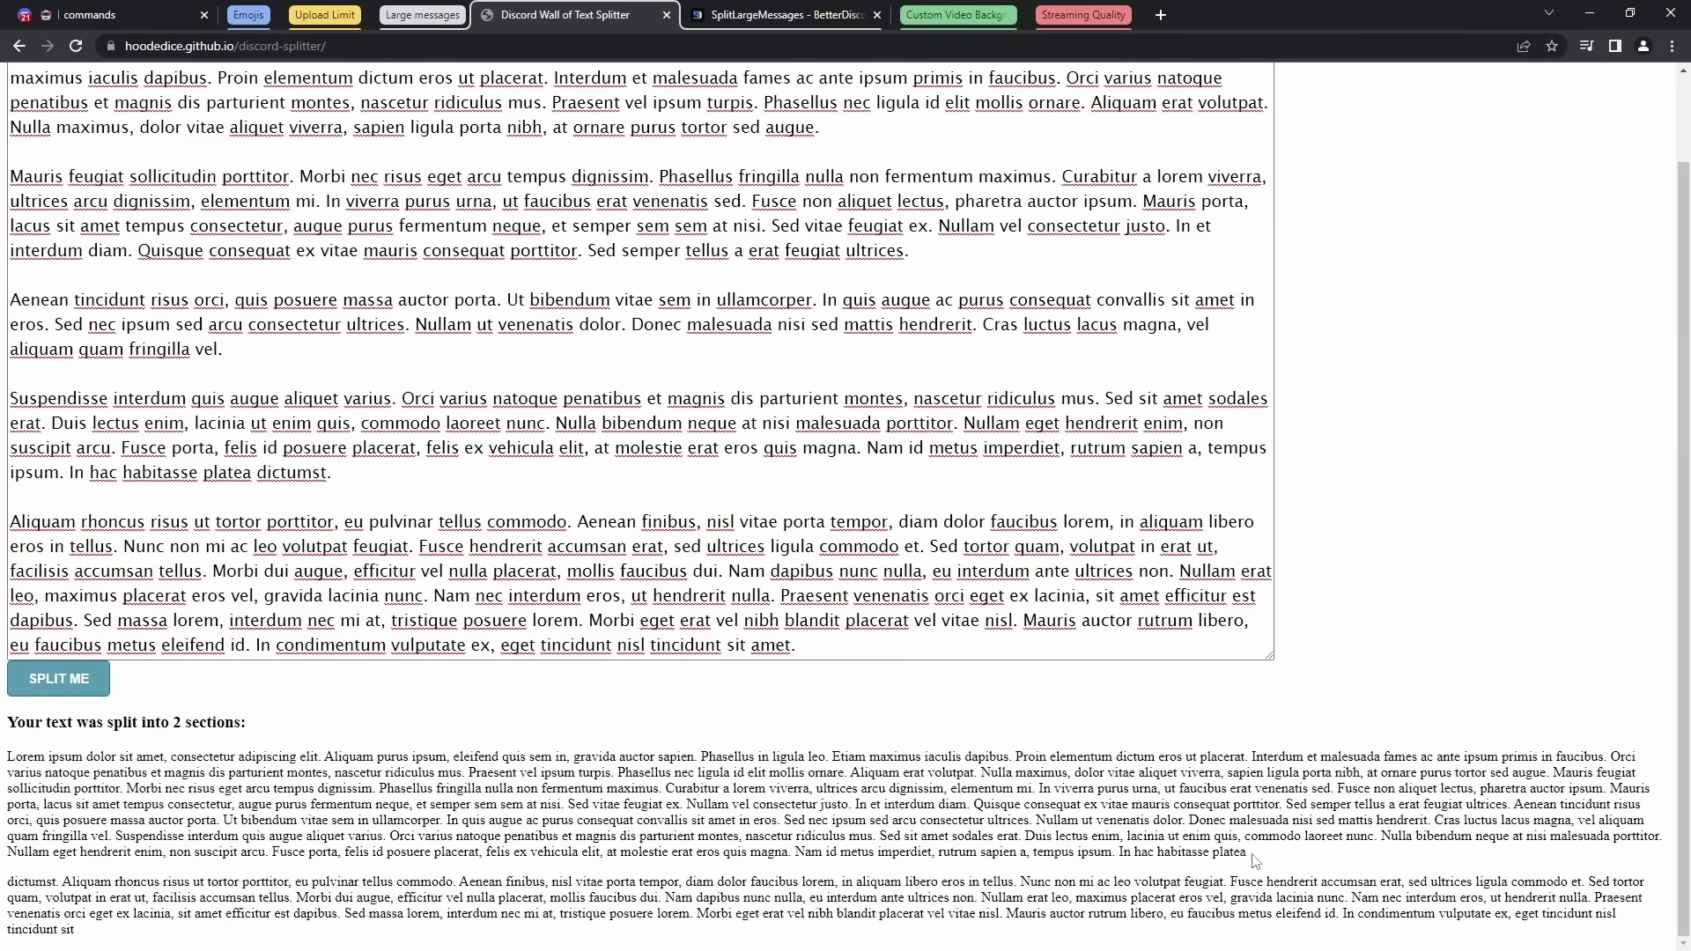
# Copy the first section of the split text and send it in Discord's commands channel.
pyautogui.moveTo(1246, 852); pyautogui.dragTo(3, 770)
pyautogui.hotkey('ctrl', 'c')
pyautogui.click(88, 15)
pyautogui.hotkey('ctrl', 'v')
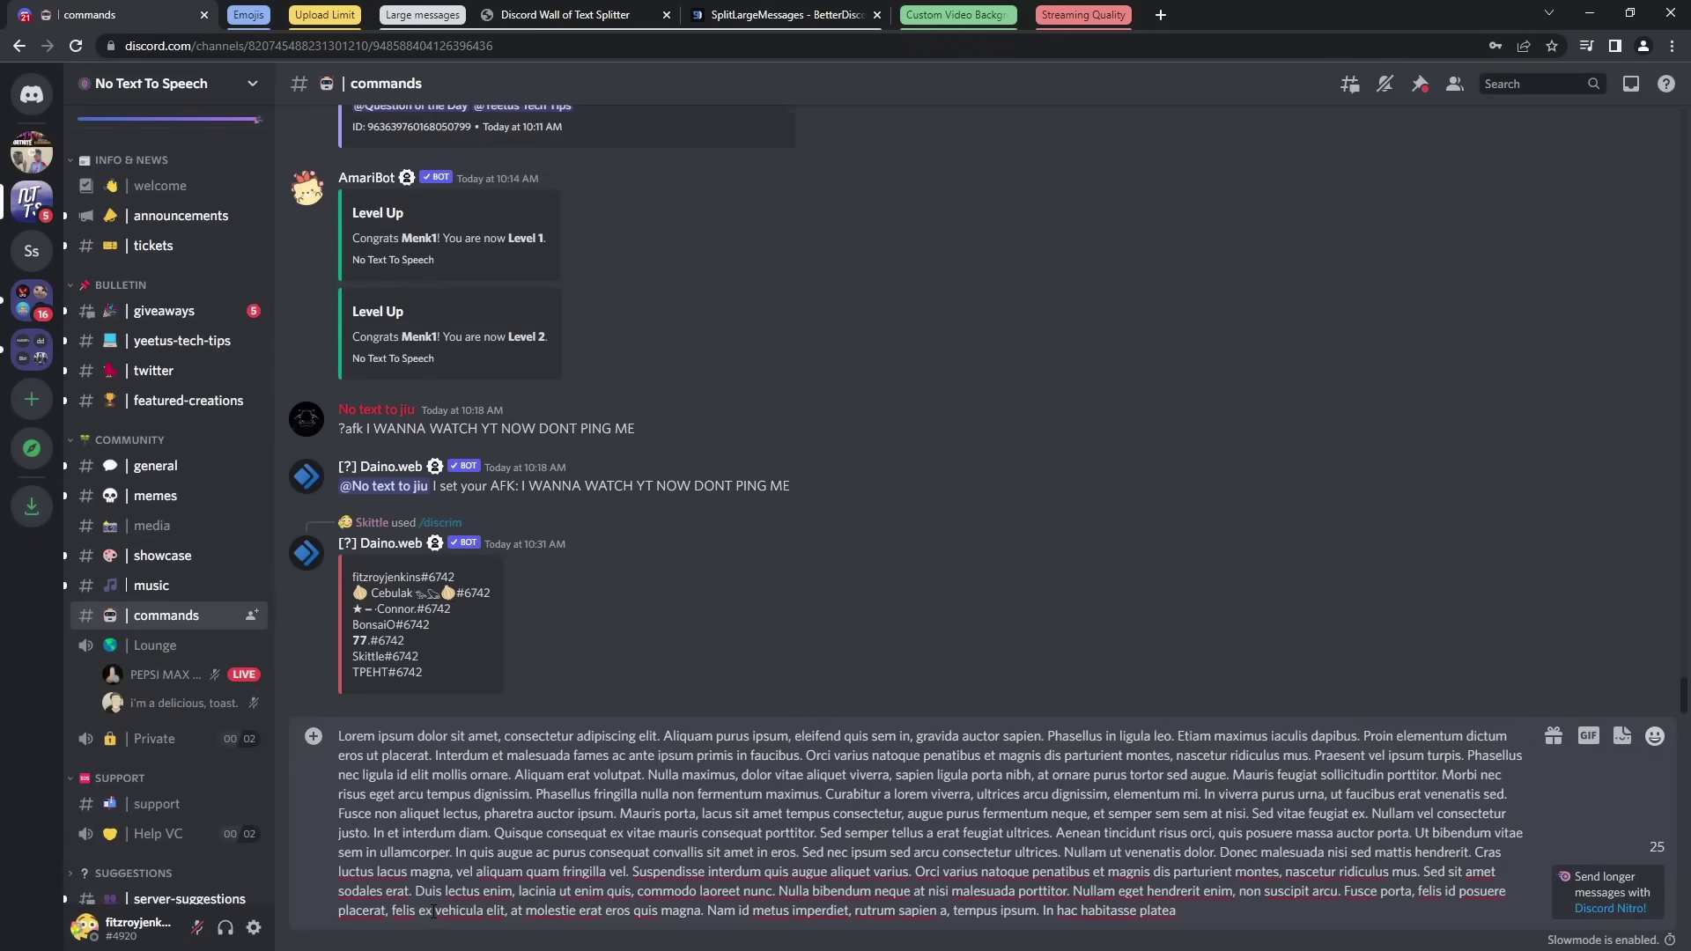
pyautogui.press('Return')
# Copy the second section of the split text and send it in Discord's commands channel.
pyautogui.click(563, 15)
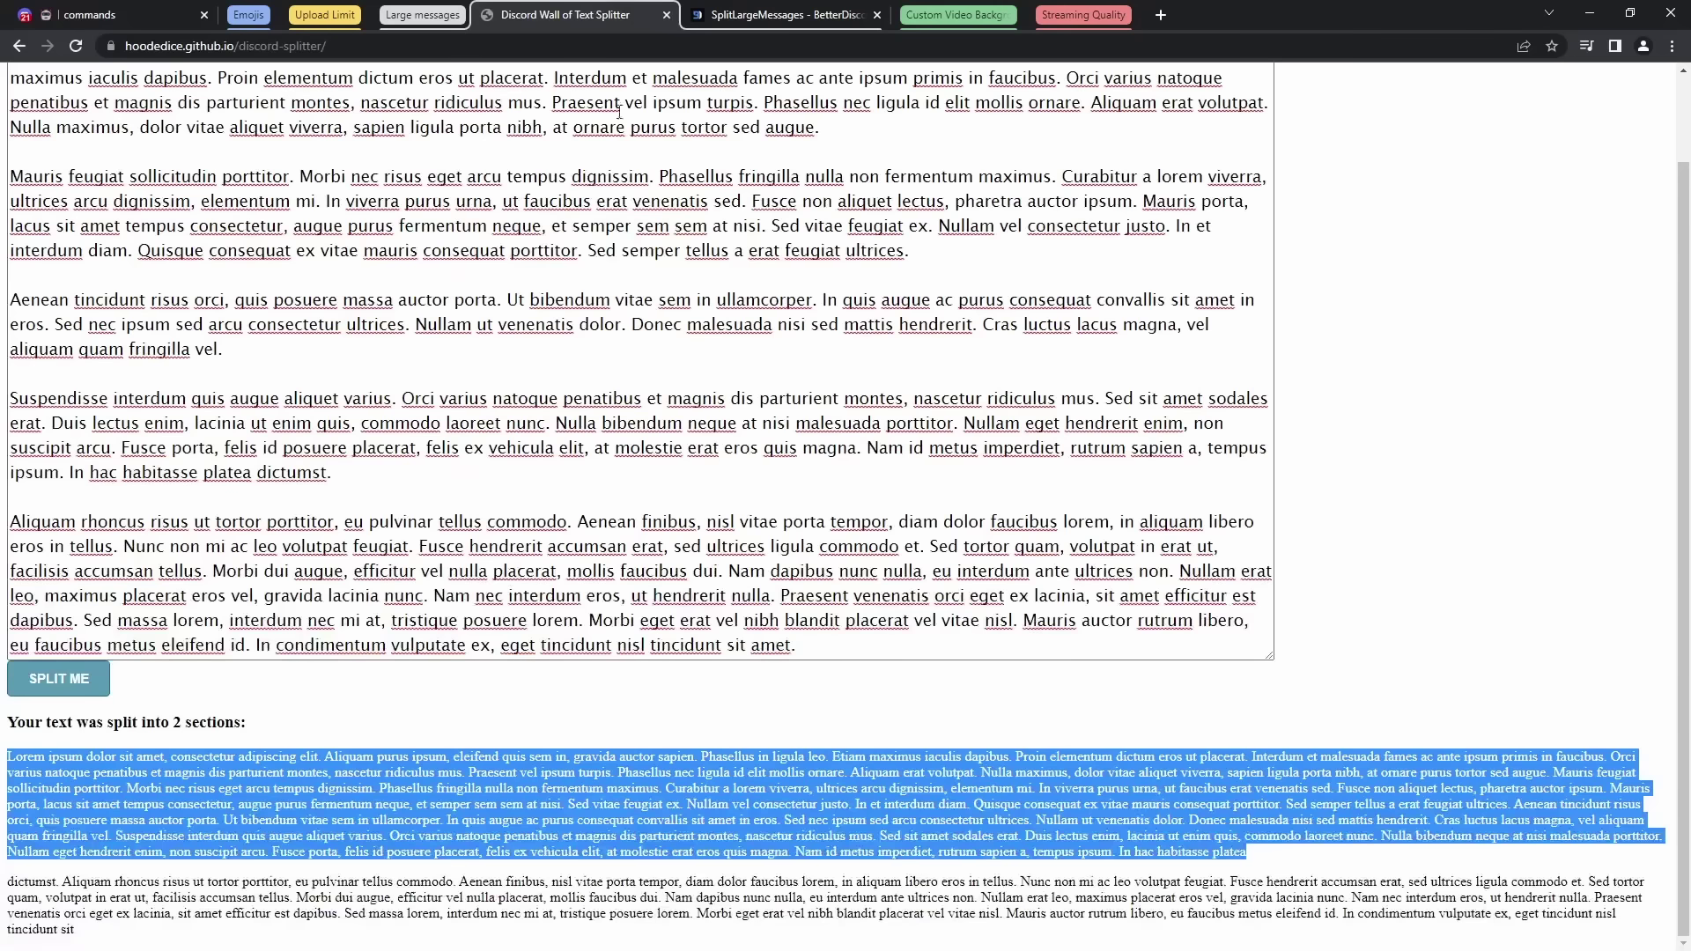
pyautogui.moveTo(78, 931); pyautogui.dragTo(3, 882)
pyautogui.click(97, 15)
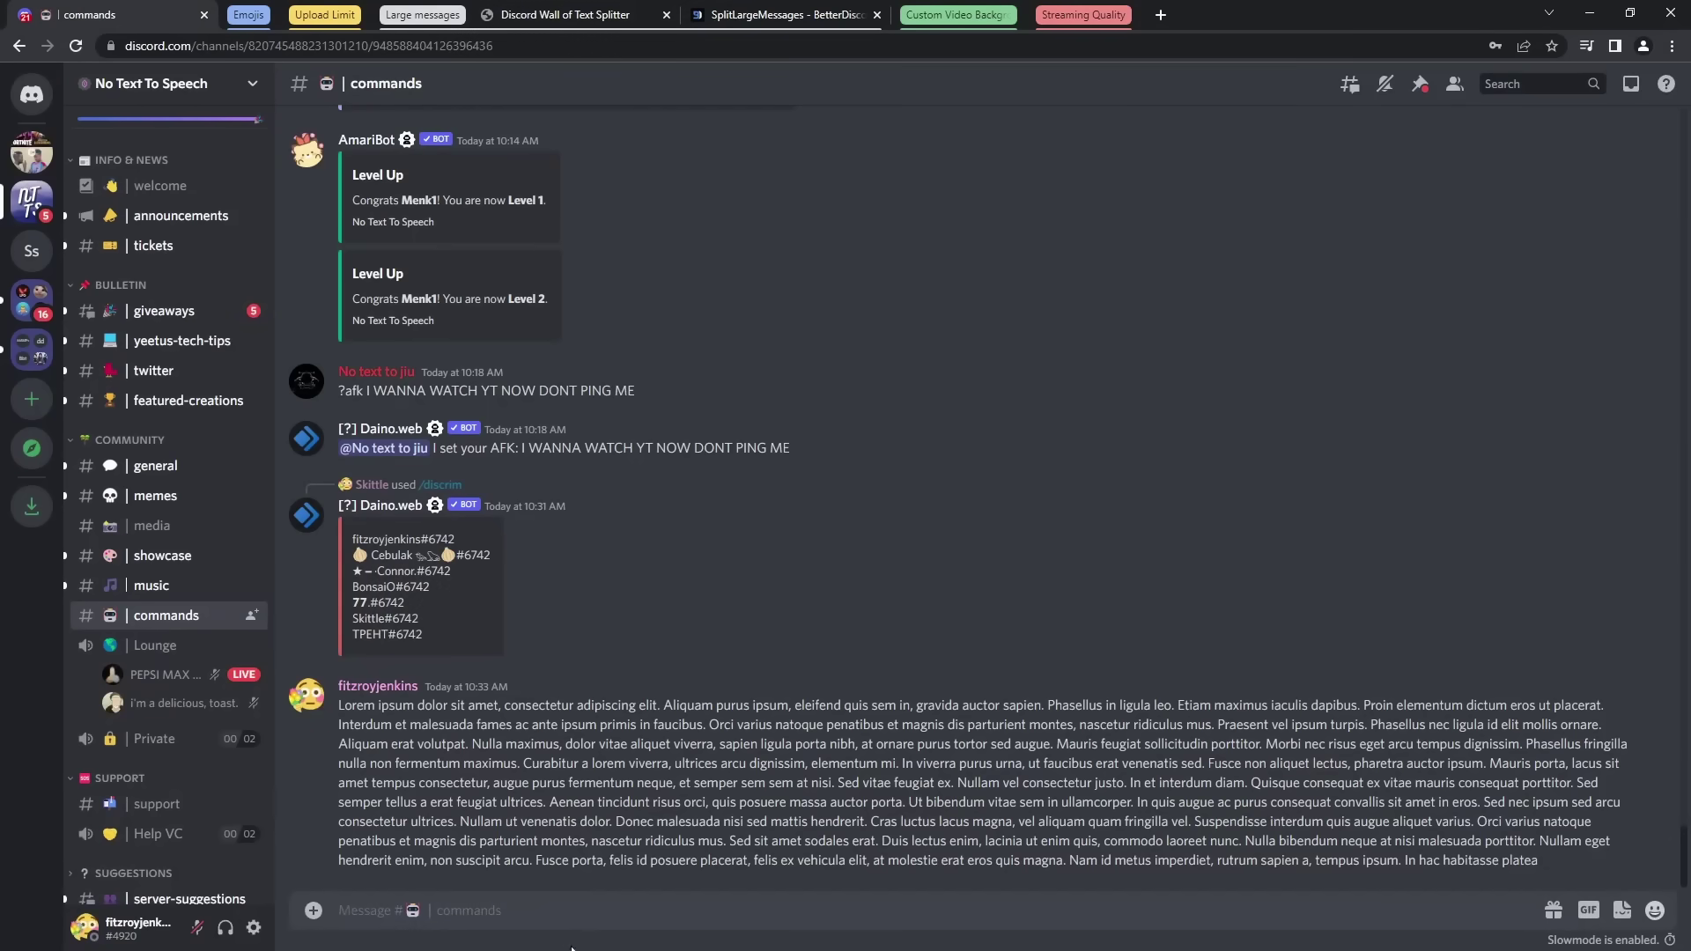
pyautogui.hotkey('ctrl', 'v')
pyautogui.press('Return')
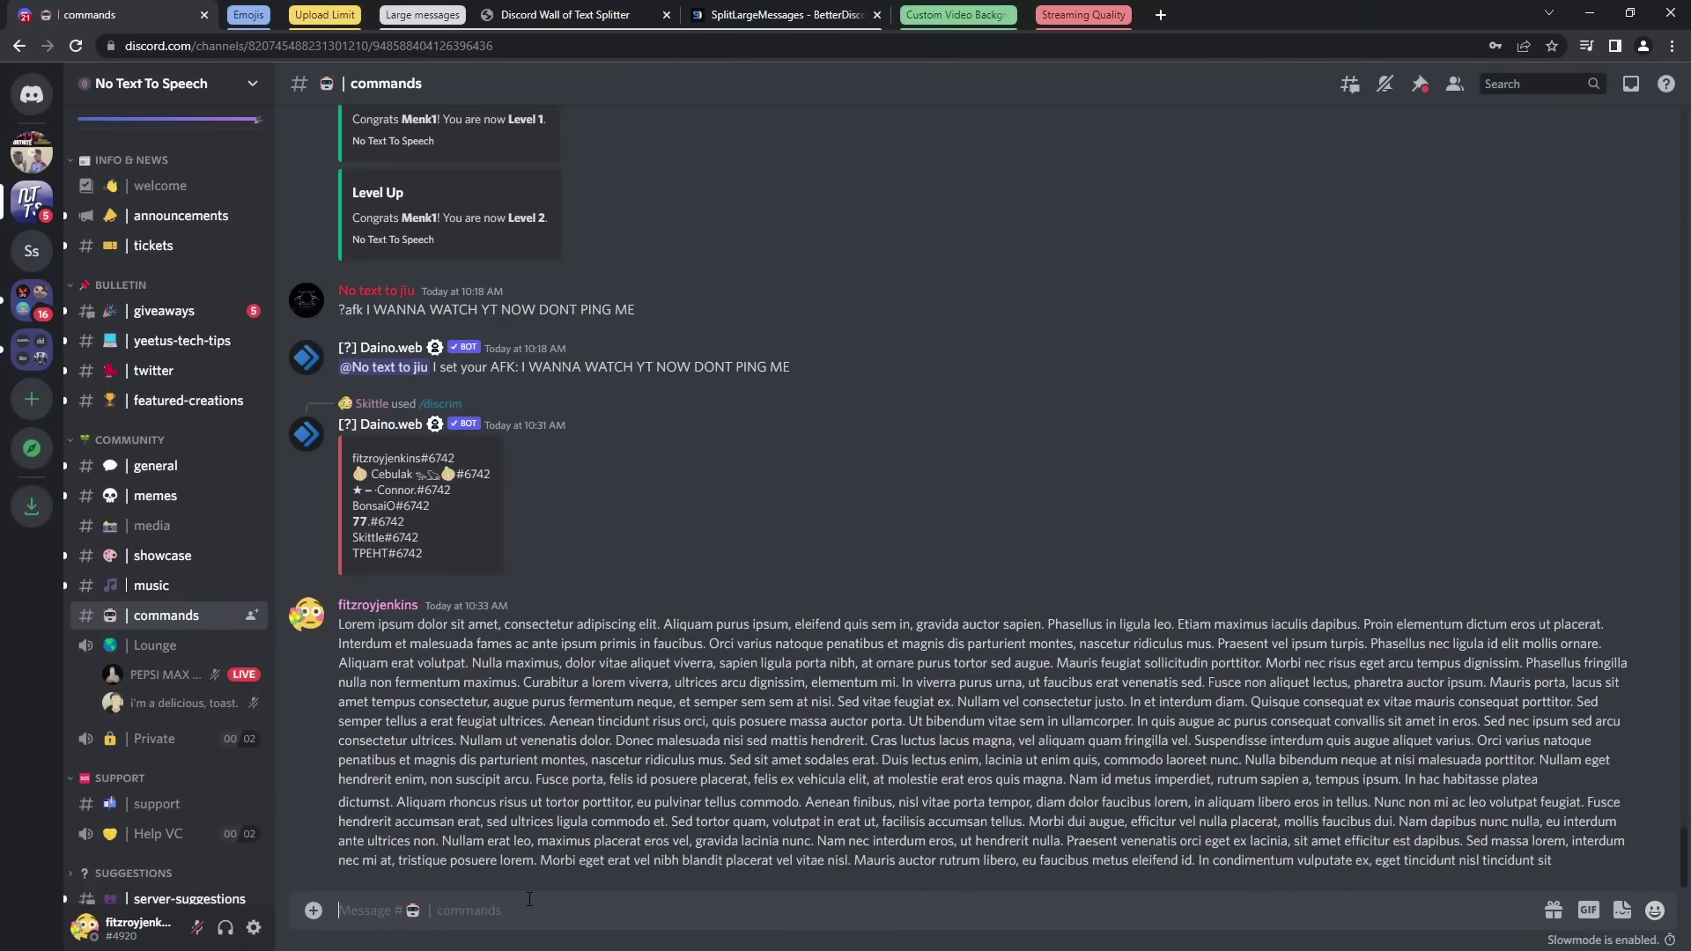
# Paste the full Lorem ipsum text into a new message, delete everything after the third paragraph, and send it.
pyautogui.hotkey('ctrl', 'v')
pyautogui.moveTo(742, 939); pyautogui.dragTo(357, 765)
pyautogui.press('BackSpace')
pyautogui.press('BackSpace')
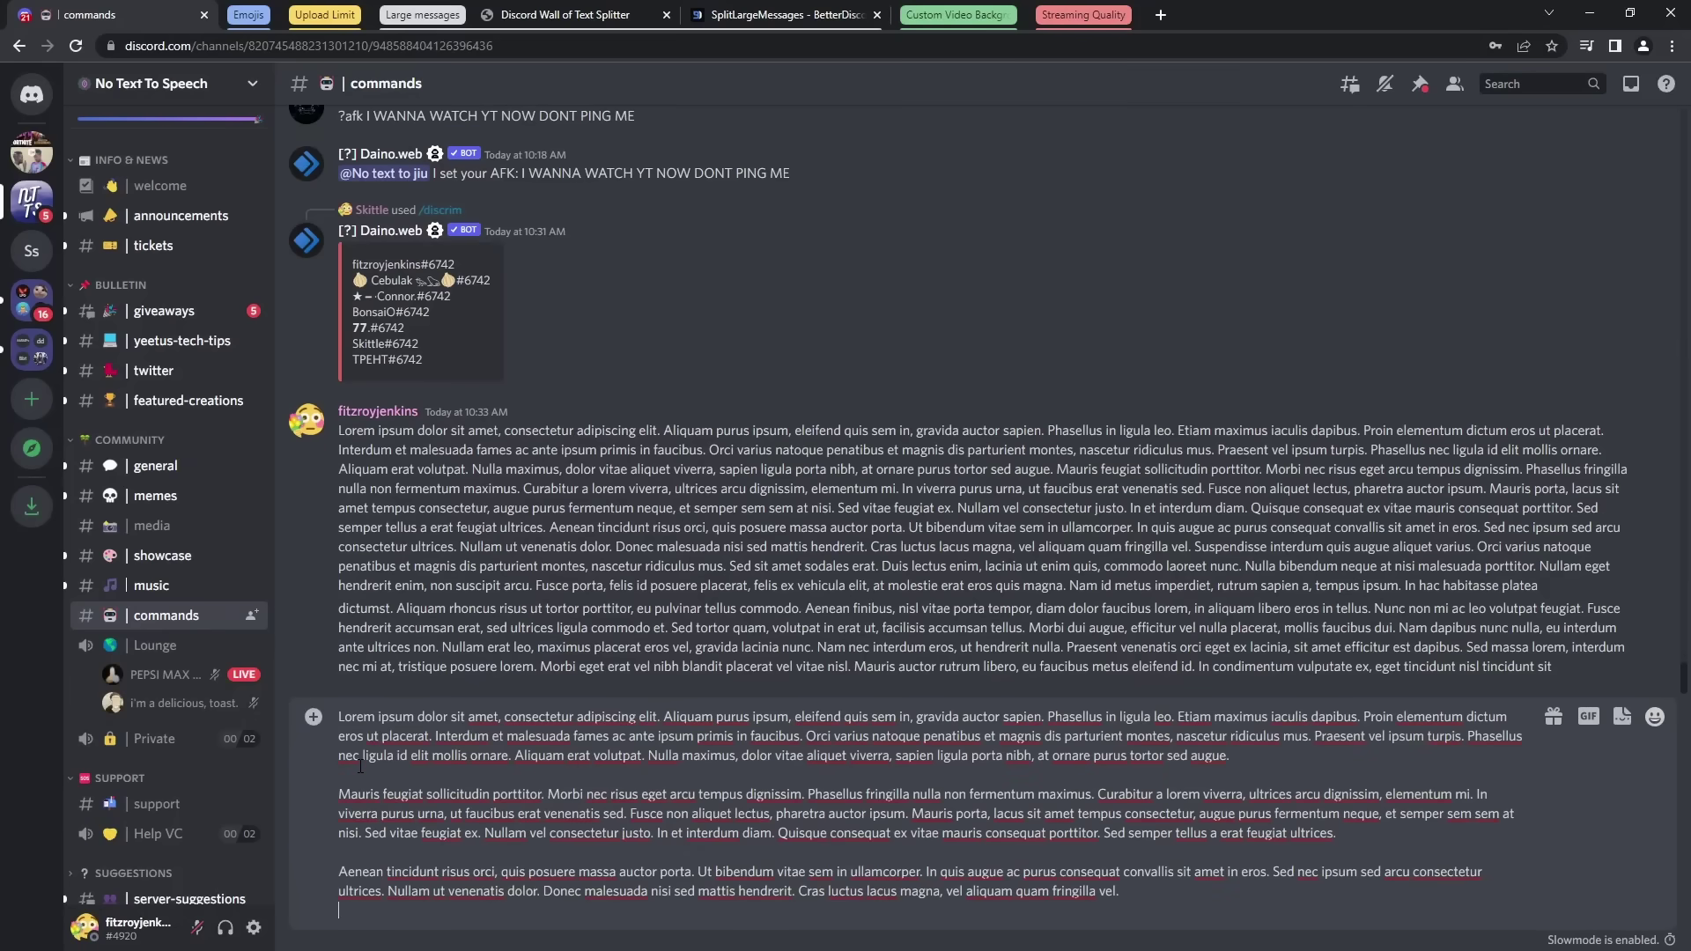
pyautogui.press('Return')
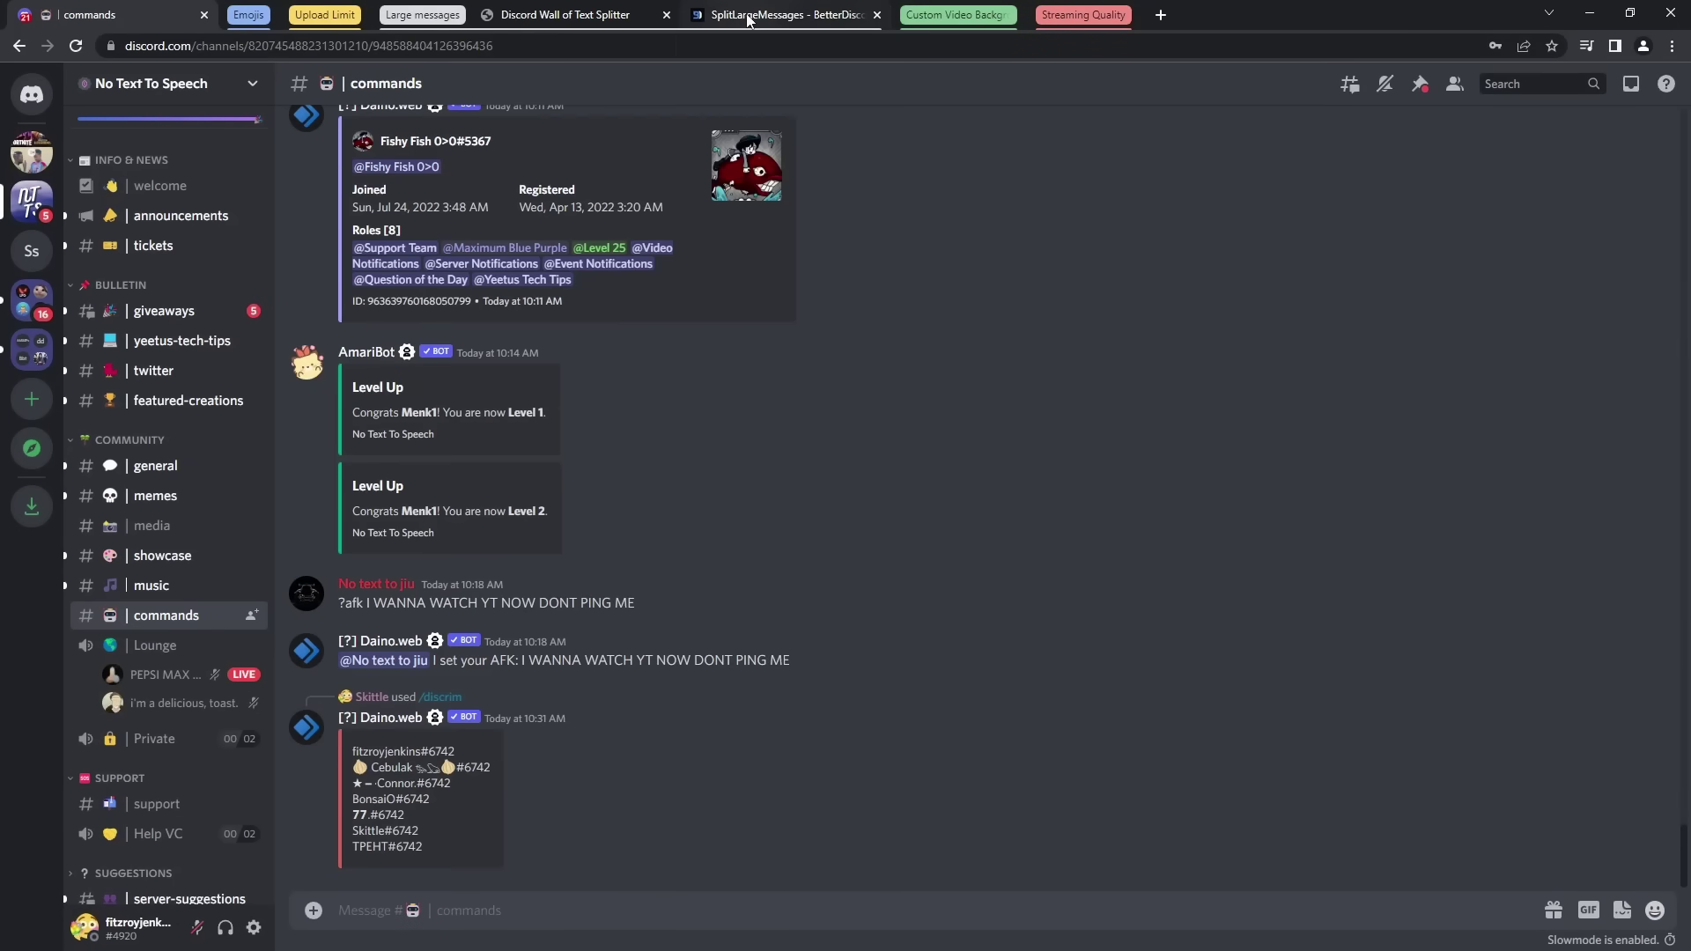
# View the SplitLargeMessages BetterDiscord plugin page, and examine the Level 2 perks on the server's Server Boost page in Discord.
pyautogui.click(748, 17)
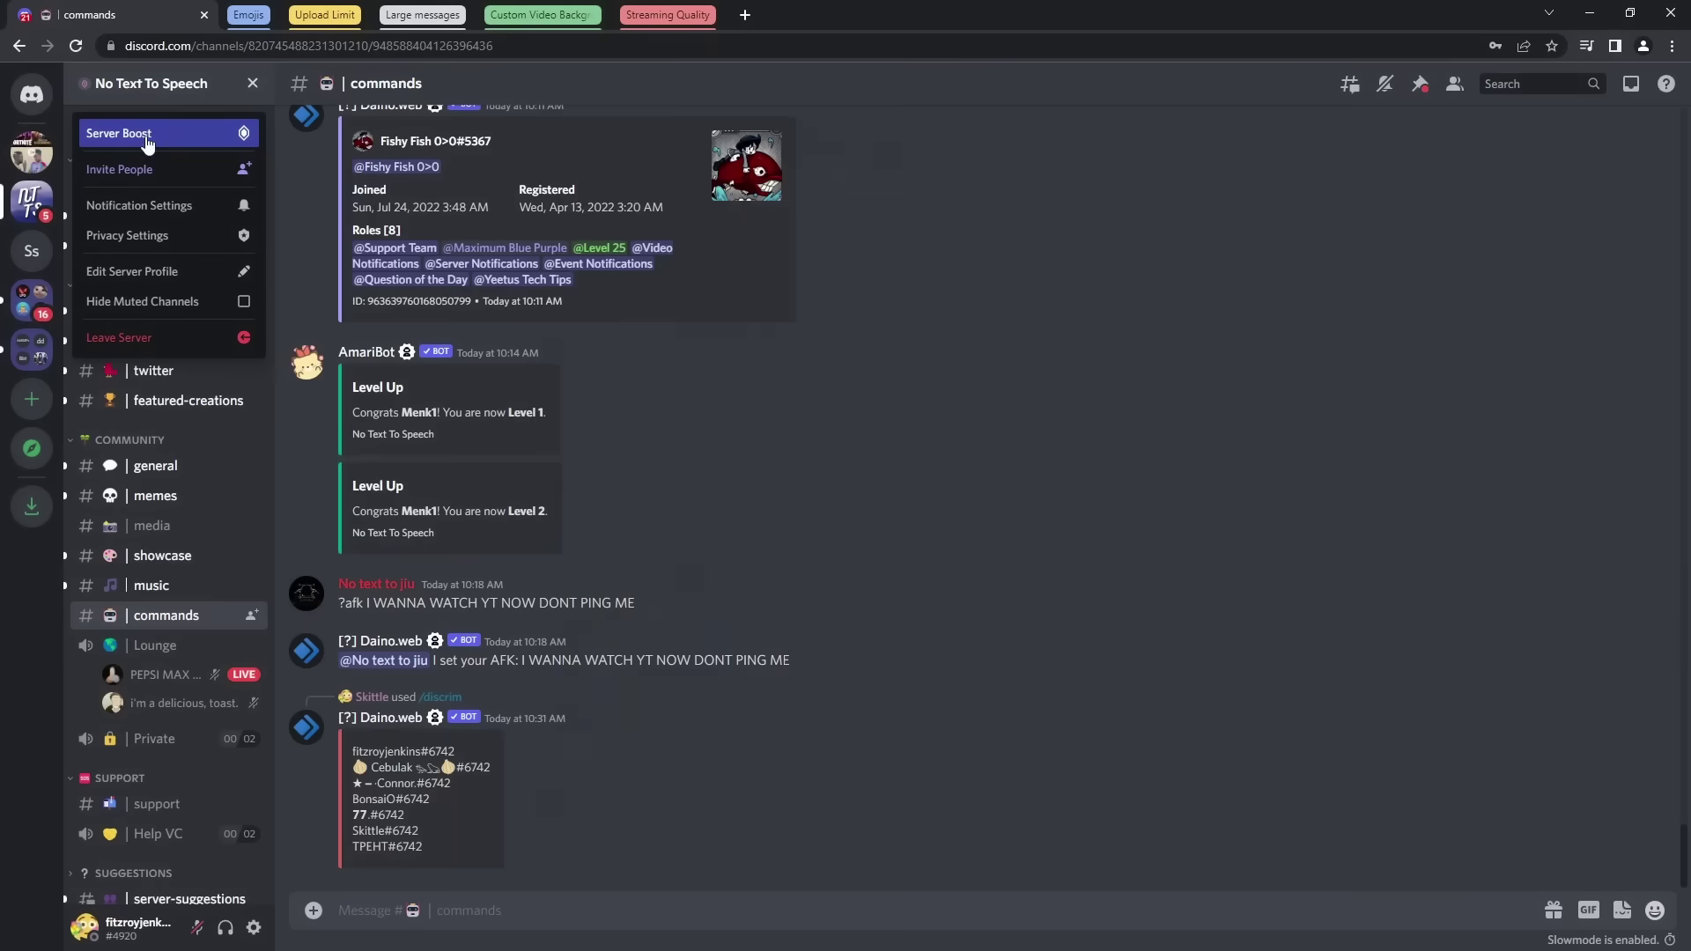
pyautogui.click(141, 137)
pyautogui.click(696, 581)
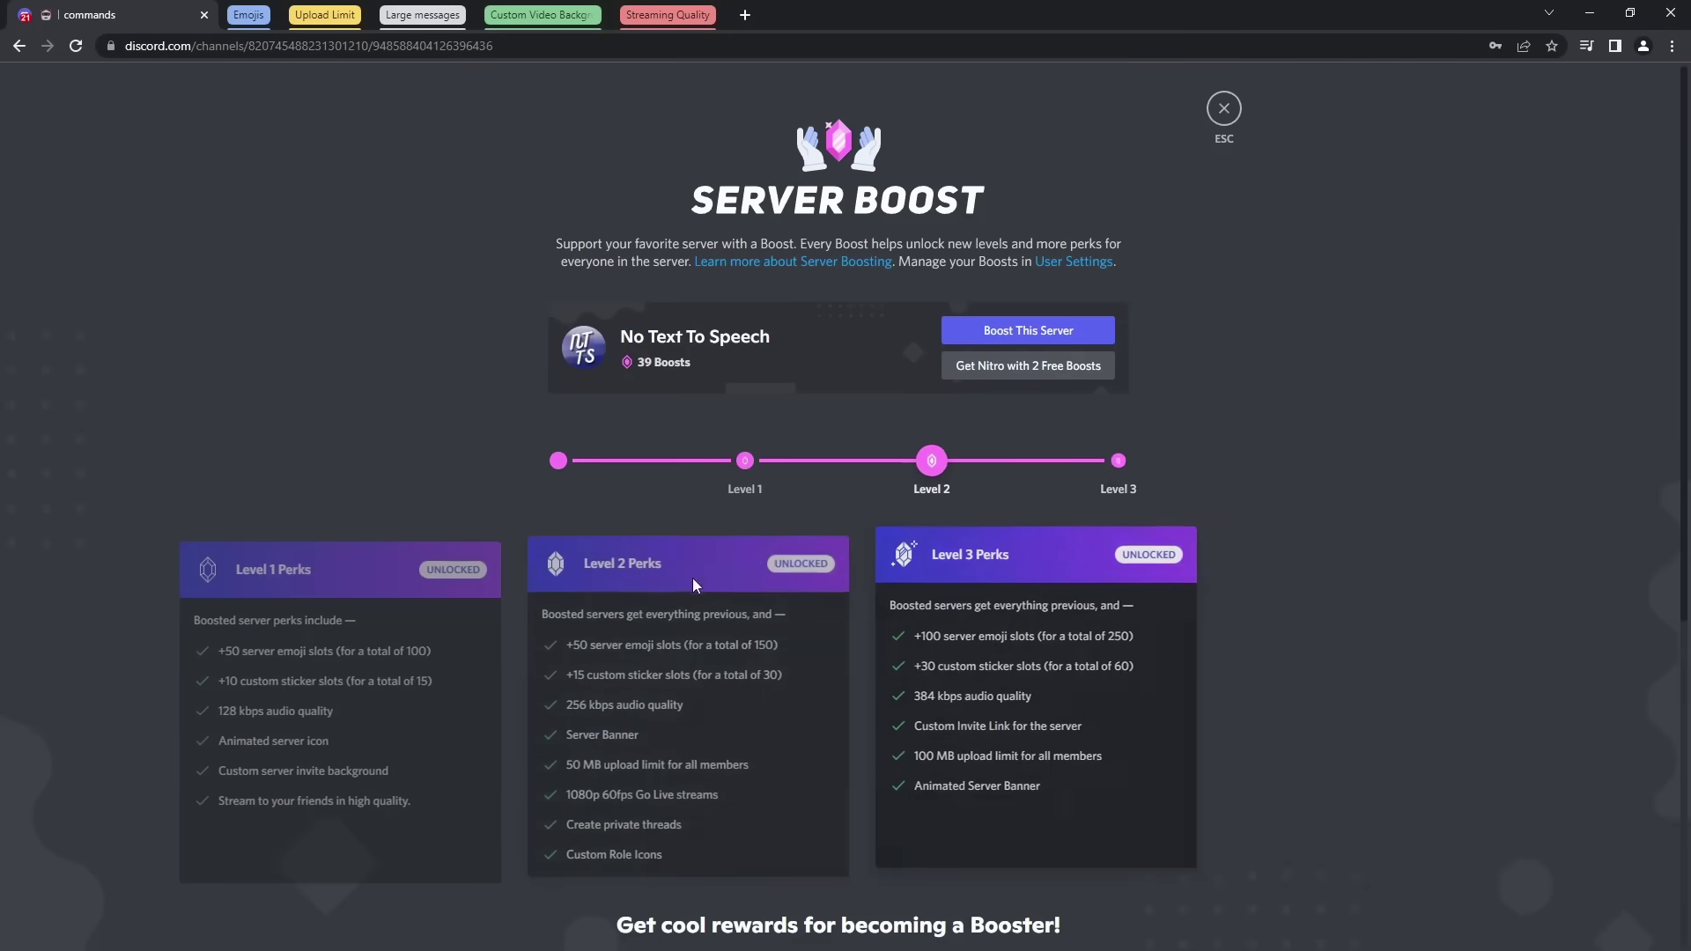